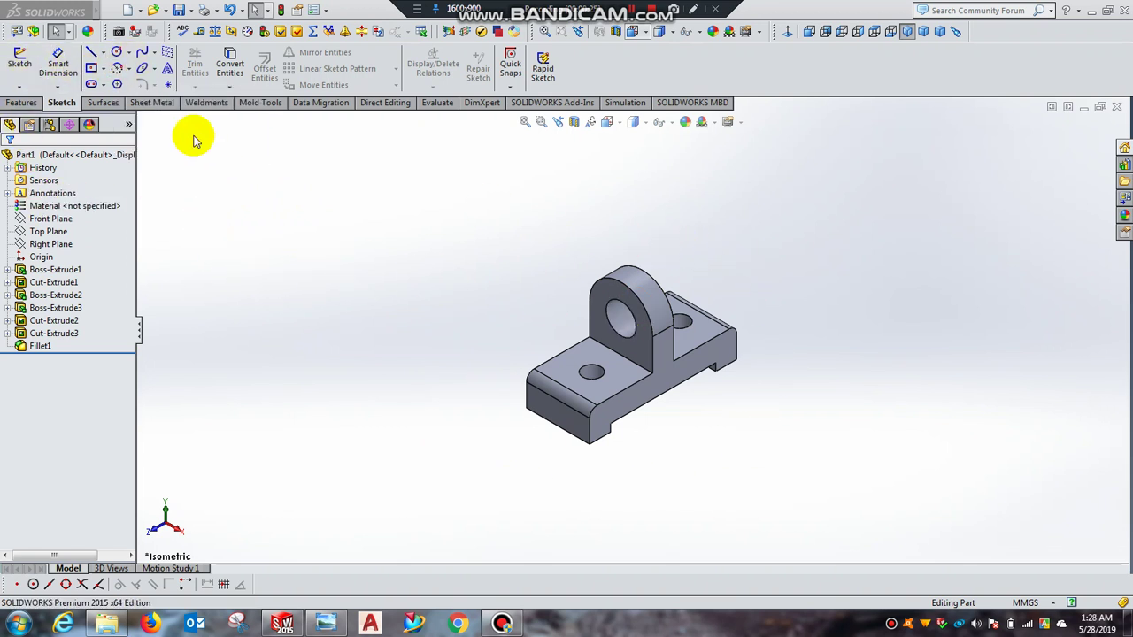
- Look over the feature commands and the dimensioned reference drawing, then return to the model
left_click(20, 103)
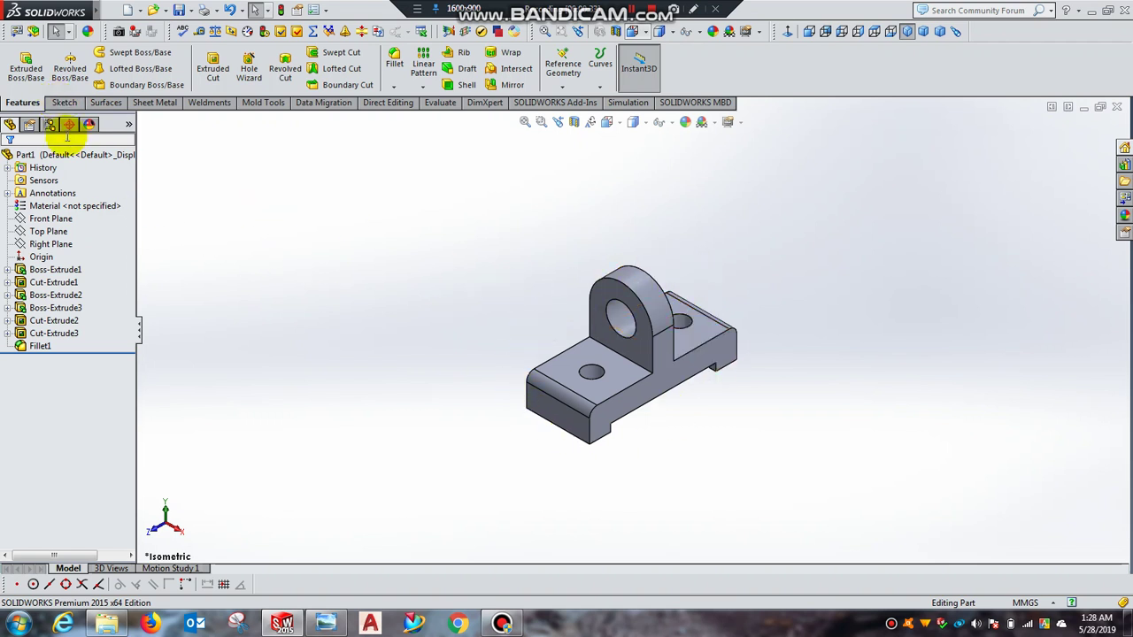
left_click(64, 103)
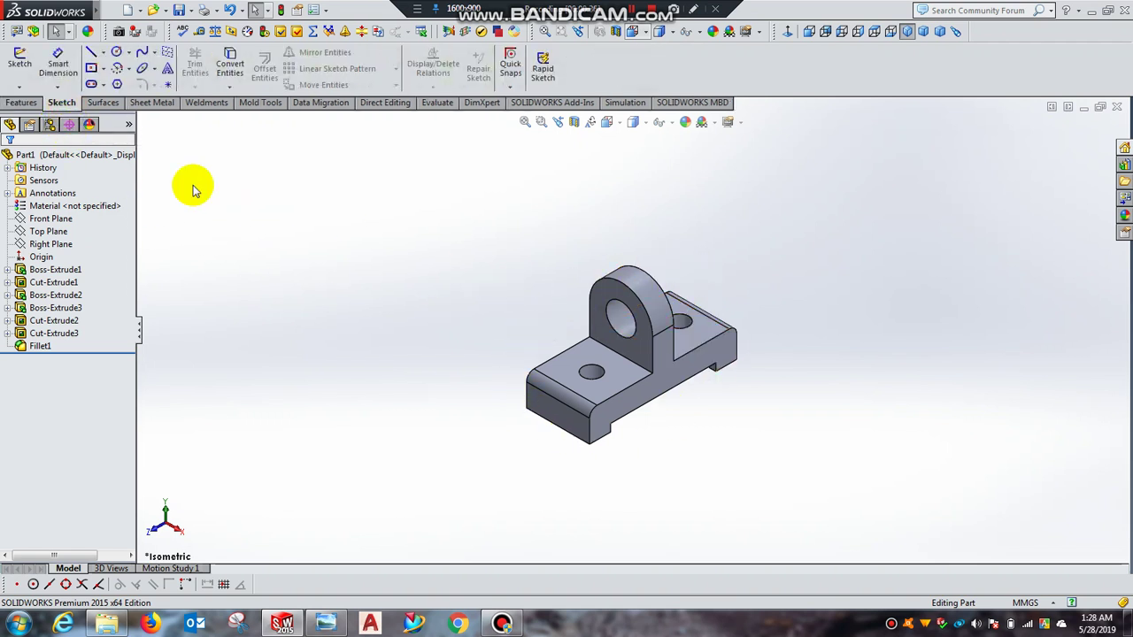
left_click(326, 625)
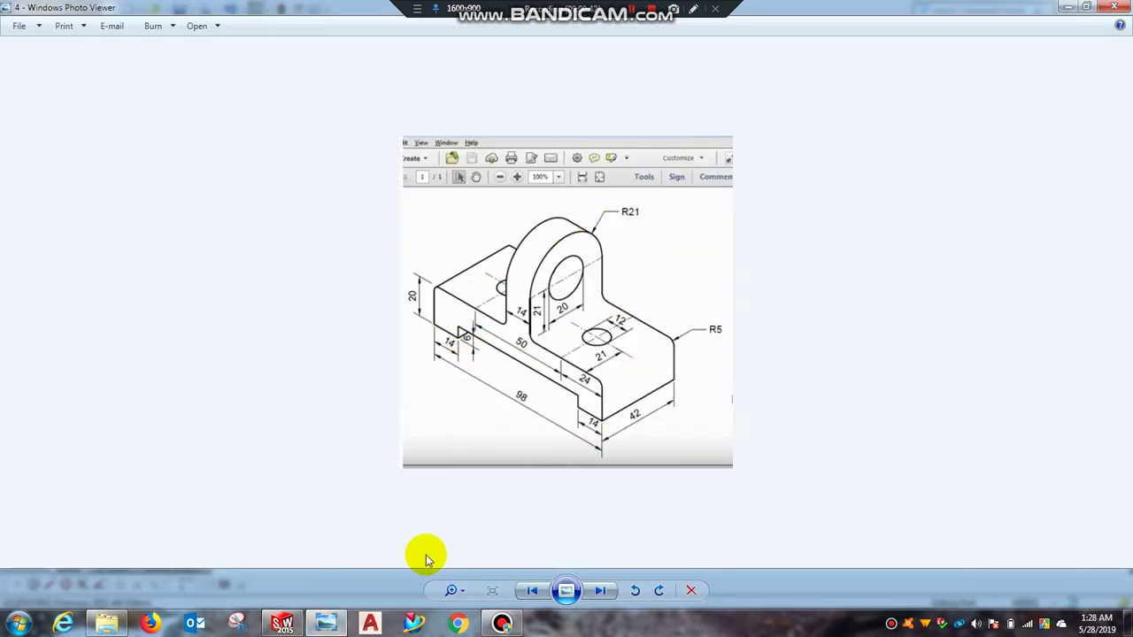
left_click(332, 627)
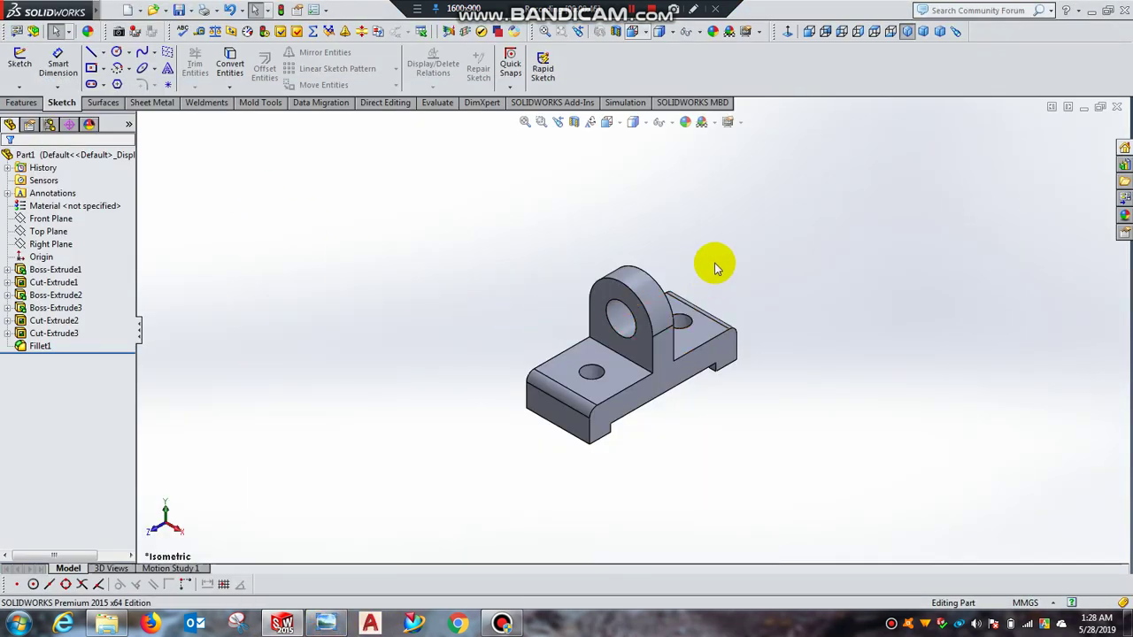
- Create a new empty part document
left_click(111, 10)
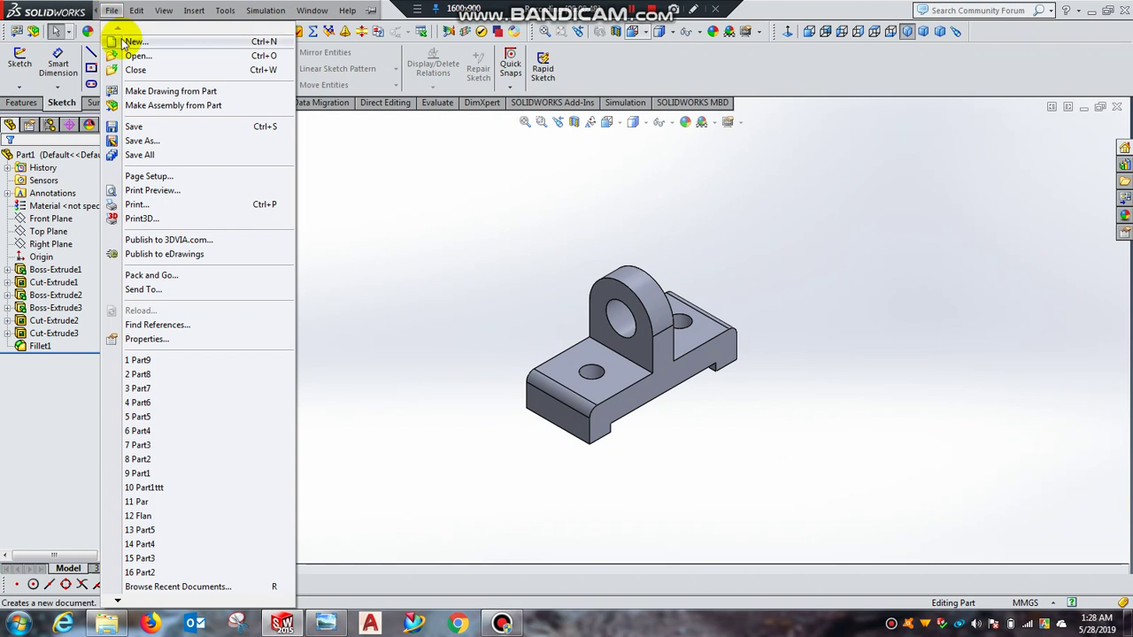
left_click(124, 41)
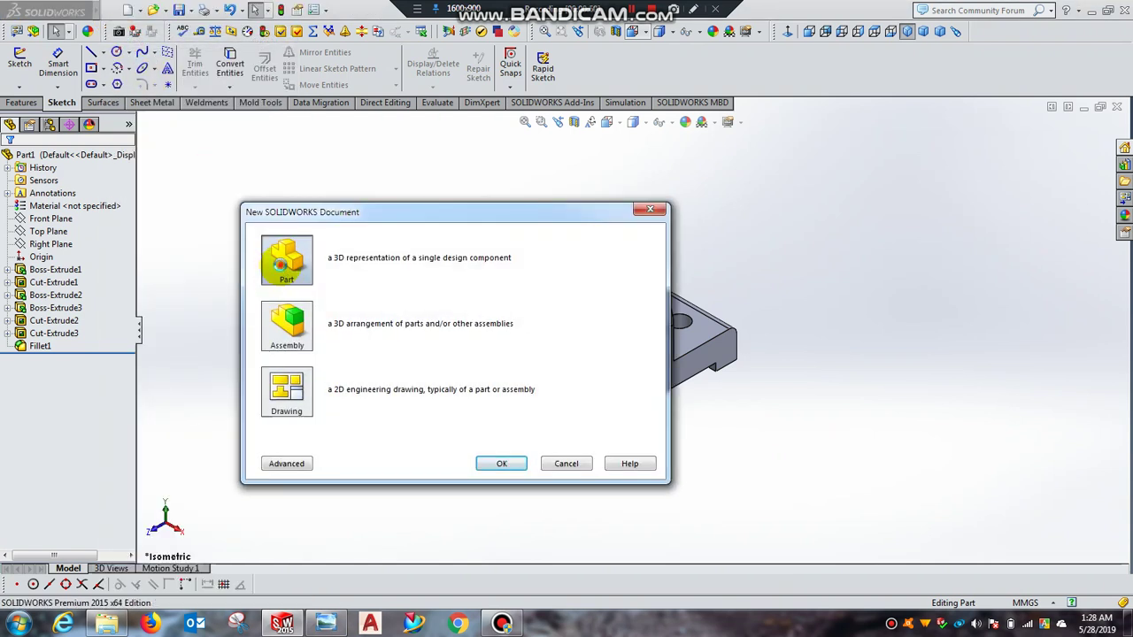
double_click(279, 263)
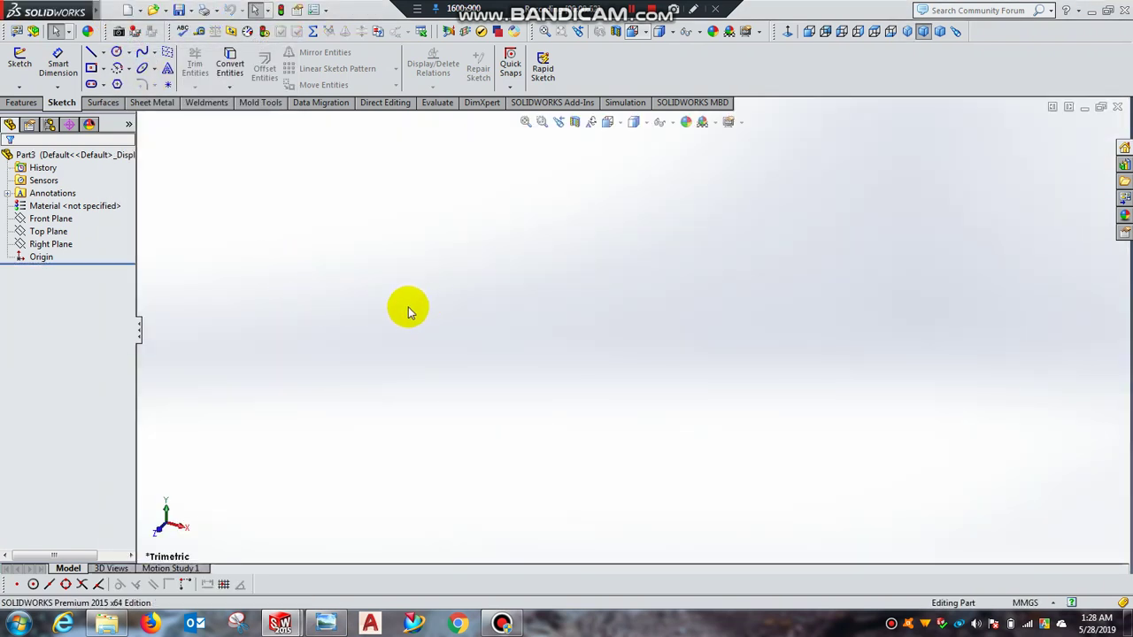
mouse_move(281, 624)
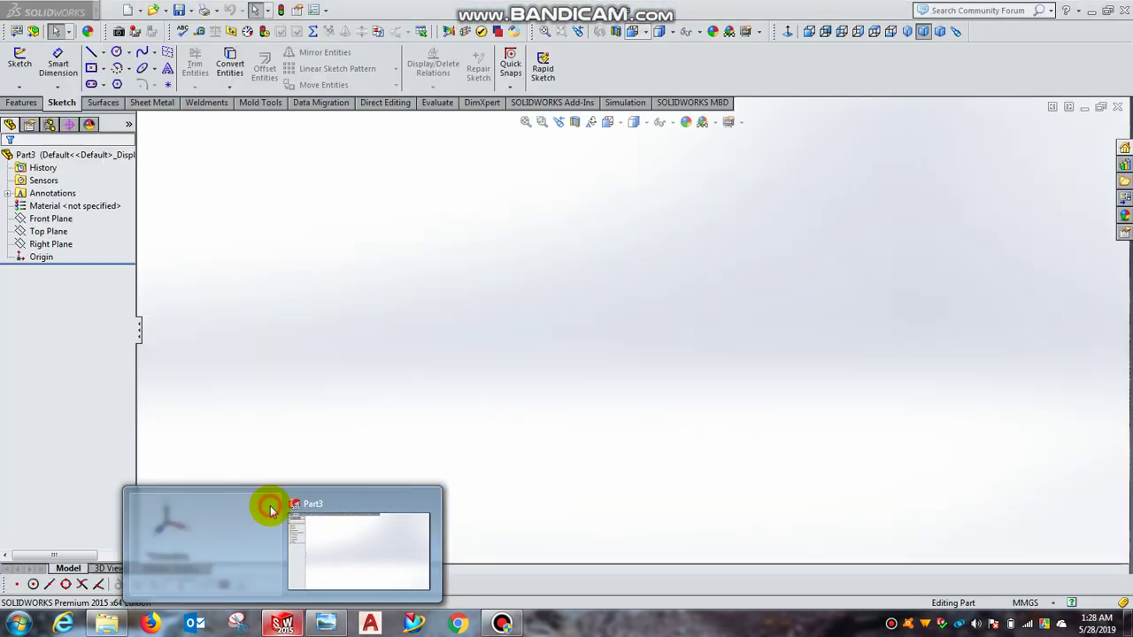
- Close the finished bracket, answer its save prompt, and start a new sketch
left_click(270, 506)
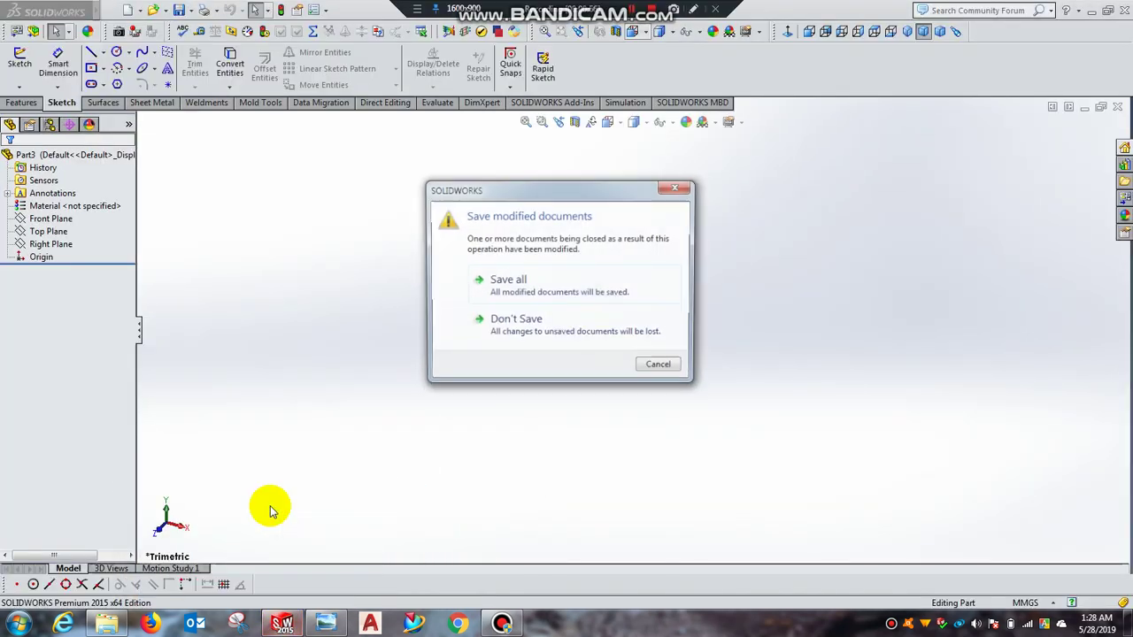
left_click(660, 368)
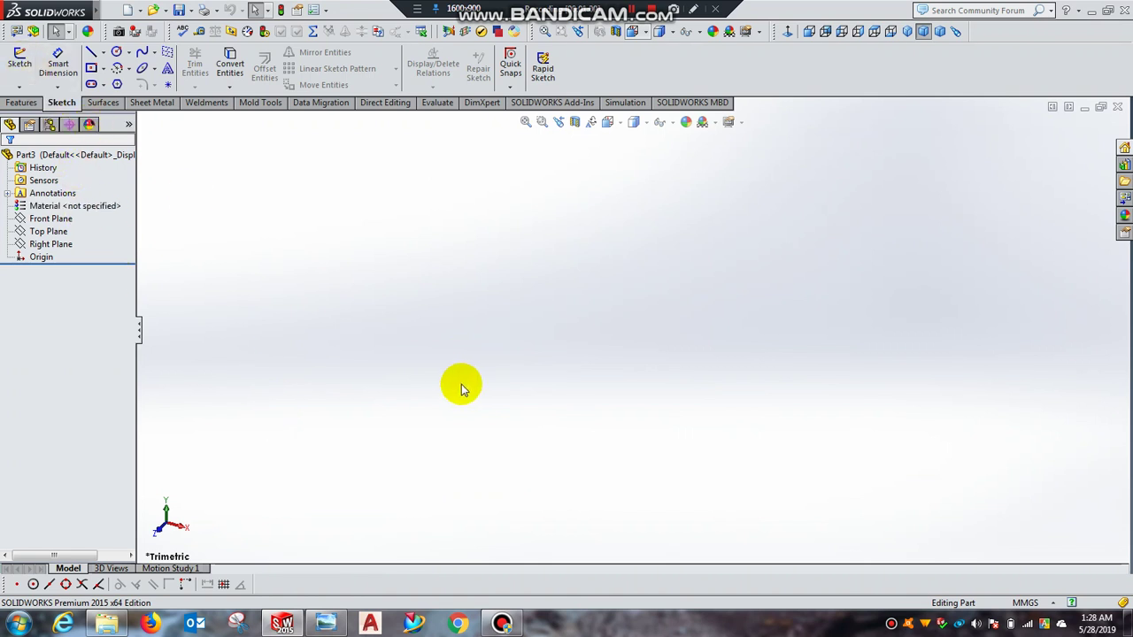
left_click(19, 60)
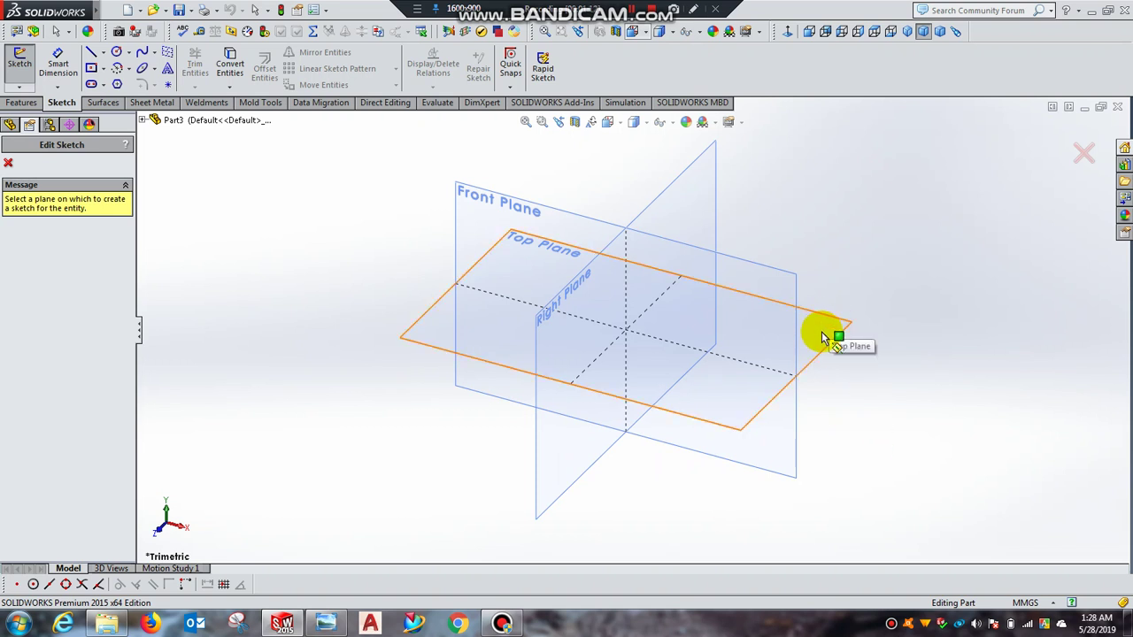
- Put Sketch1 on the Top Plane after checking the reference drawing's dimensions
left_click(823, 338)
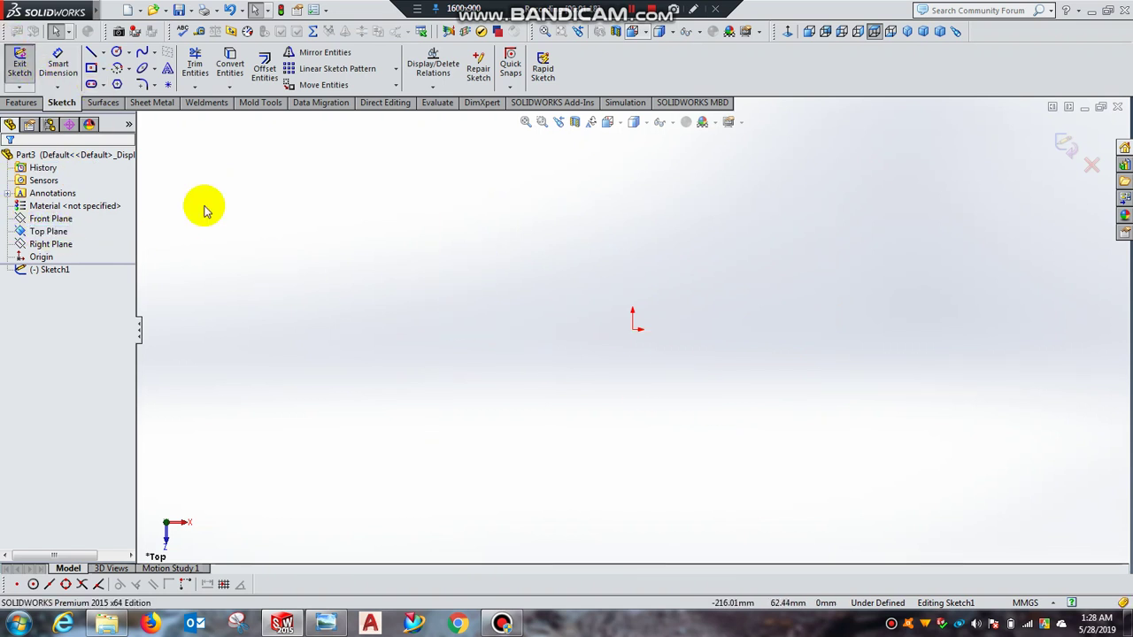
left_click(336, 551)
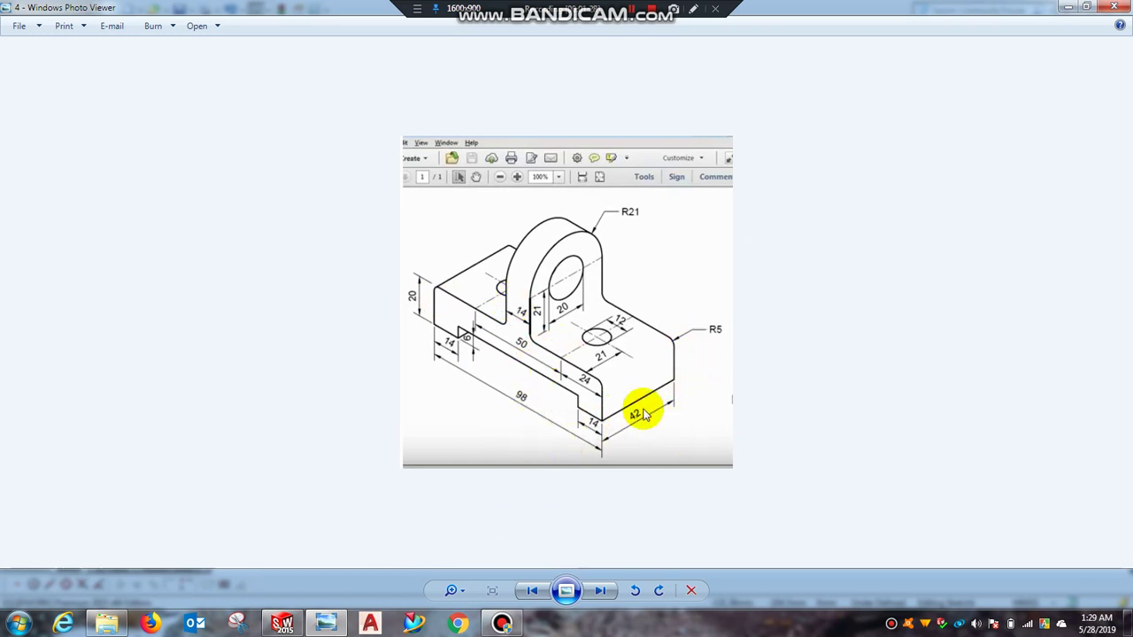
left_click(283, 624)
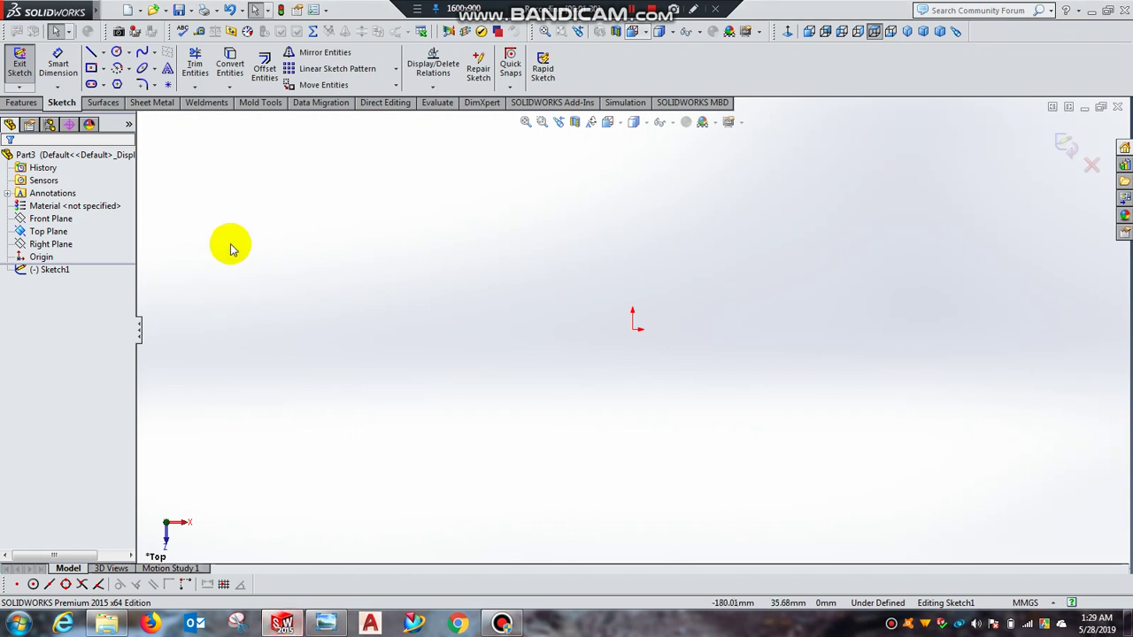
- Draw a centre rectangle on the origin and dimension it 42 mm by 98 mm
left_click(91, 69)
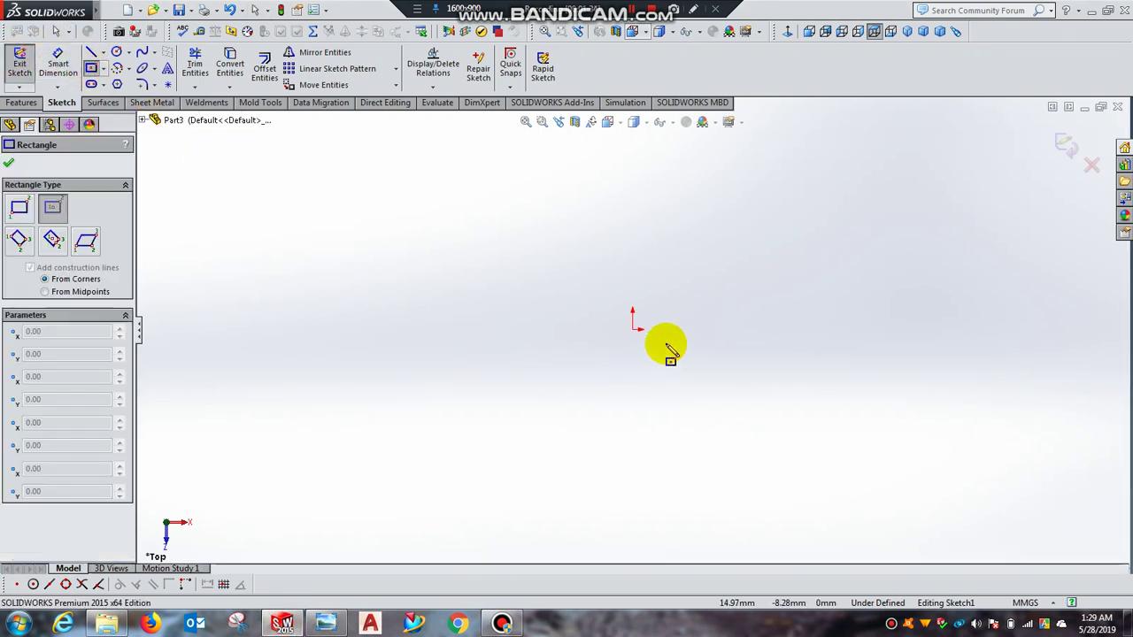
left_click(633, 329)
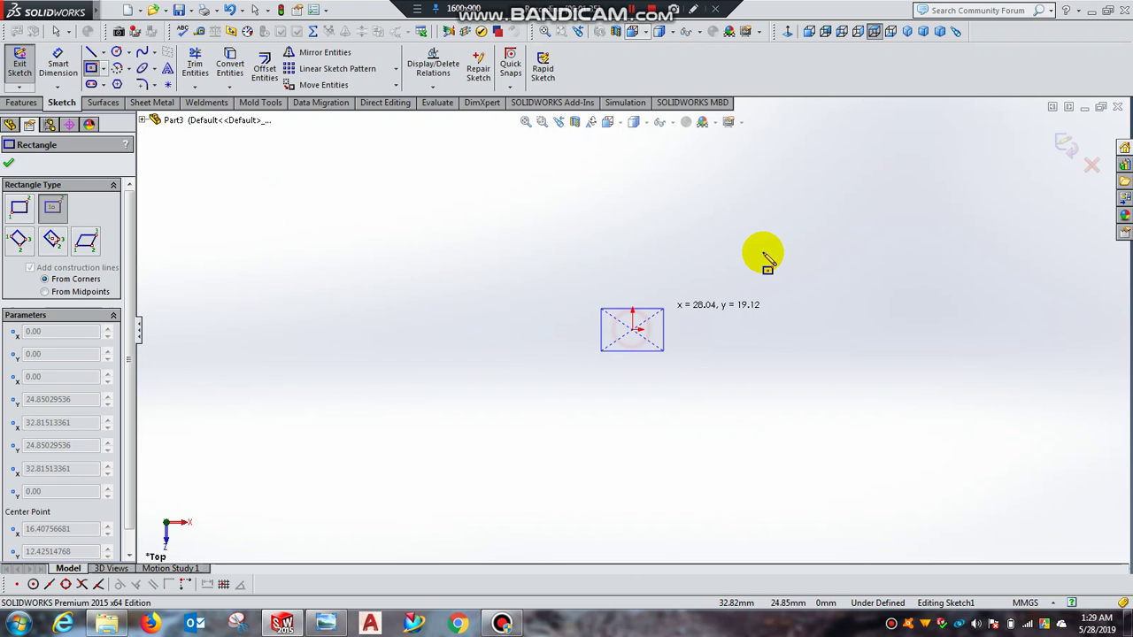
left_click(822, 258)
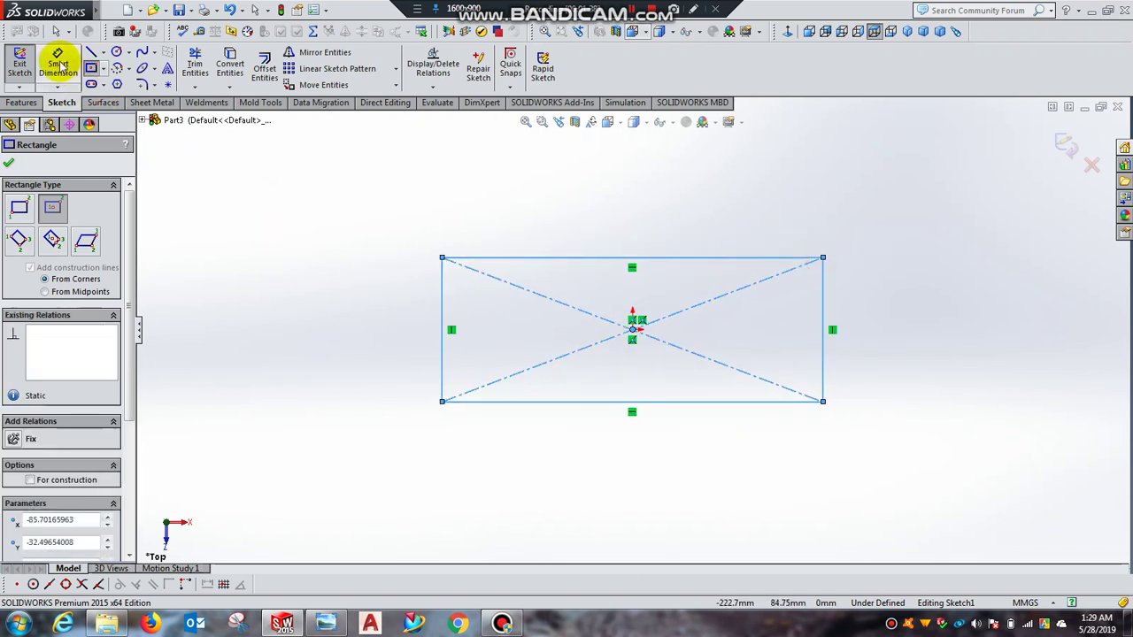
left_click(58, 62)
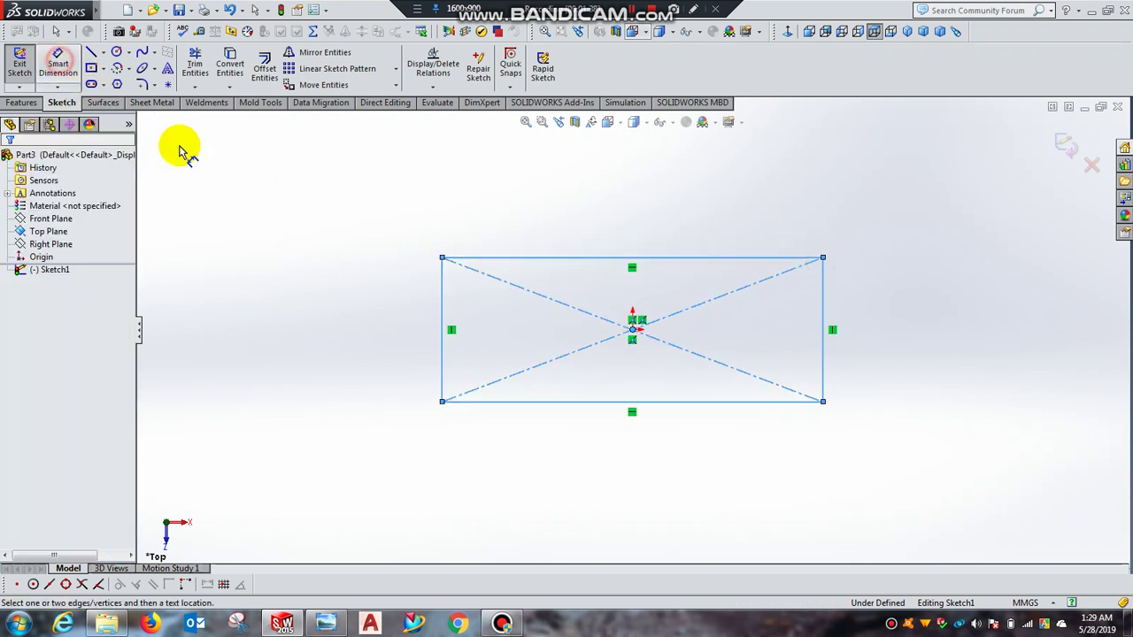
left_click(663, 407)
left_click(664, 484)
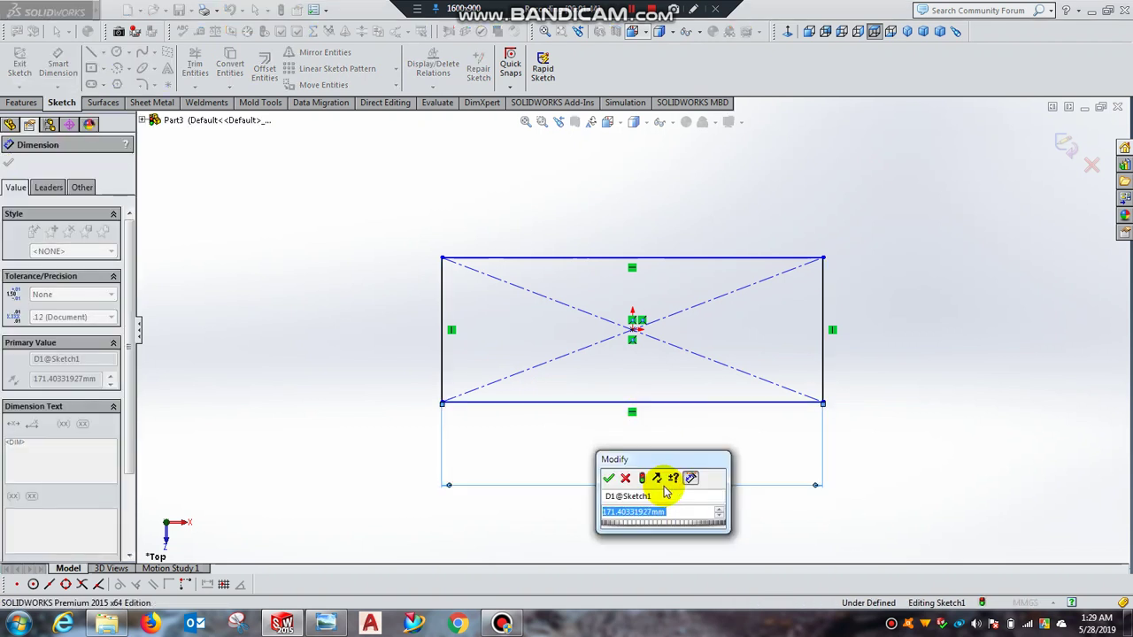
type("42")
key("Return")
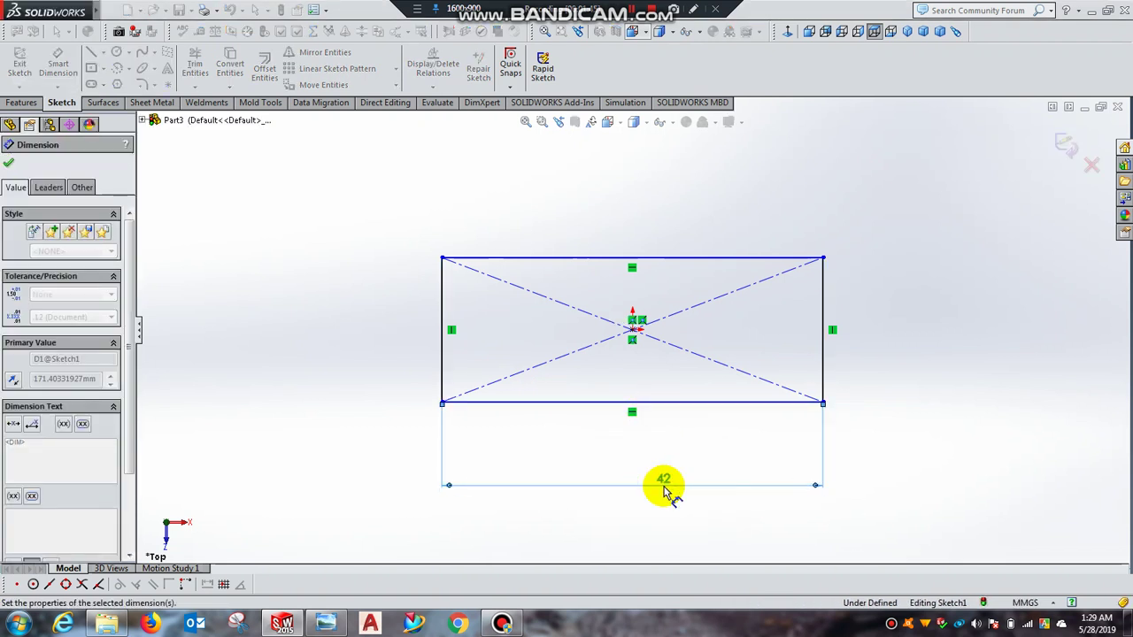
left_click(443, 310)
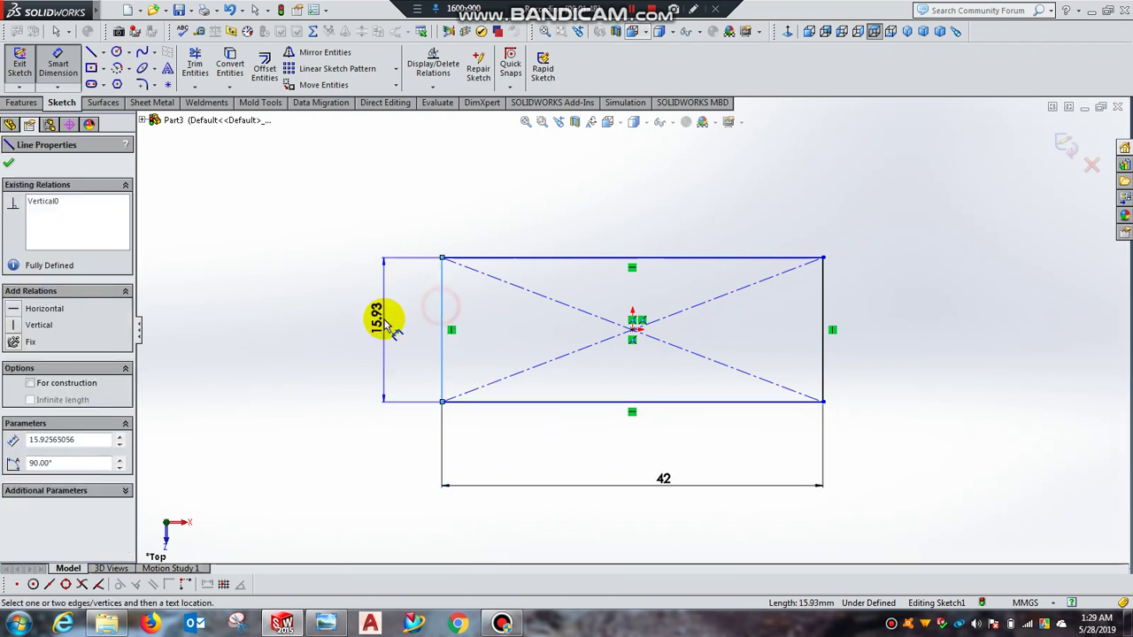
left_click(380, 316)
type("98")
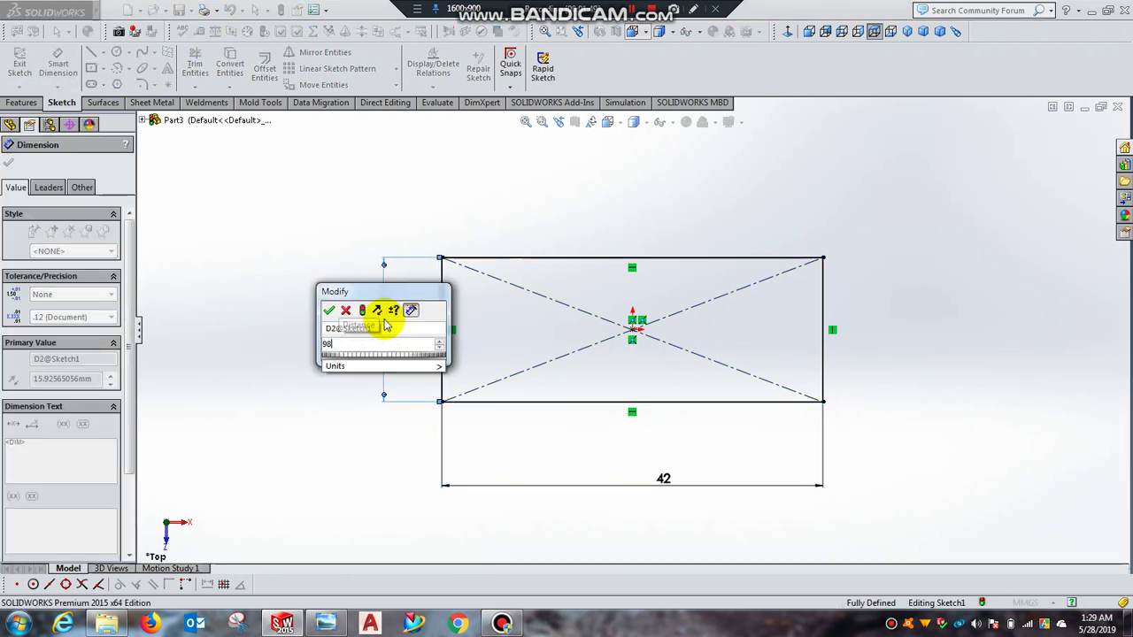
key("Return")
- Fit the view, exit the sketch, and glance at the reference drawing
key("f")
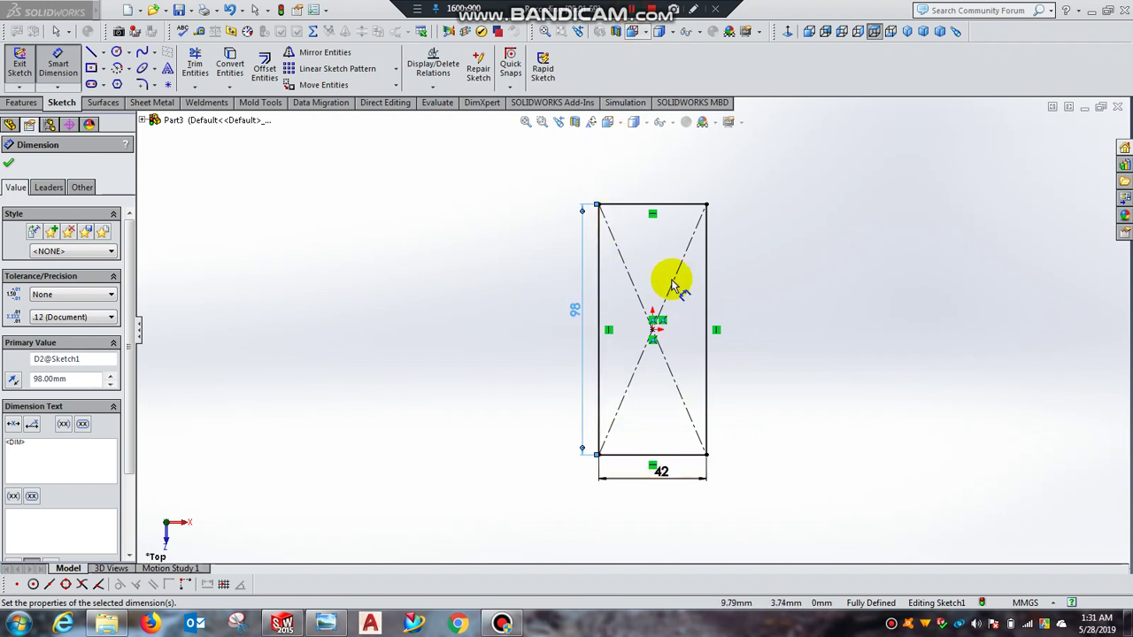
left_click(8, 167)
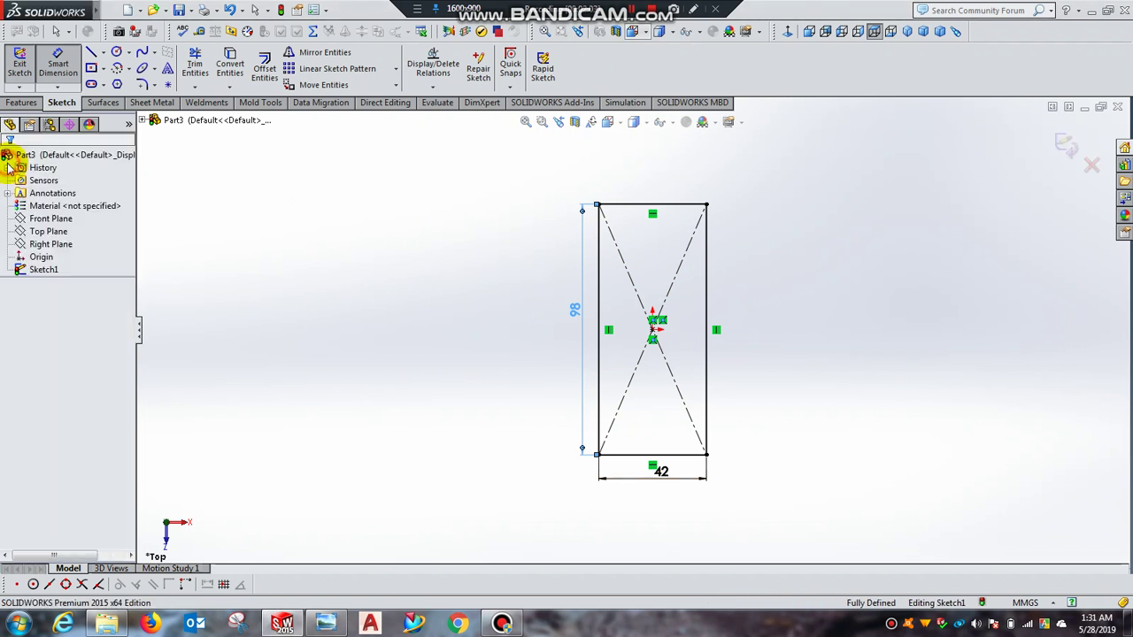
left_click(16, 59)
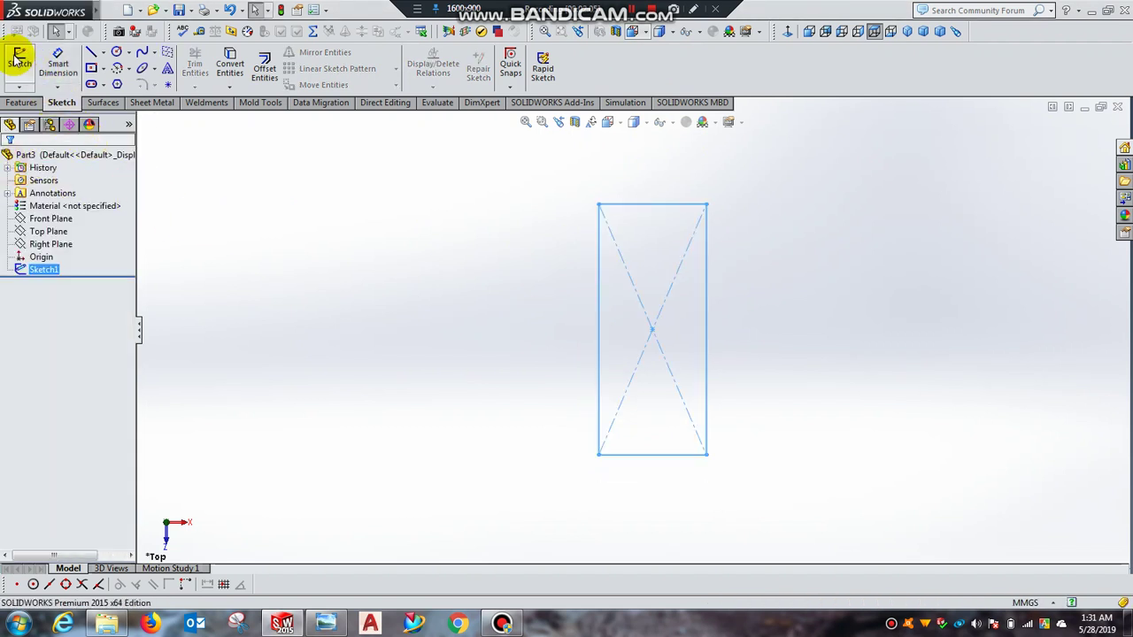
left_click(325, 624)
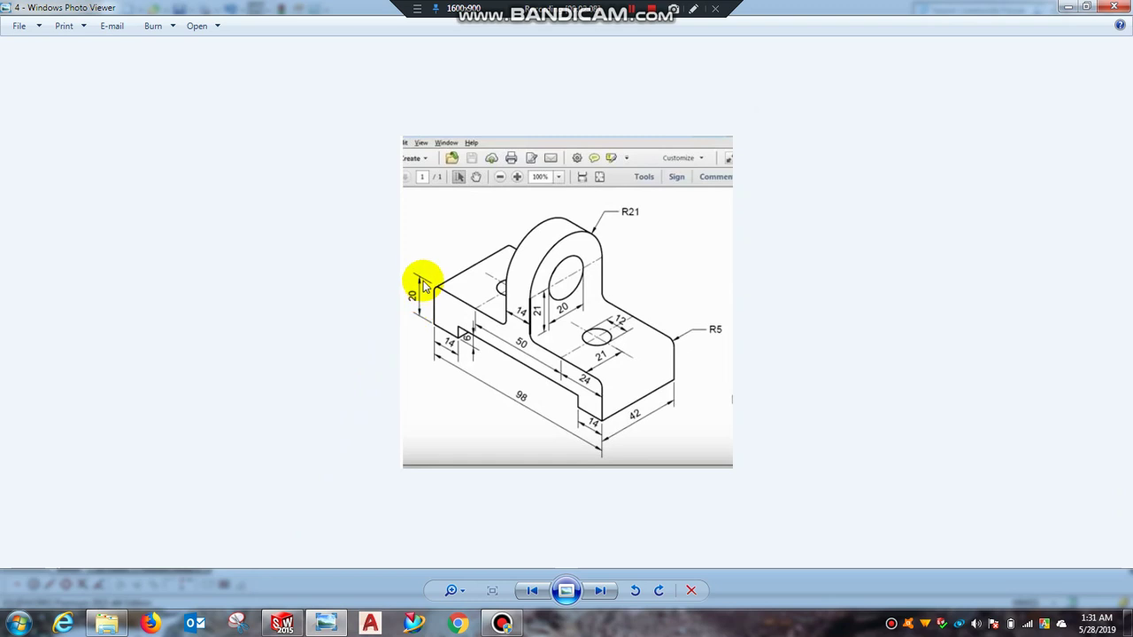
left_click(325, 627)
- Boss-extrude the rectangle 20 mm into a solid box, then view the reference drawing
left_click(20, 103)
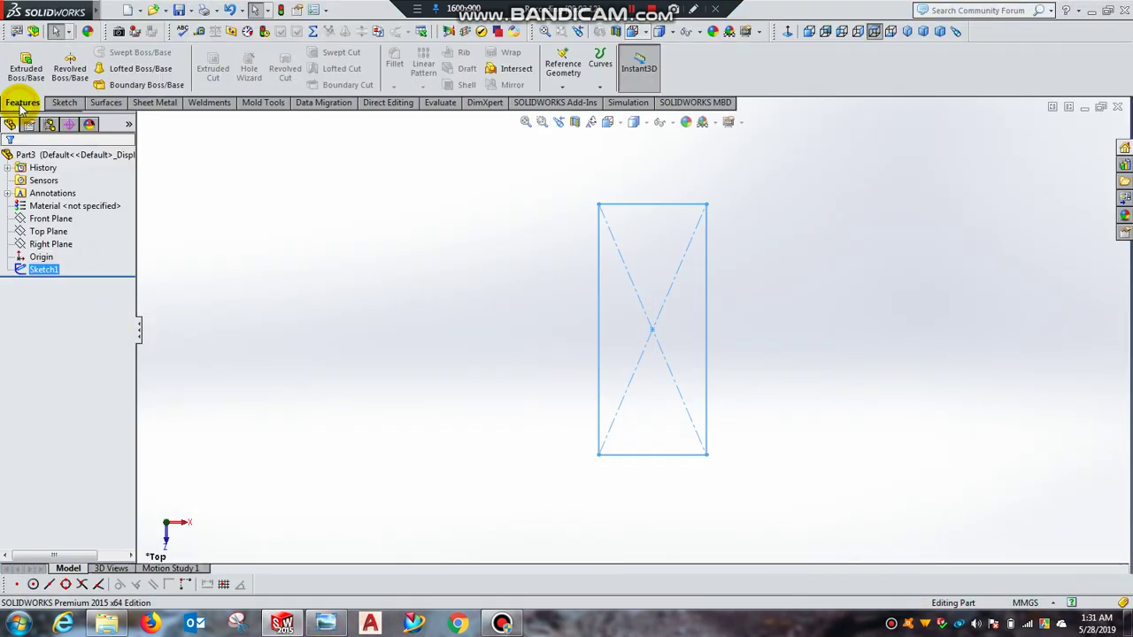
left_click(26, 66)
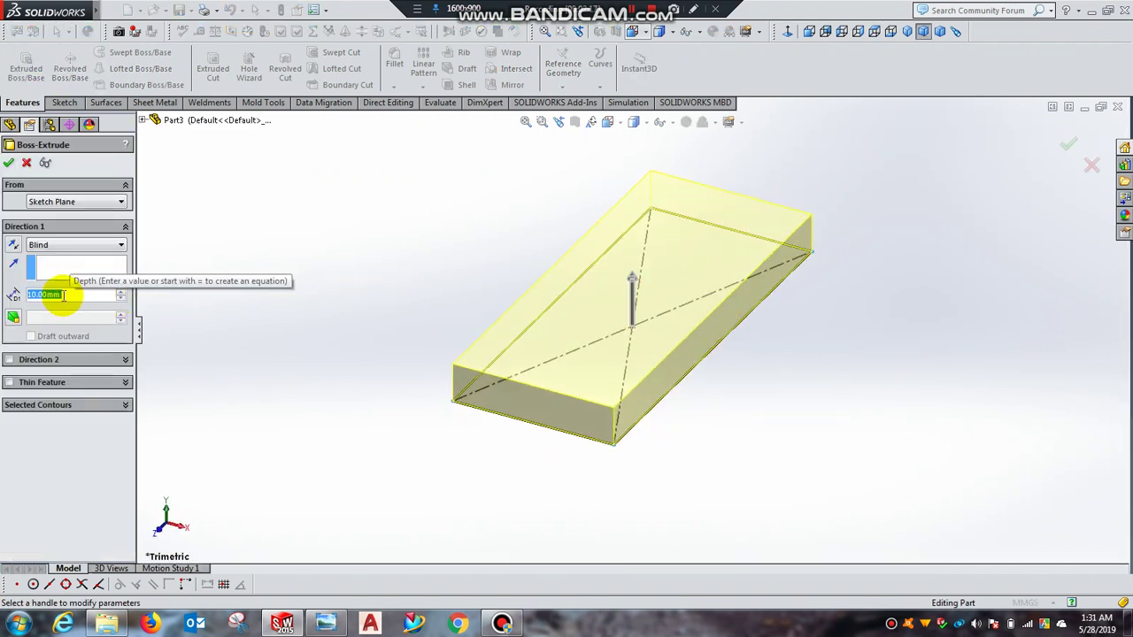
type("20")
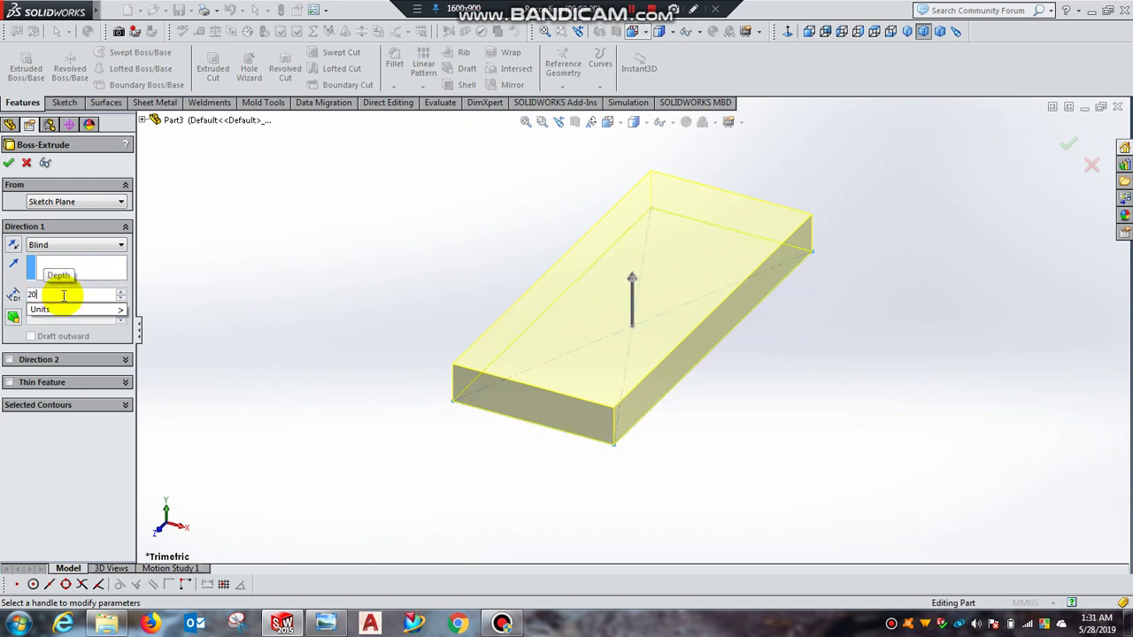
key("Return")
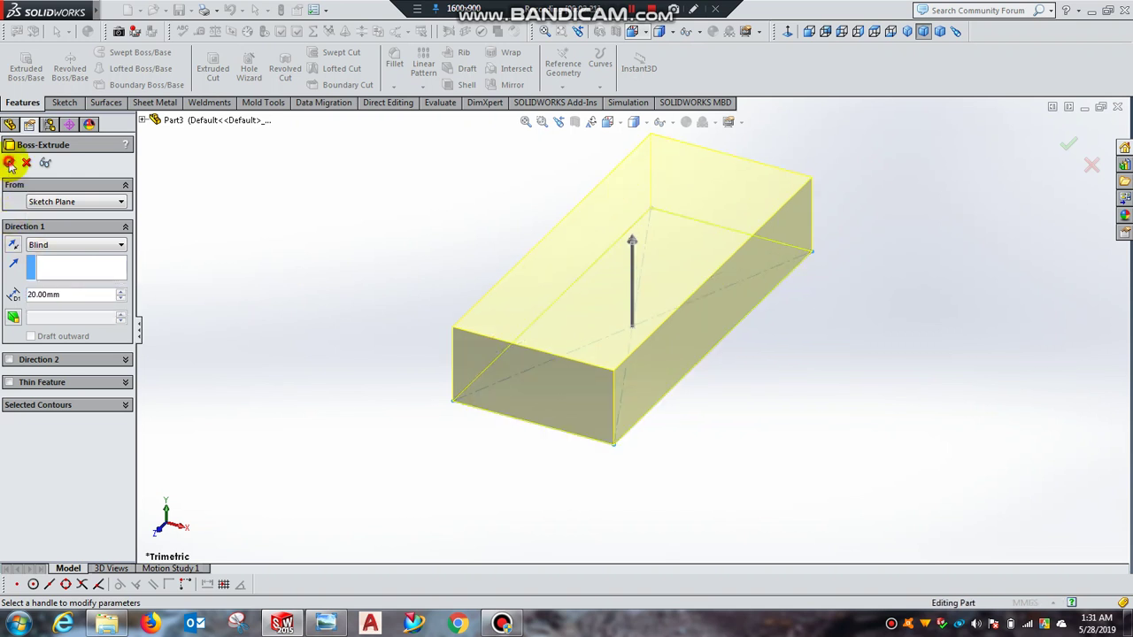
key("Return")
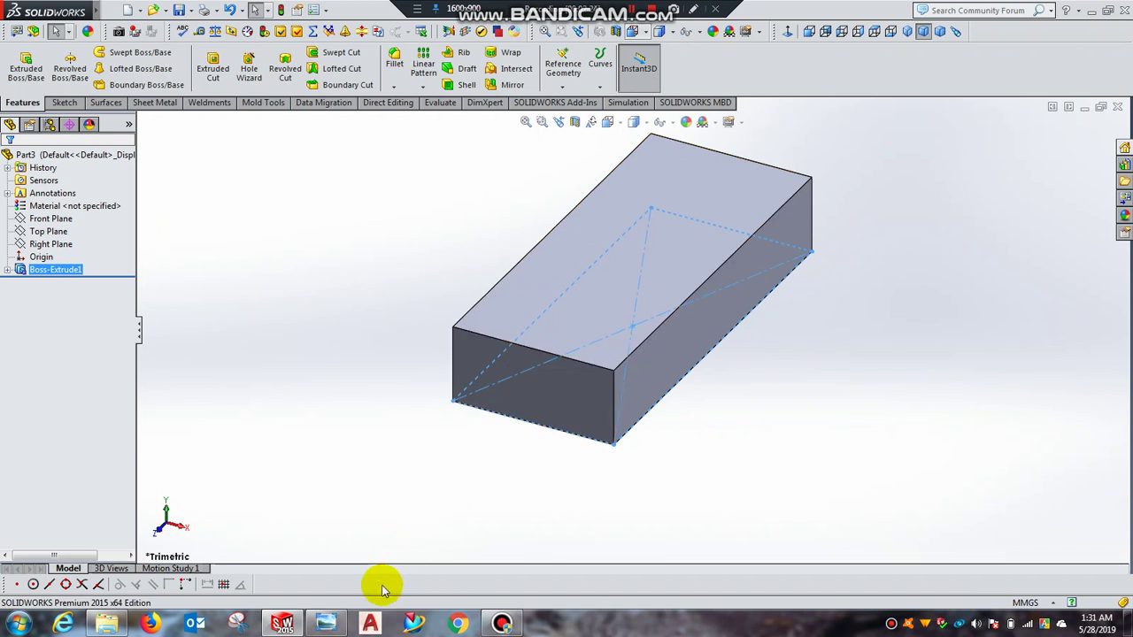
left_click(330, 627)
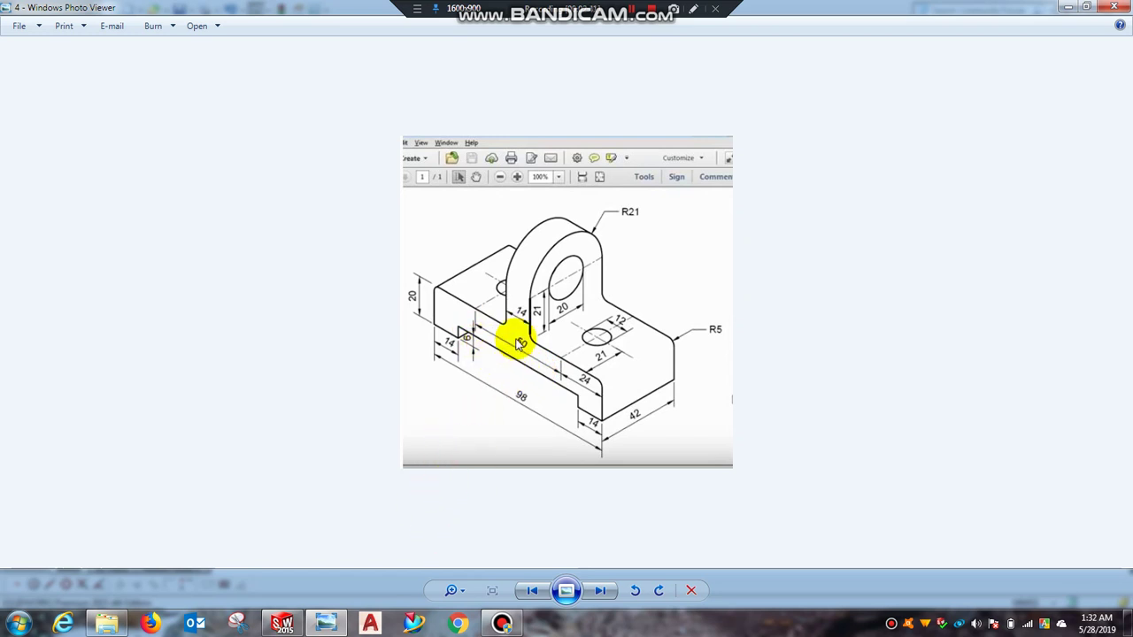
- Switch from the reference drawing back to the SOLIDWORKS box model
left_click(285, 624)
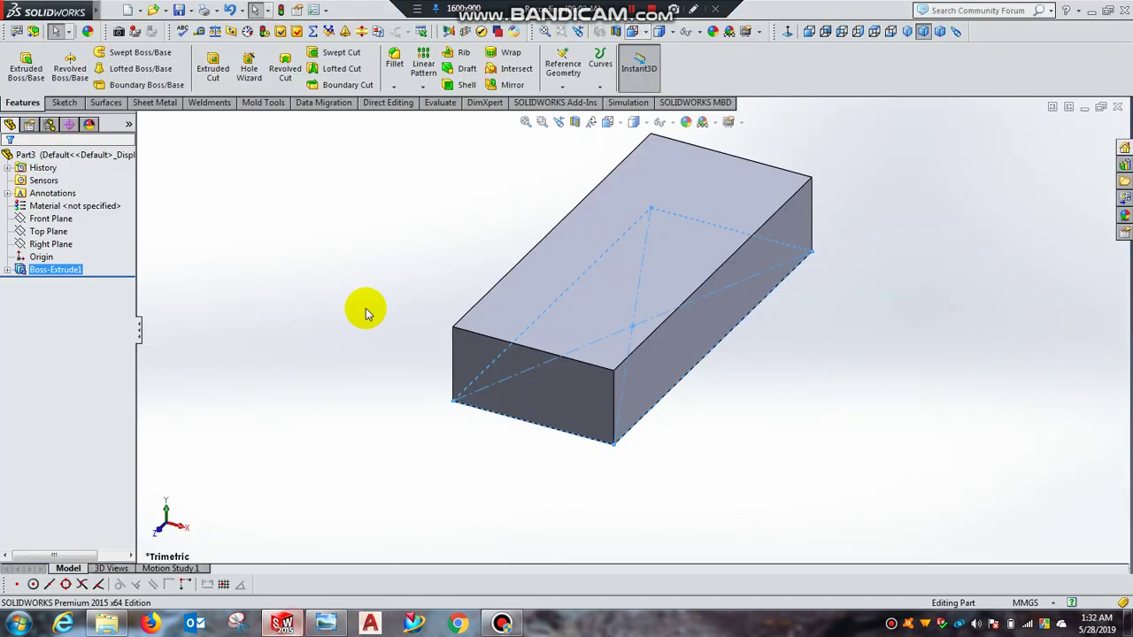
- Start a sketch on the box's long side face, view it normal, and draw a centre rectangle
left_click(680, 350)
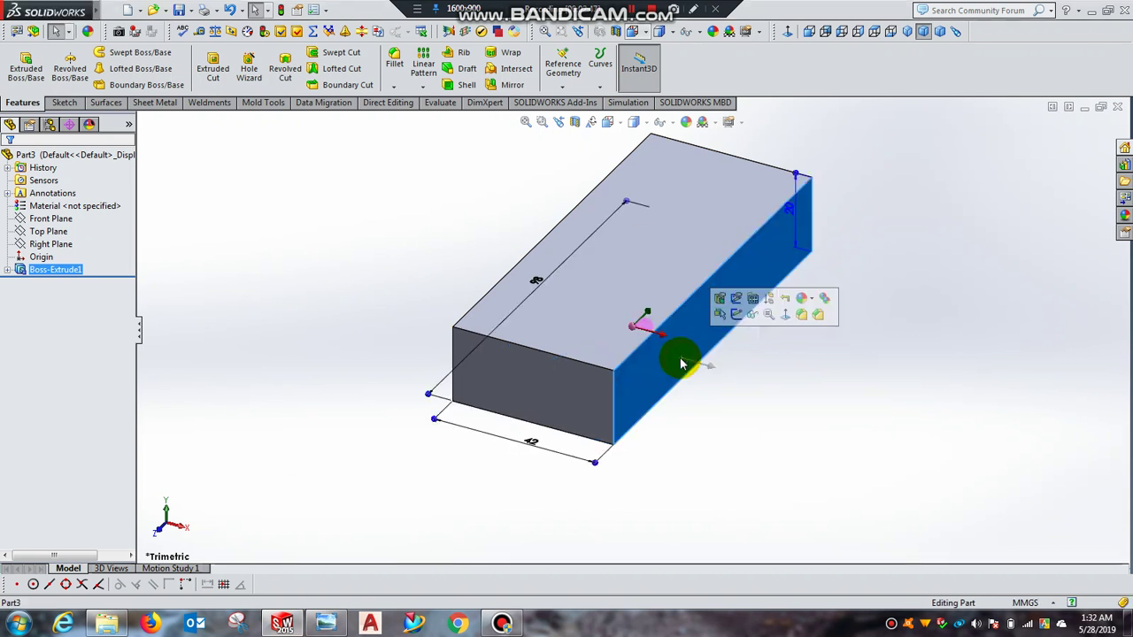
left_click(735, 316)
left_click(787, 33)
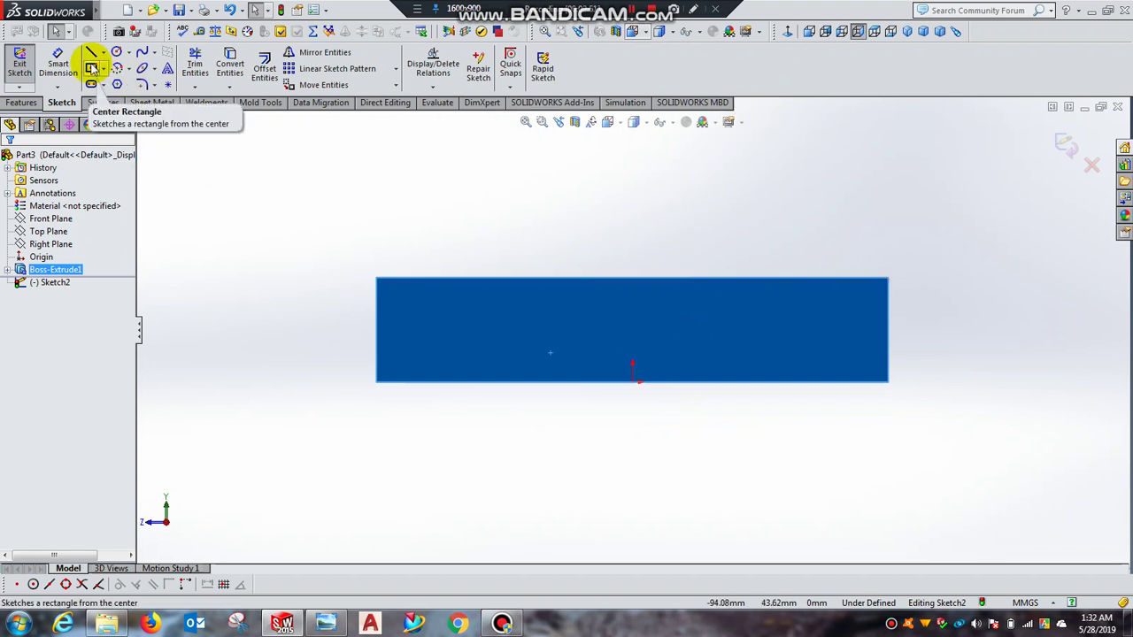
left_click(92, 69)
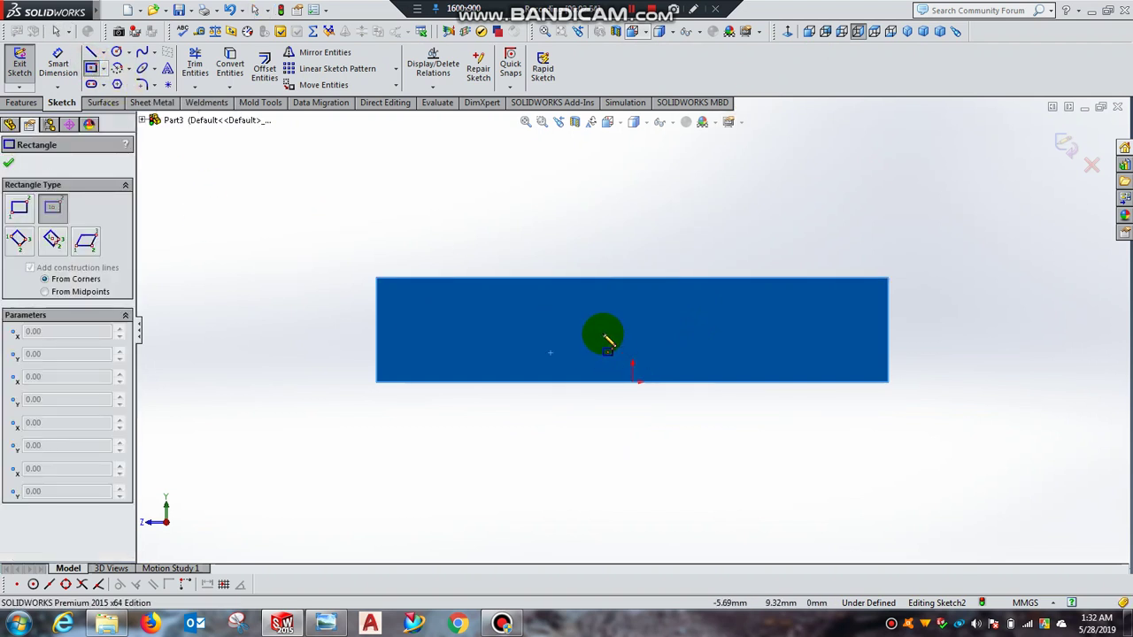
left_click(602, 331)
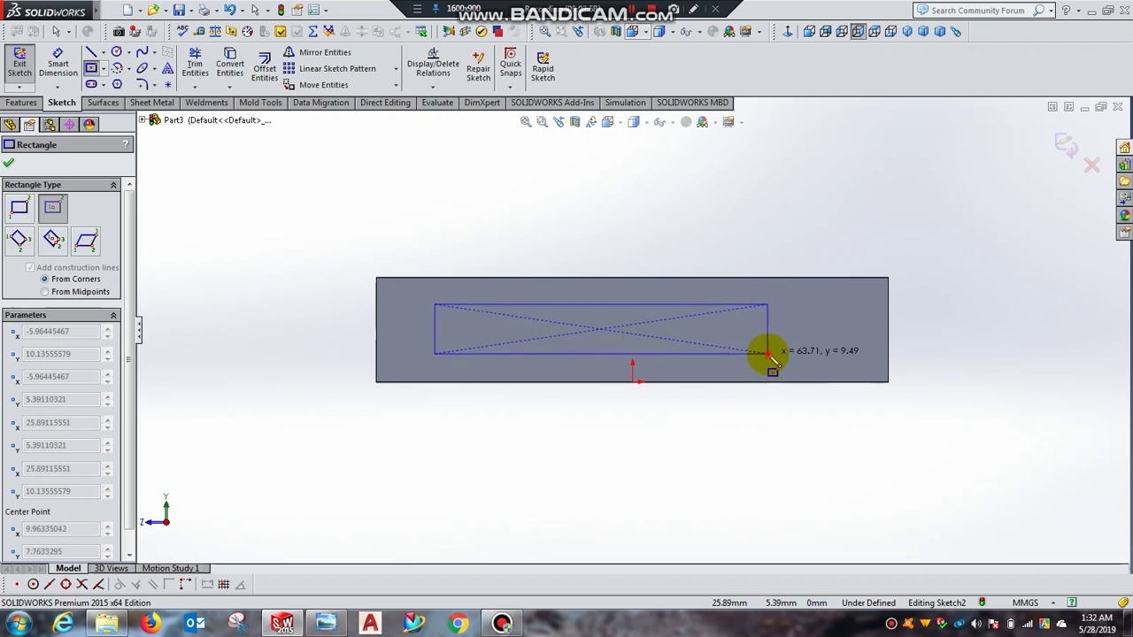
left_click(767, 353)
- Dimension the rectangle's width to 70 mm
left_click(58, 64)
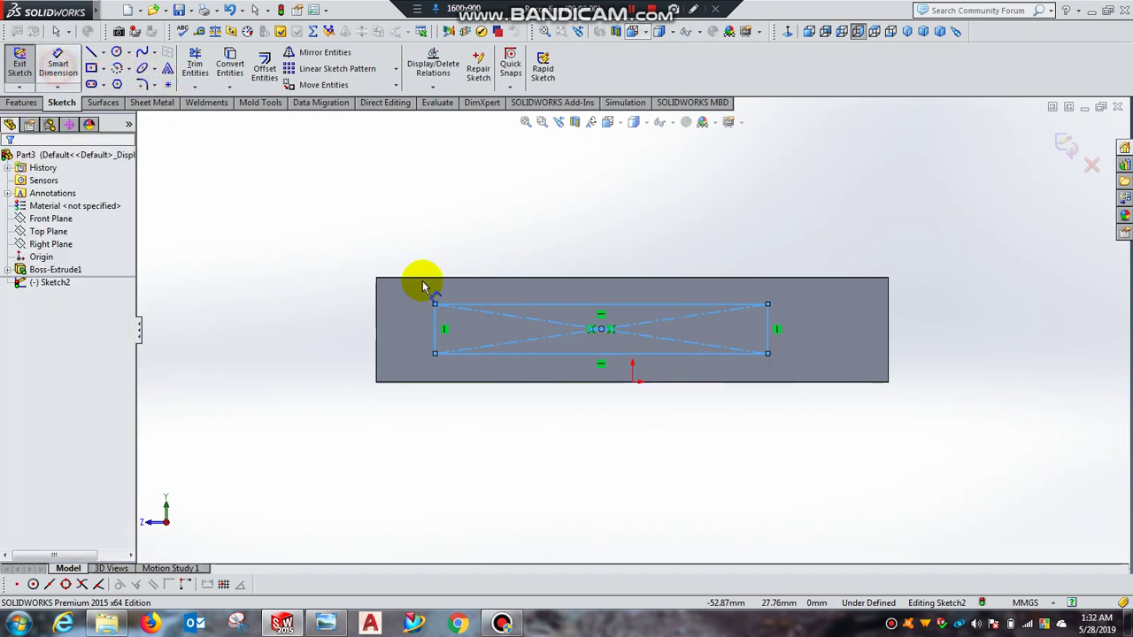
left_click(668, 354)
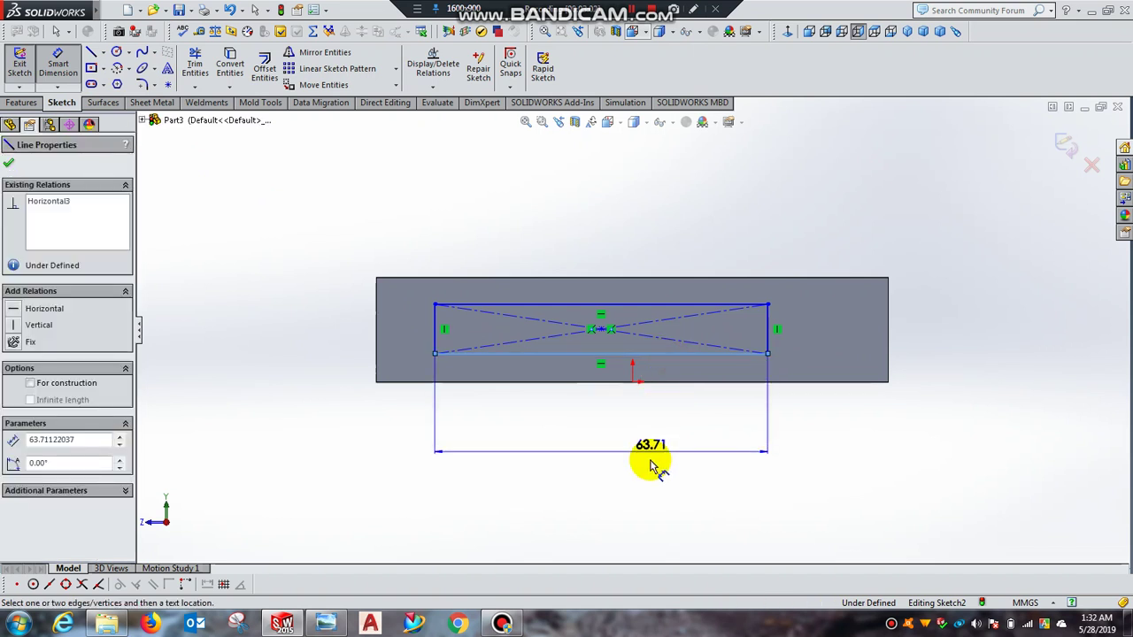
left_click(652, 461)
type("70")
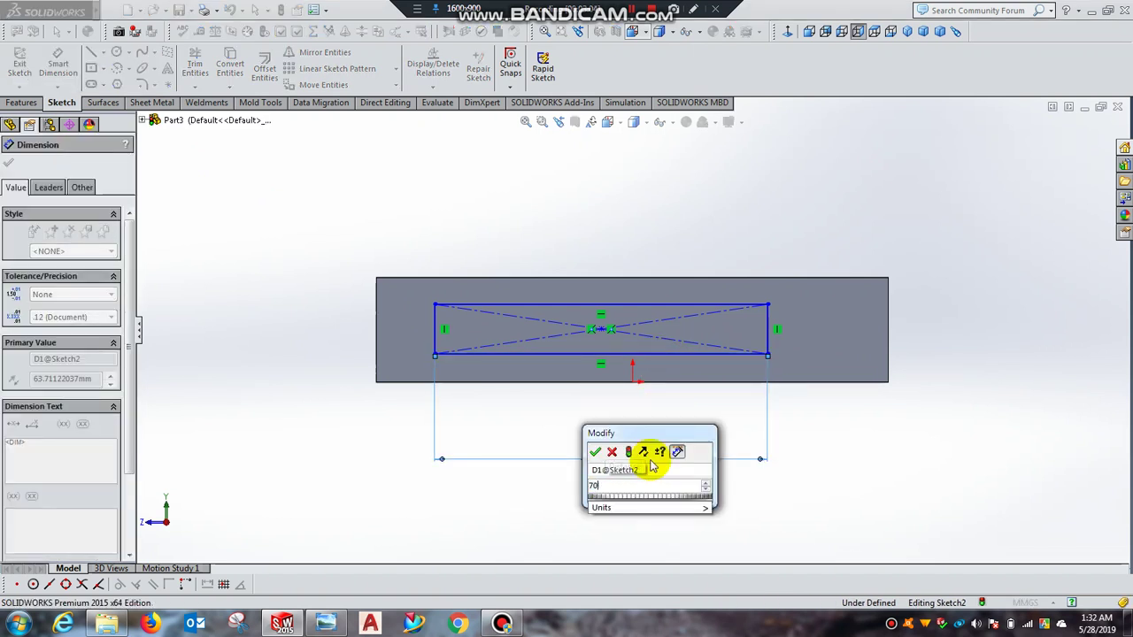
key("Return")
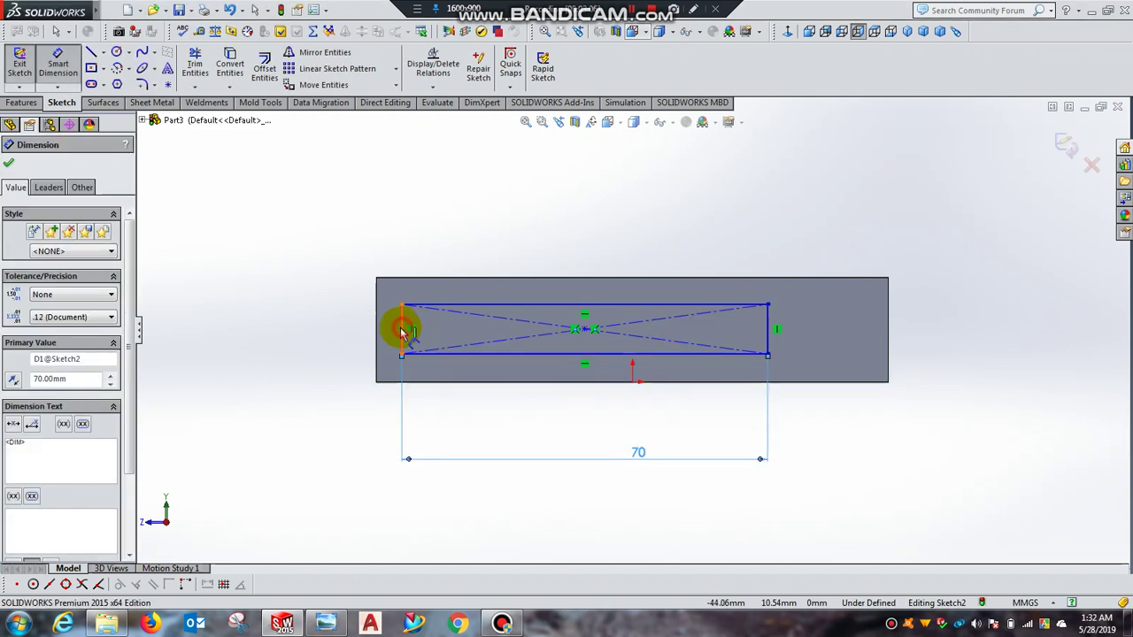
- Check the drawing, set the rectangle's height to 6 mm, and select its bottom line
left_click(403, 332)
left_click(321, 336)
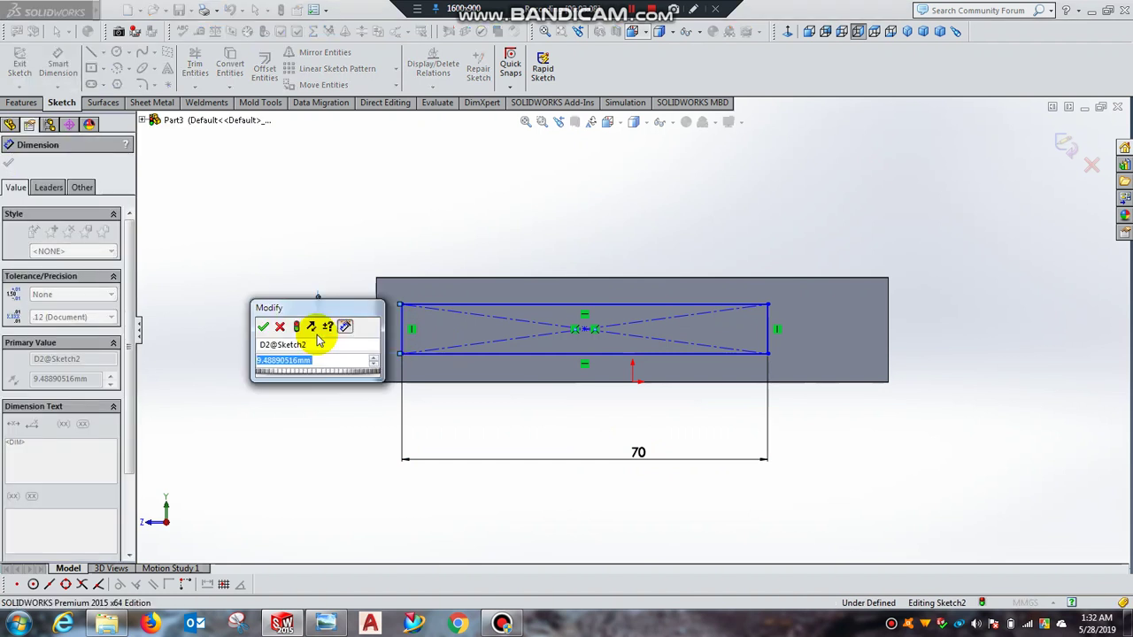
left_click(324, 619)
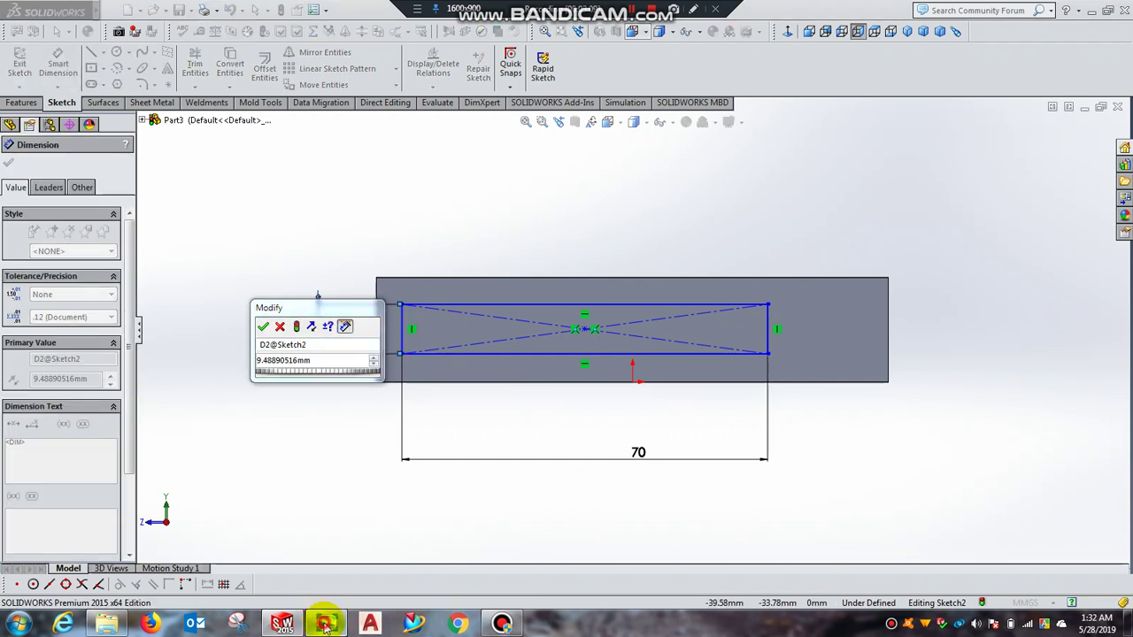
left_click(324, 624)
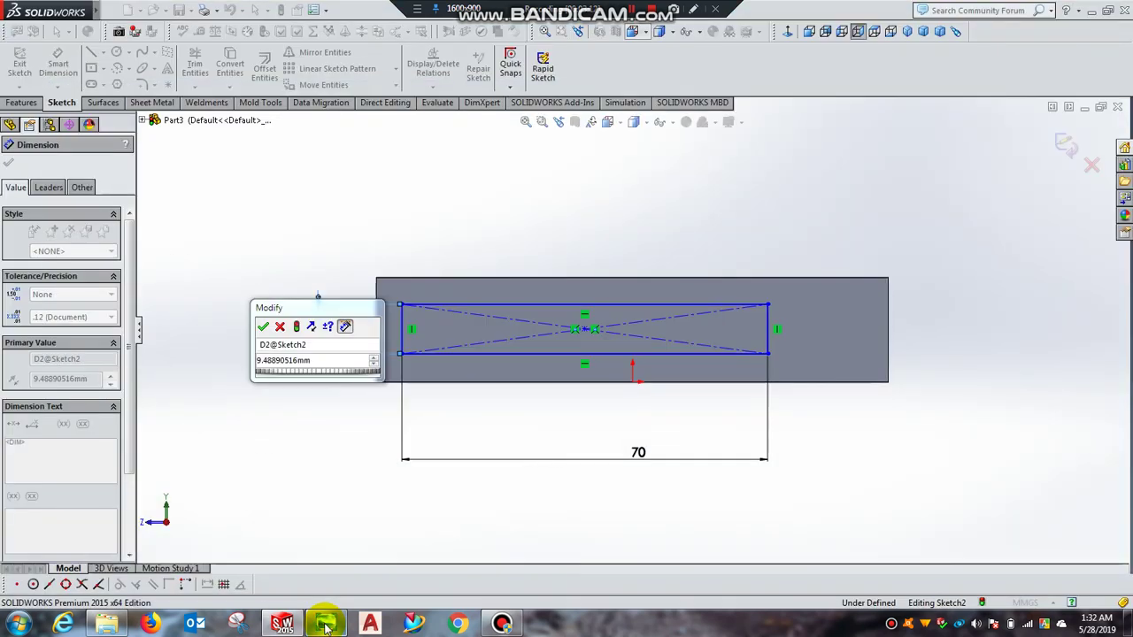
left_click(324, 624)
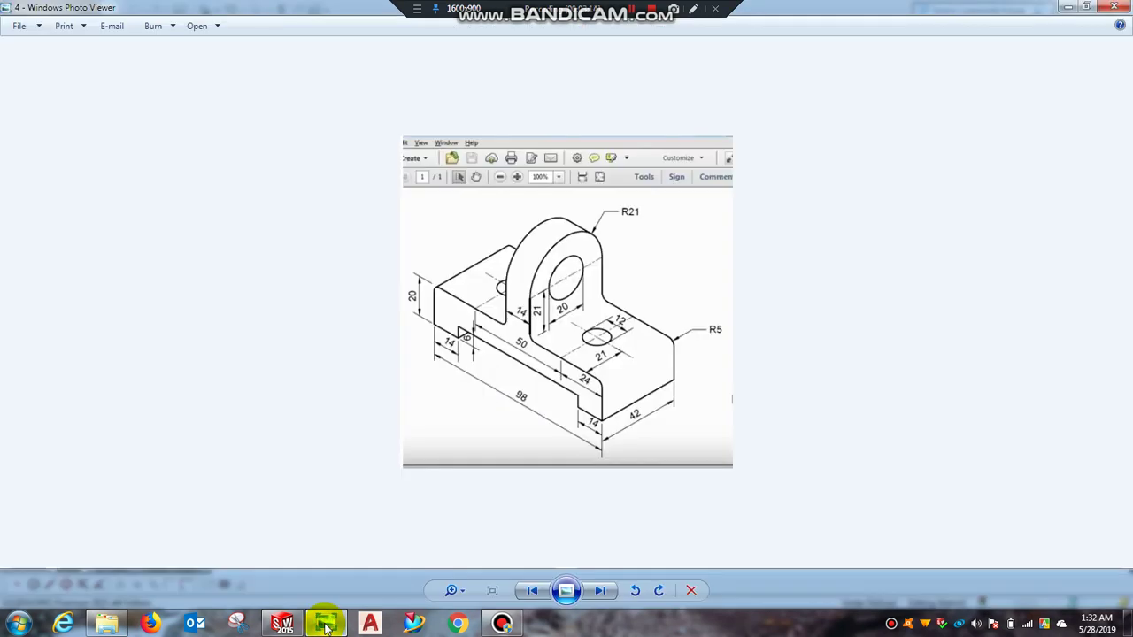
left_click(326, 624)
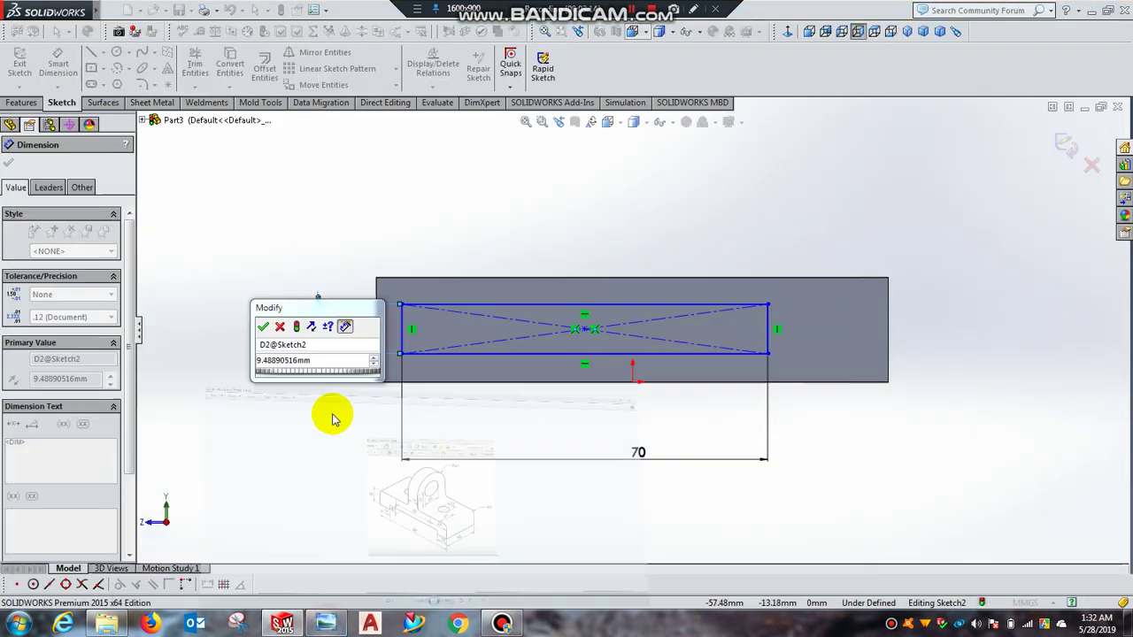
double_click(328, 360)
type("6")
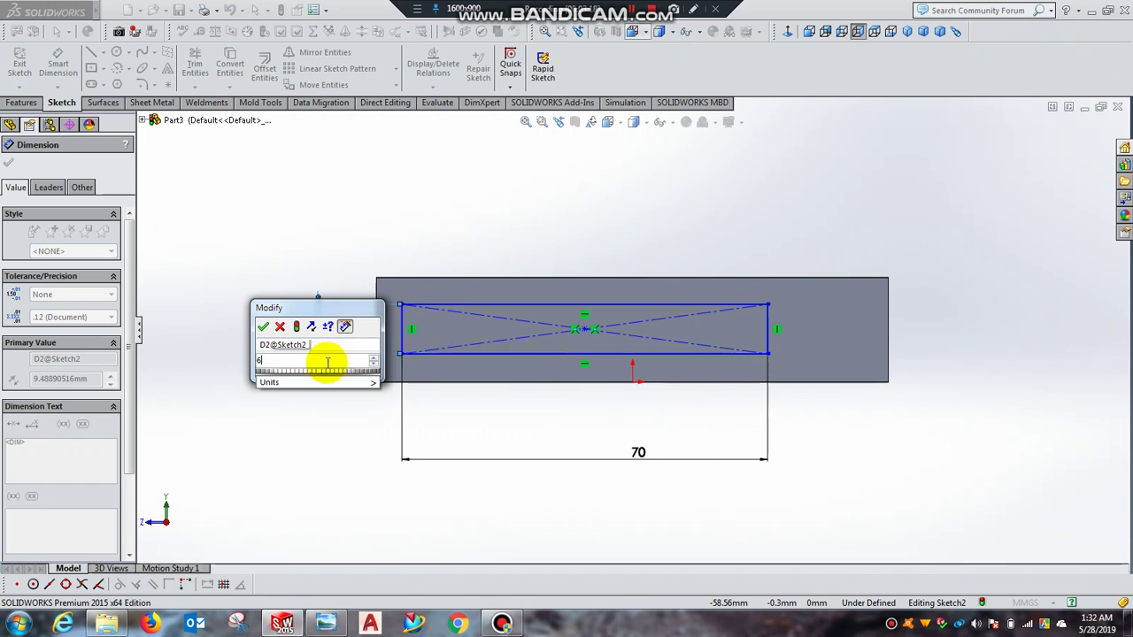
key("Return")
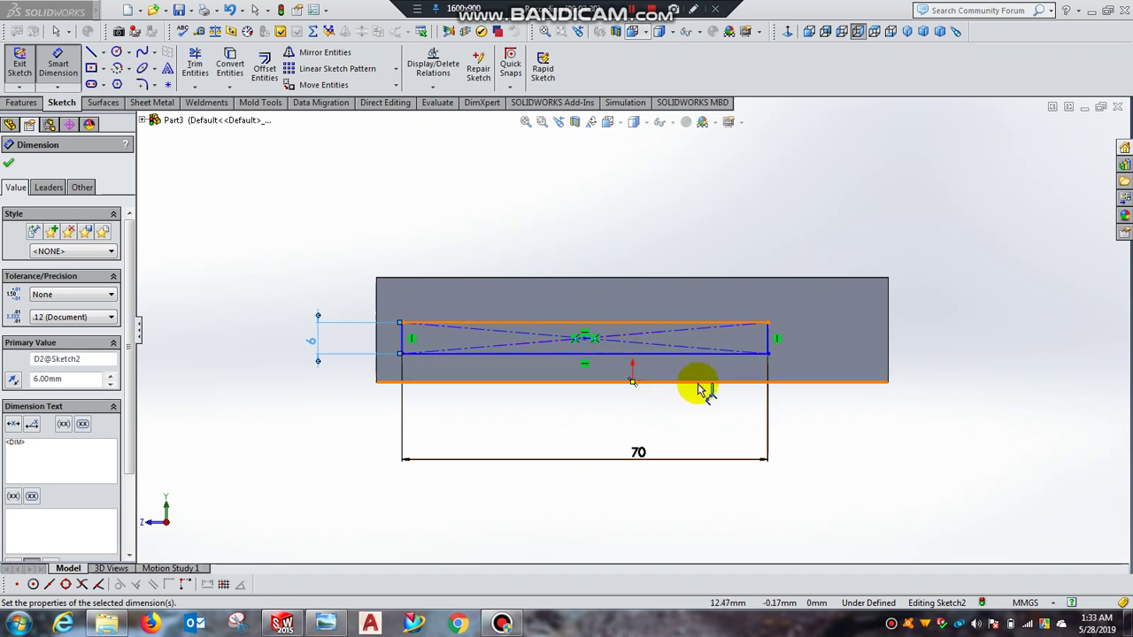
left_click(598, 355)
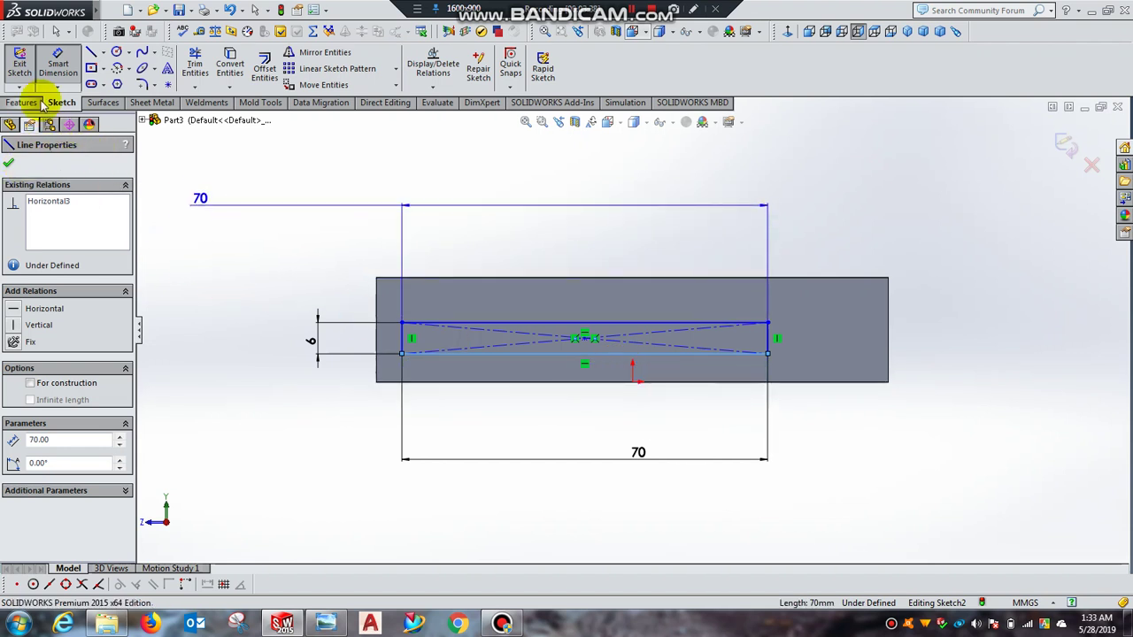
- Make the rectangle's bottom collinear with the box edge and its midpoint vertical with the origin
left_click(55, 61)
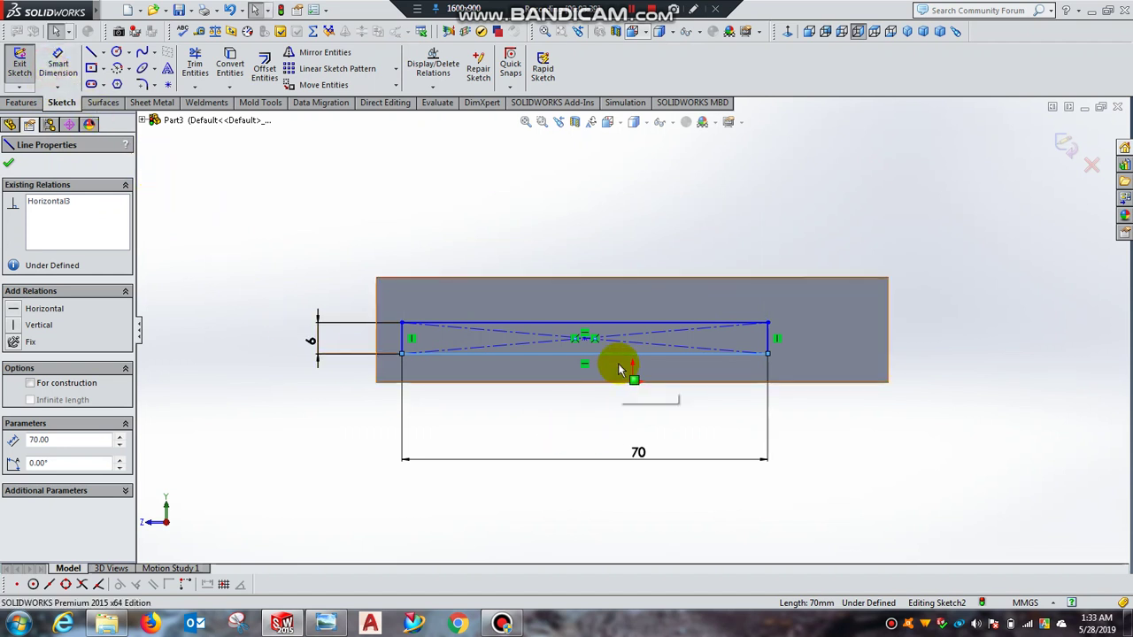
left_click(675, 382, "ctrl")
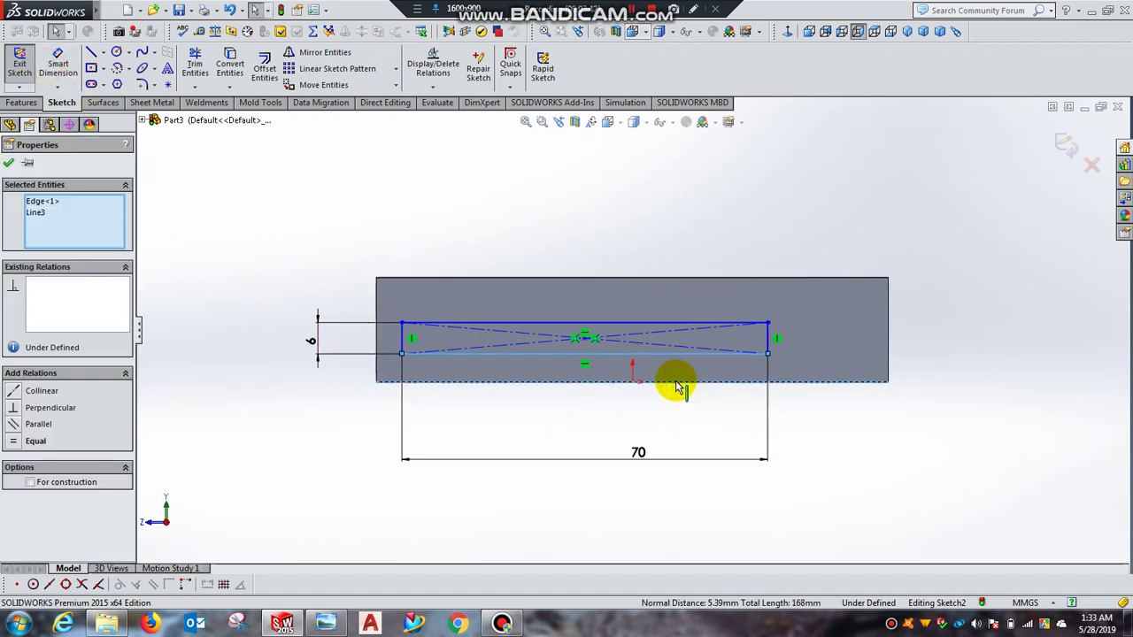
left_click(13, 393)
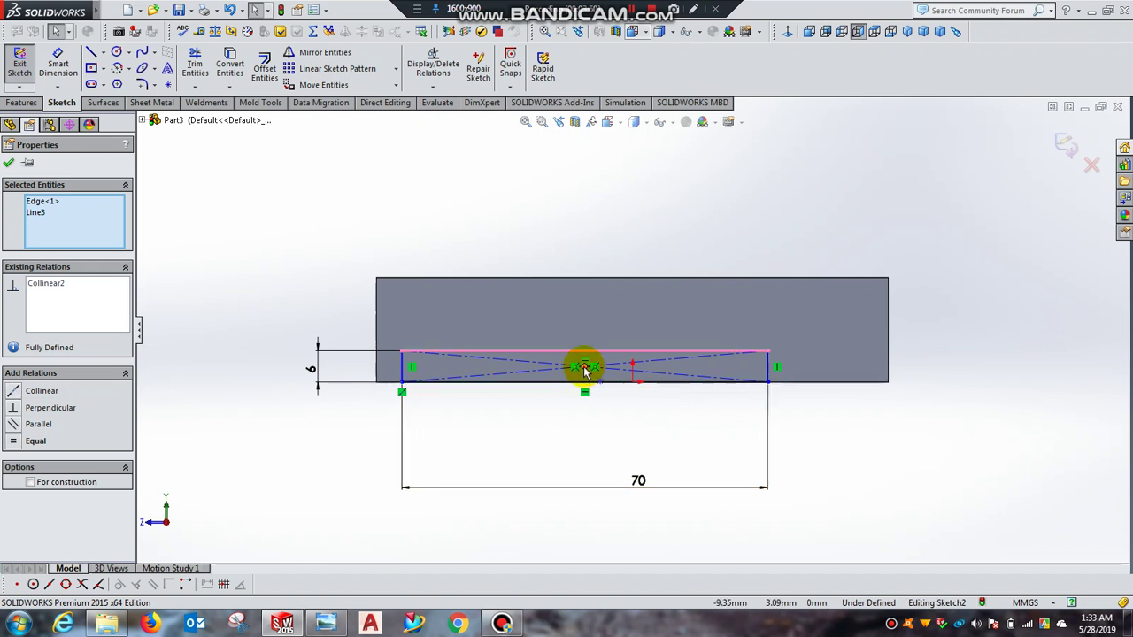
left_click(584, 370)
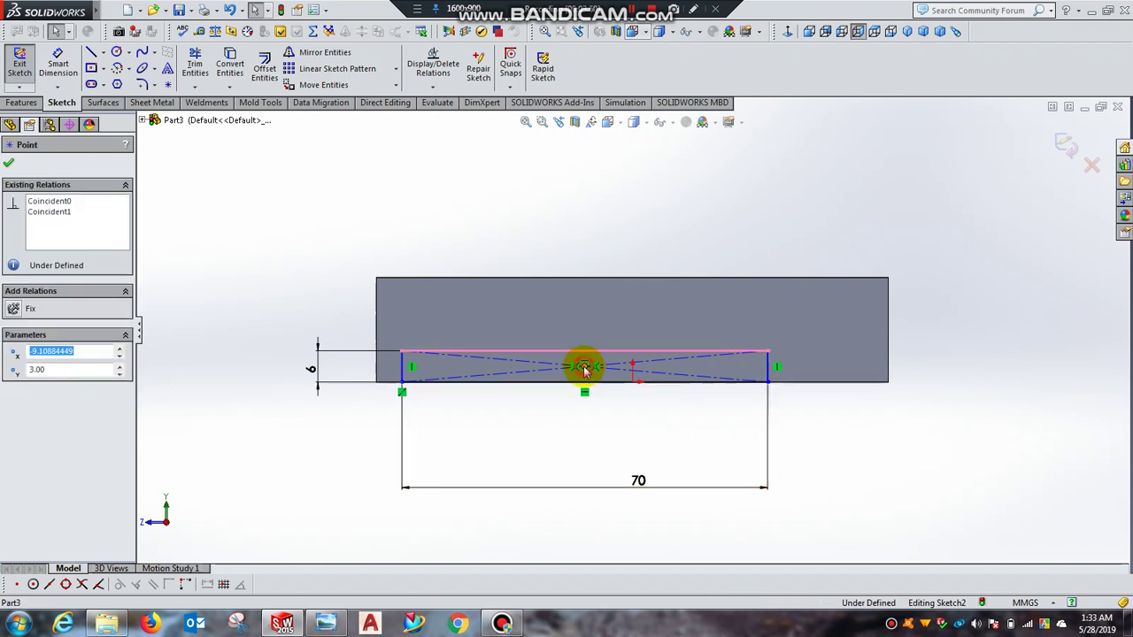
left_click(634, 388, "ctrl")
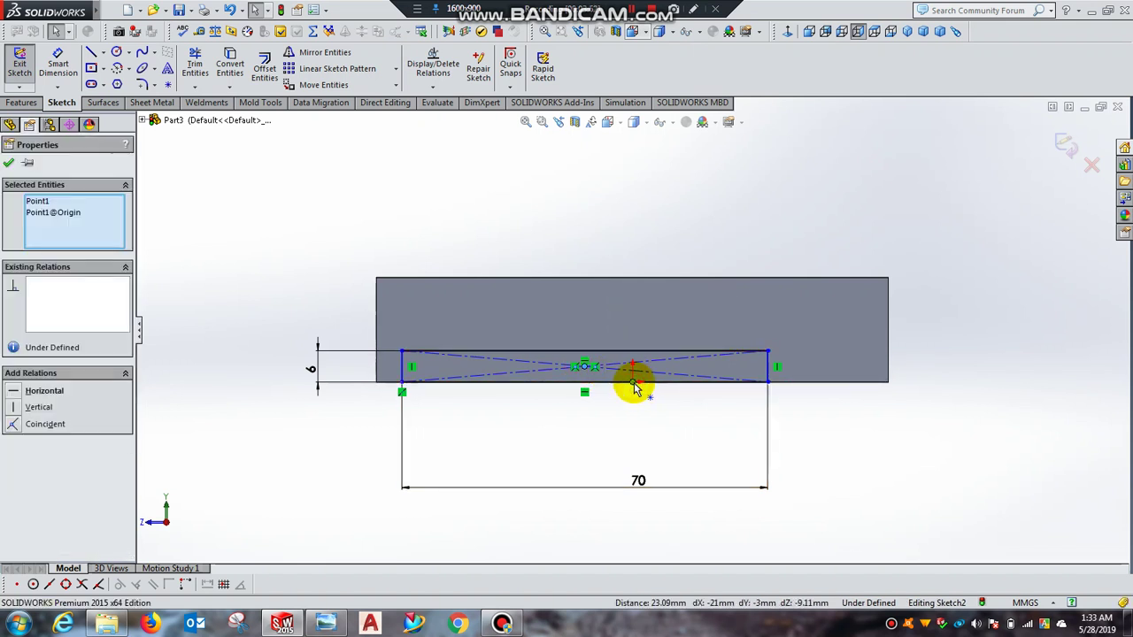
left_click(14, 409)
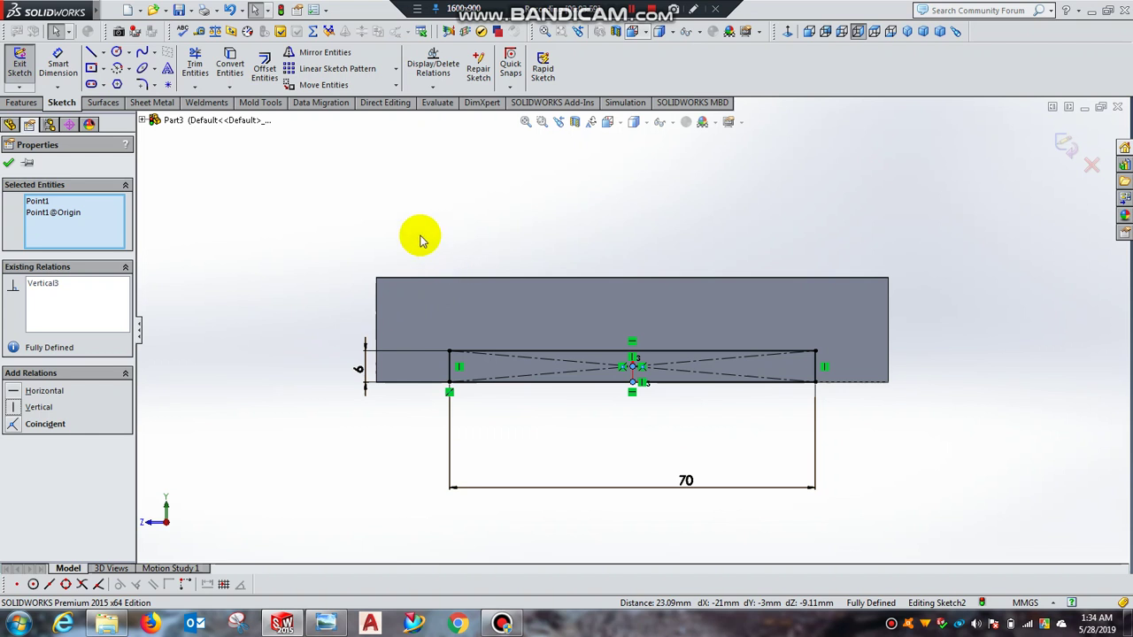
left_click(7, 163)
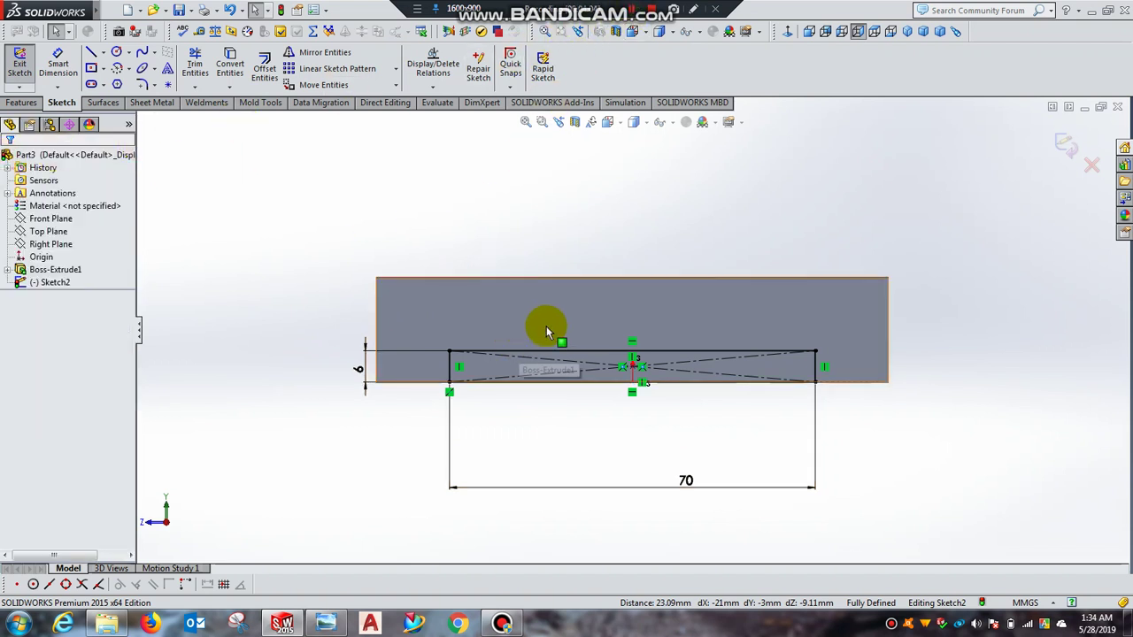
- Extrude-cut the 70 × 6 mm rectangle Through All to form the channel
left_click(16, 104)
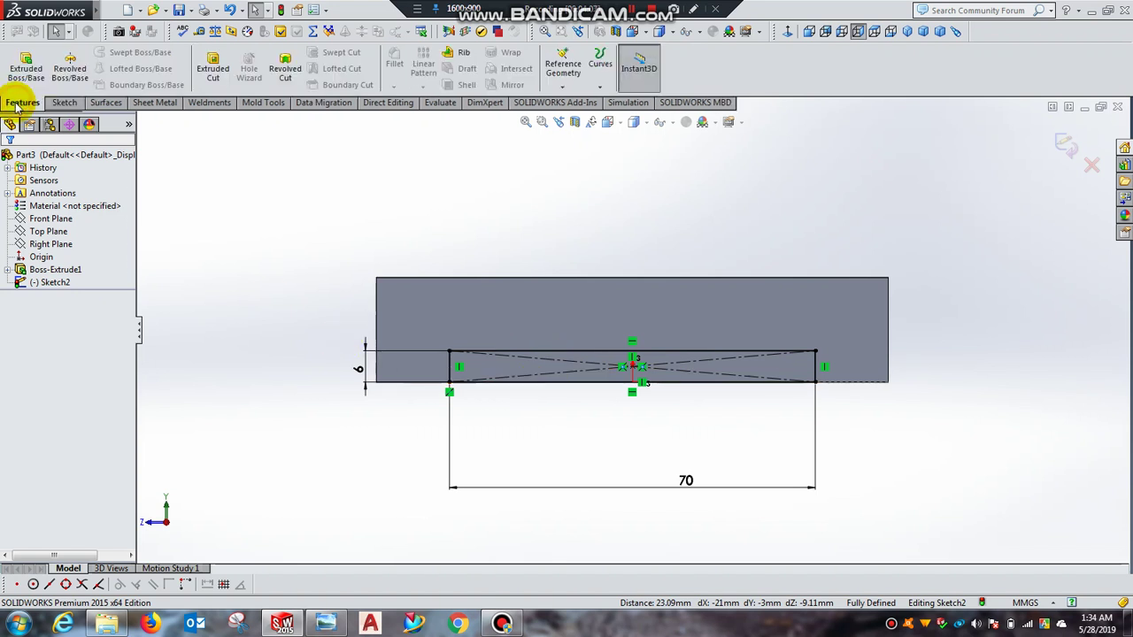
left_click(220, 68)
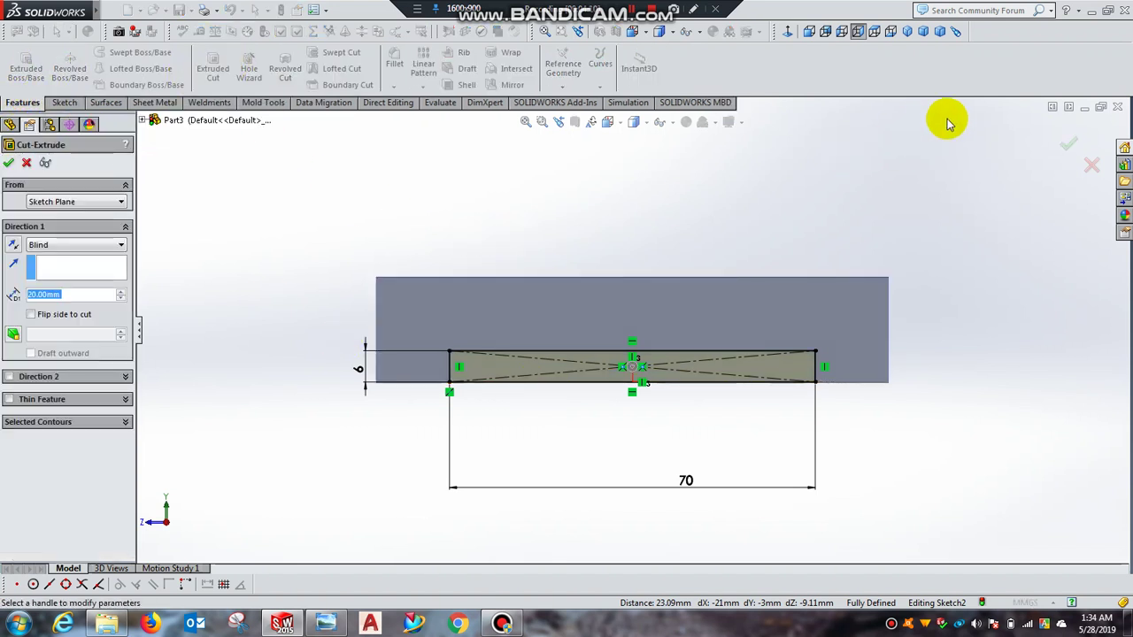
left_click(909, 35)
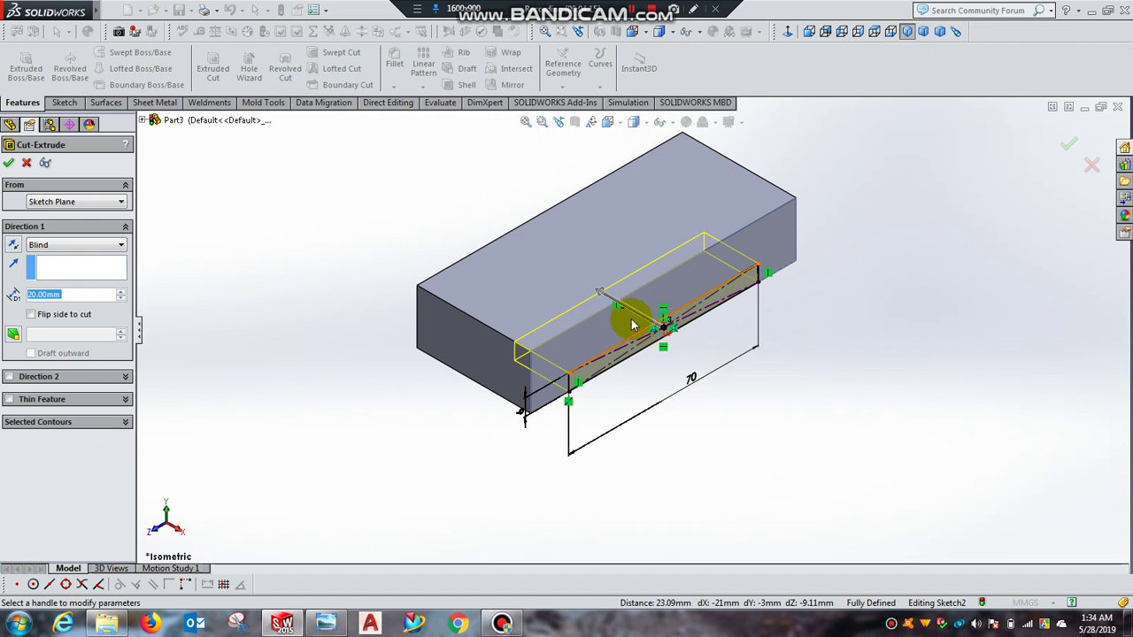
mouse_move(405, 228)
middle_mouse_down()
mouse_move(477, 248)
mouse_move(505, 243)
middle_mouse_up()
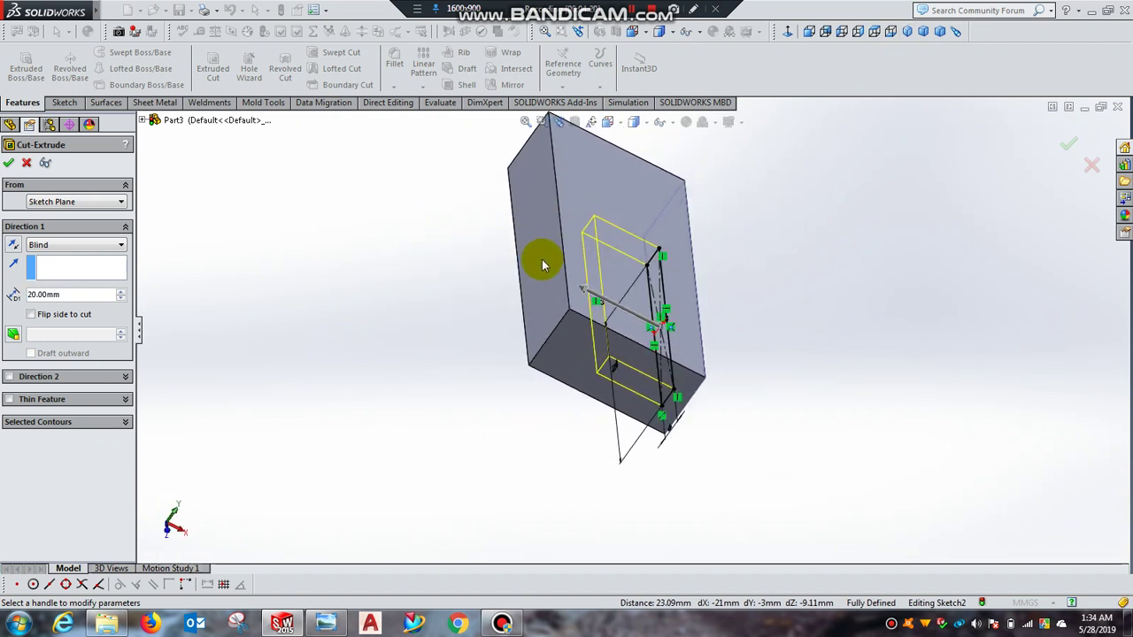
left_click(56, 245)
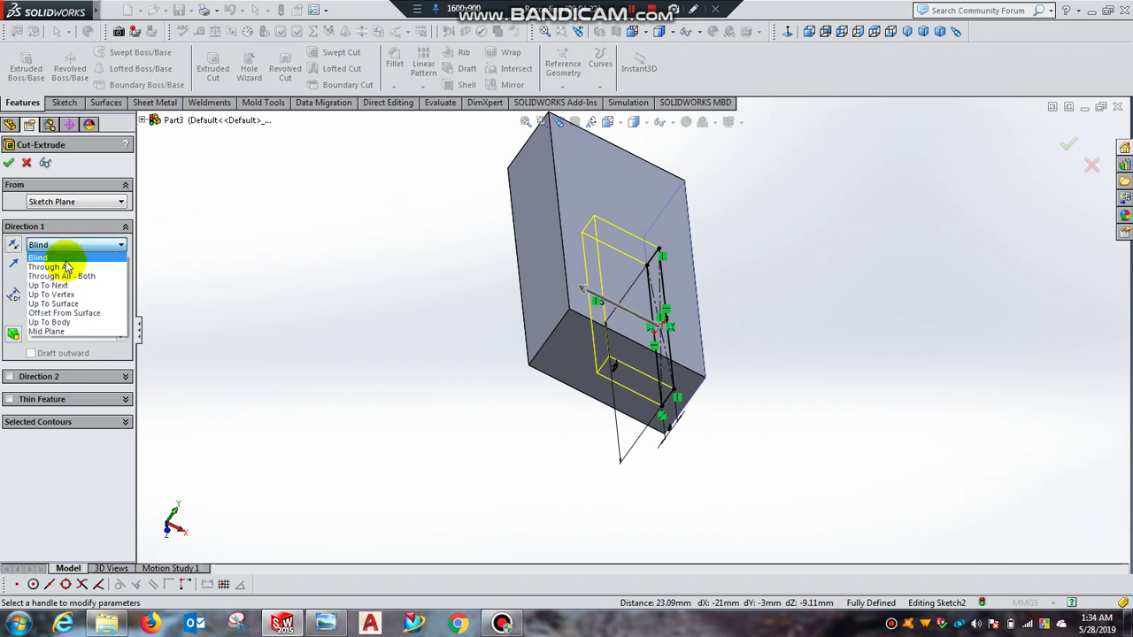
left_click(66, 265)
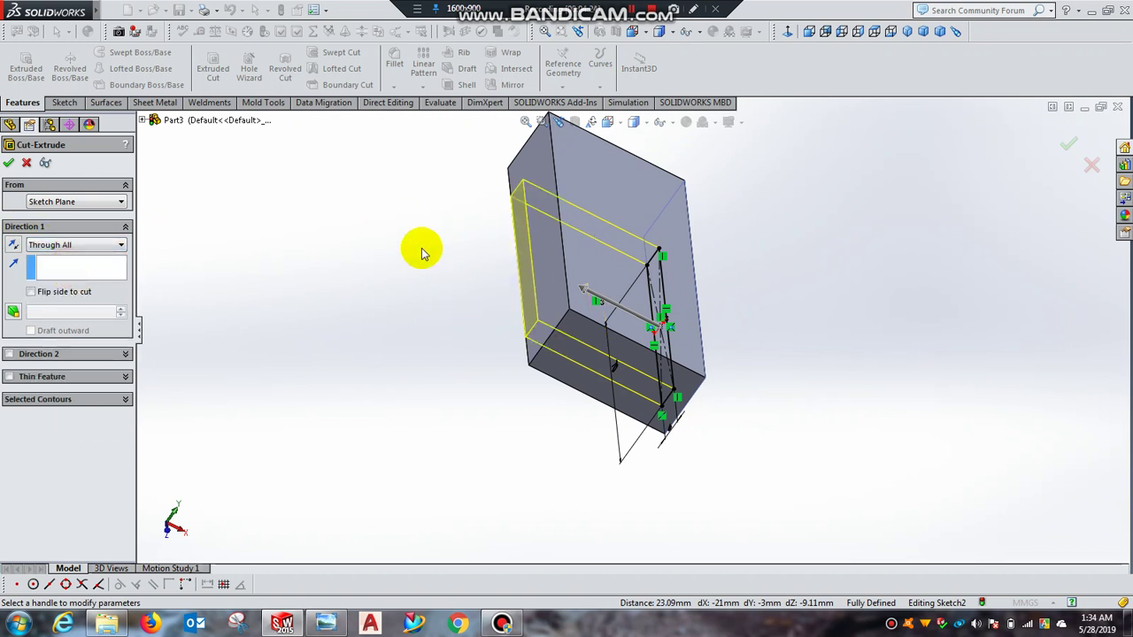
left_click(9, 163)
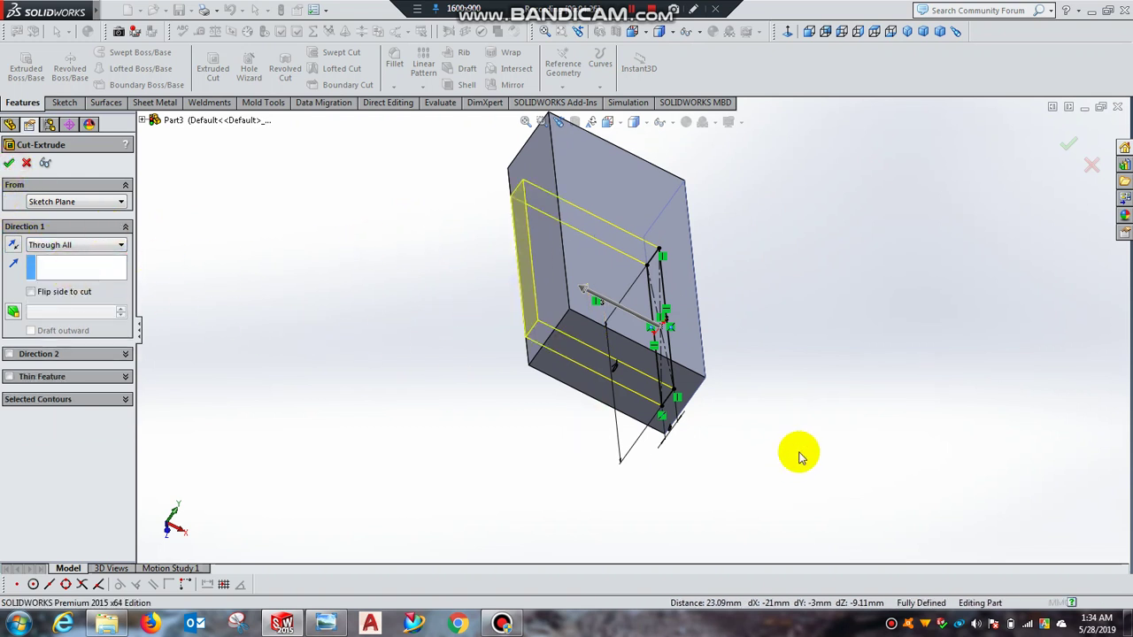
- Return to isometric, fit the model, and bring up the reference drawing
left_click(906, 33)
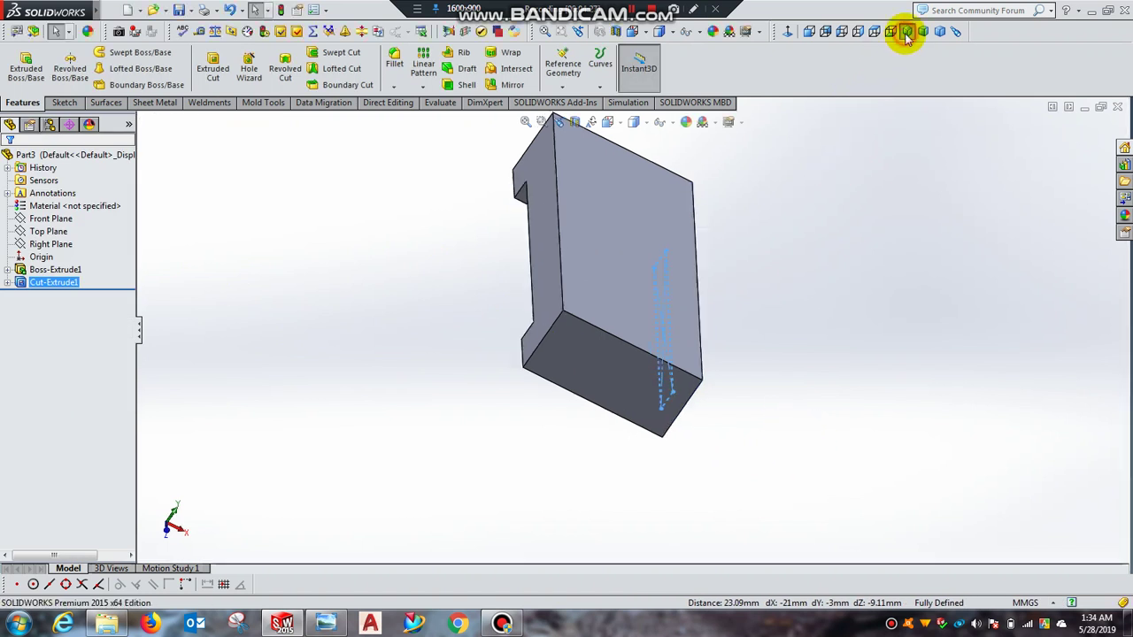
scroll(531, 265, "down", 3)
key("f")
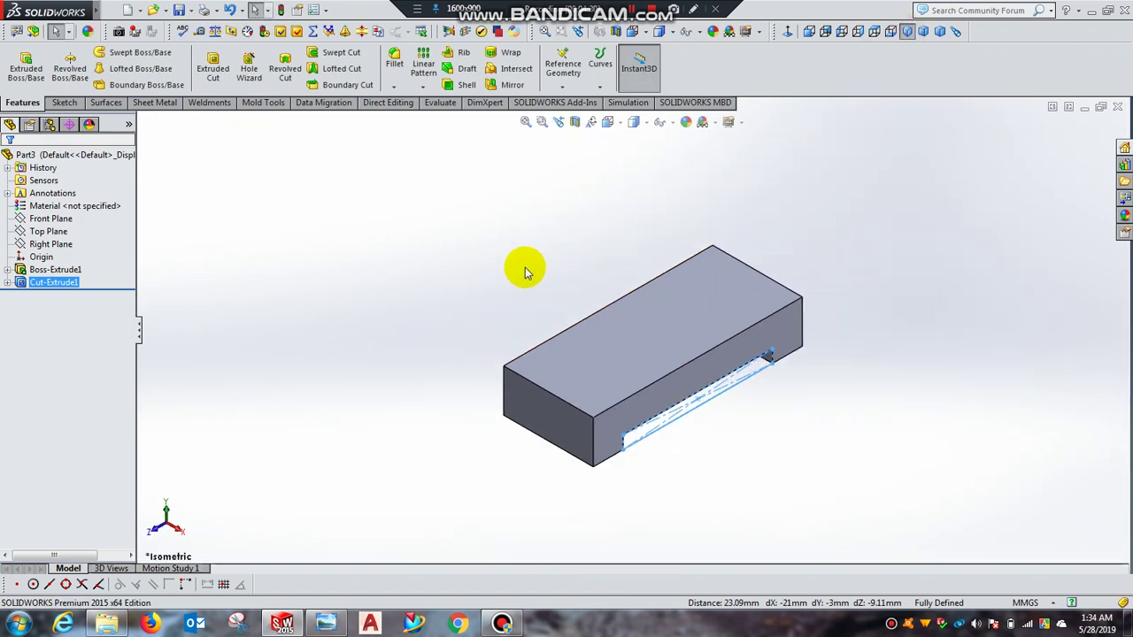
left_click(329, 623)
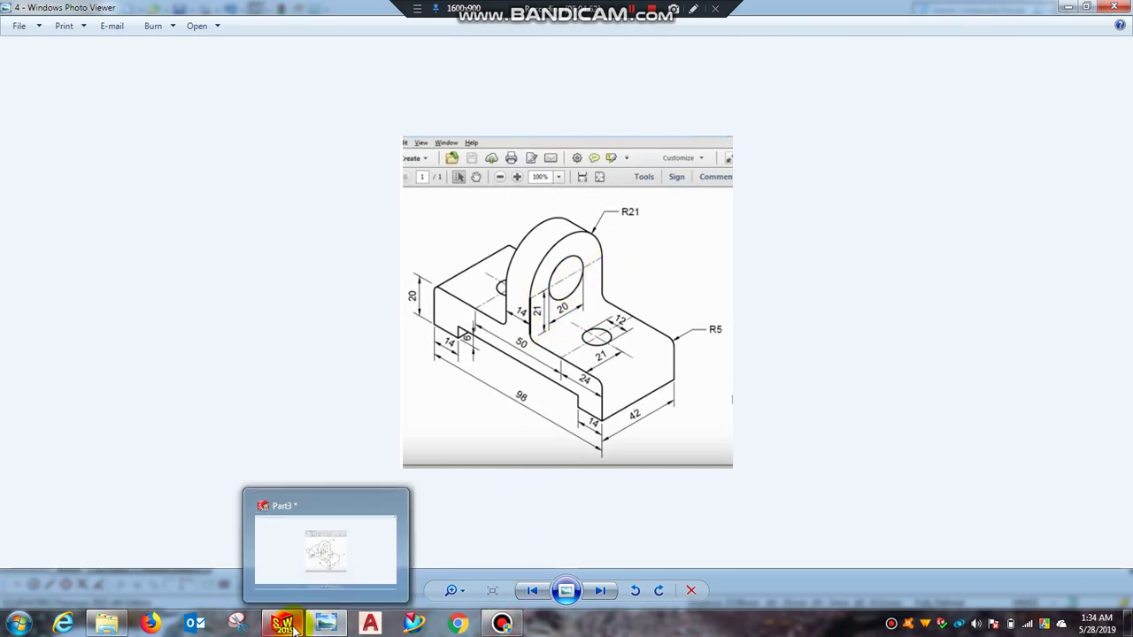
- Switch back to SOLIDWORKS and select the block's top face
left_click(283, 624)
left_click(618, 359)
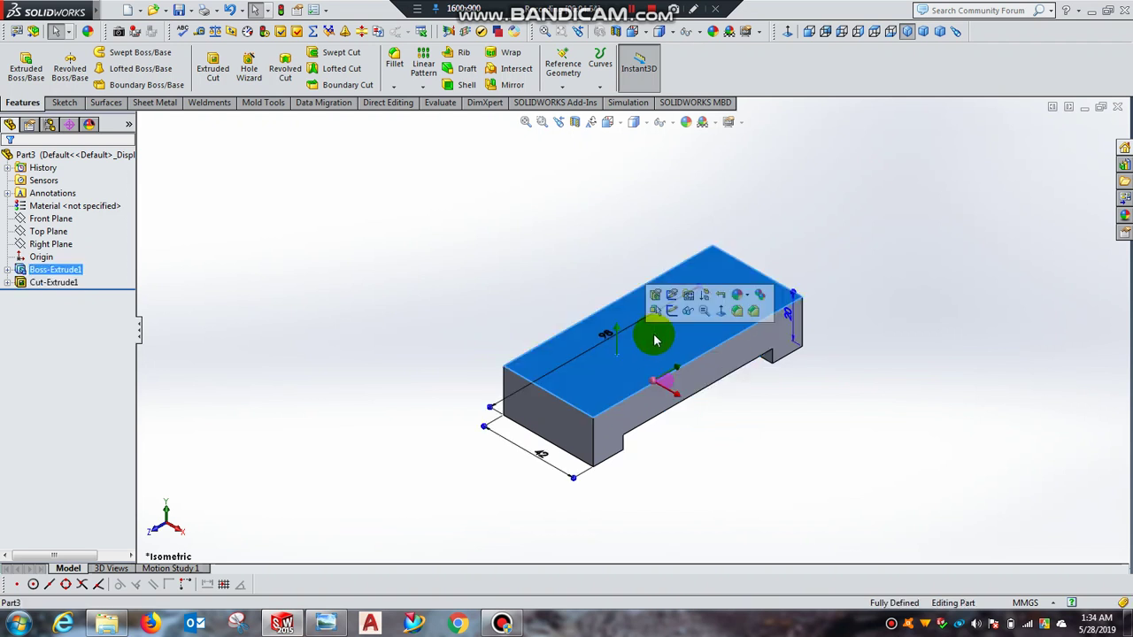
- On the top face, draw a centre rectangle across the full width and dimension it 14 mm deep
left_click(672, 309)
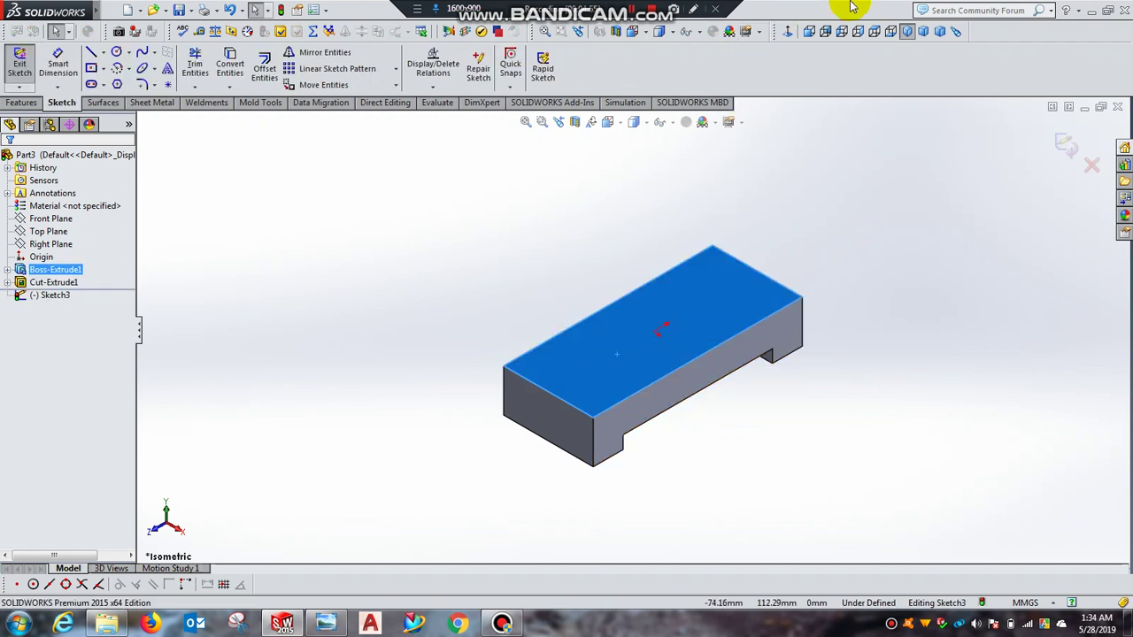
left_click(787, 32)
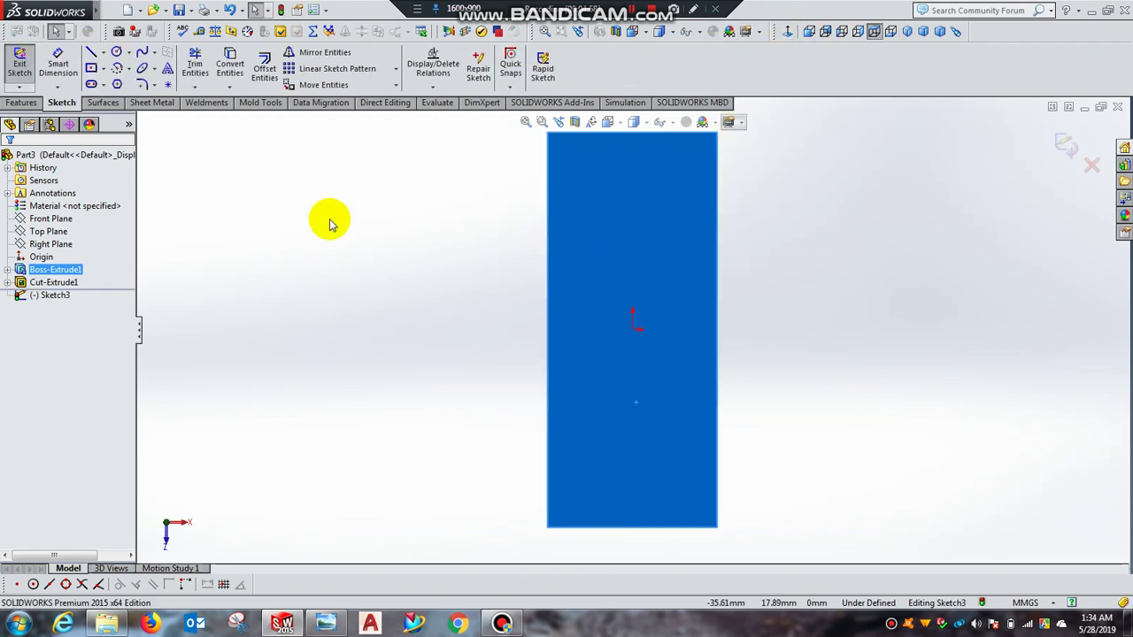
left_click(91, 69)
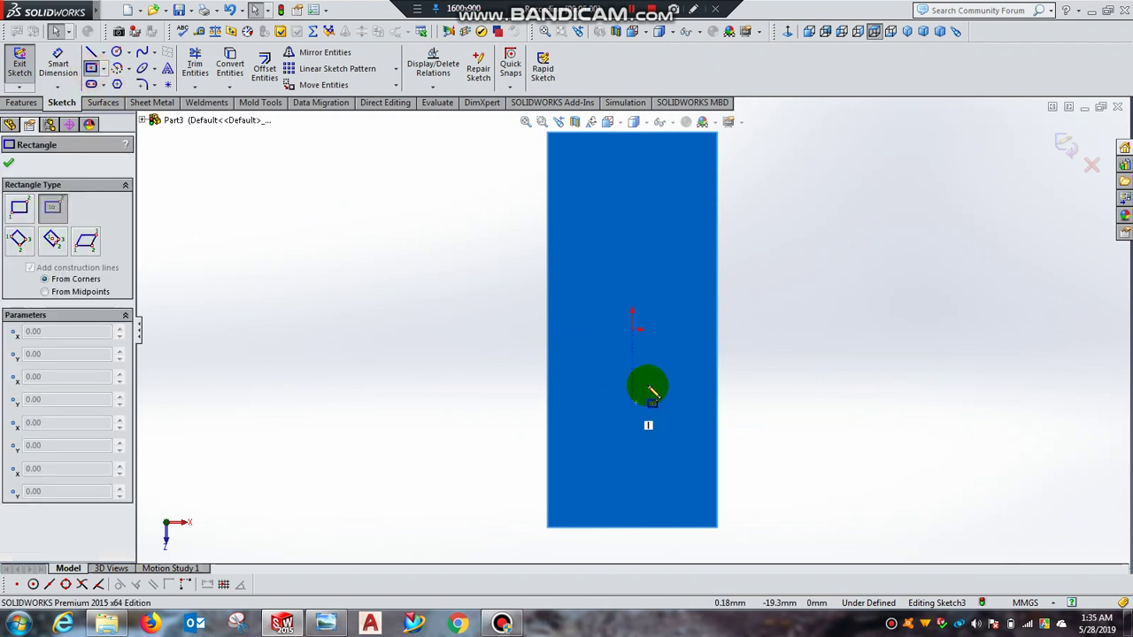
left_click(631, 329)
left_click(717, 311)
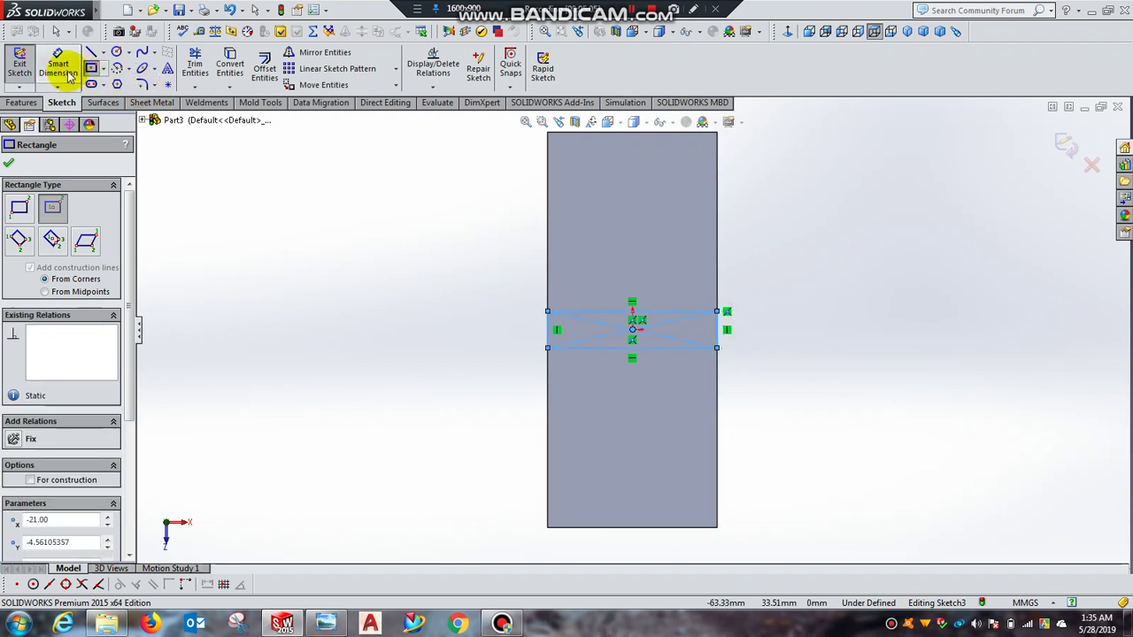
left_click(7, 167)
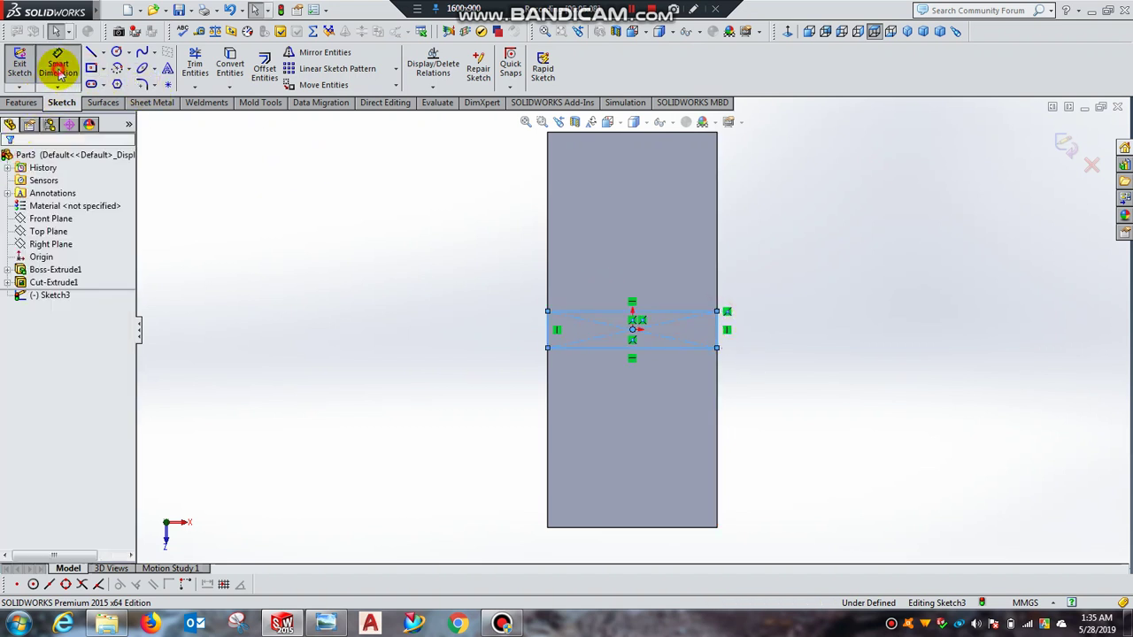
left_click(58, 71)
left_click(549, 335)
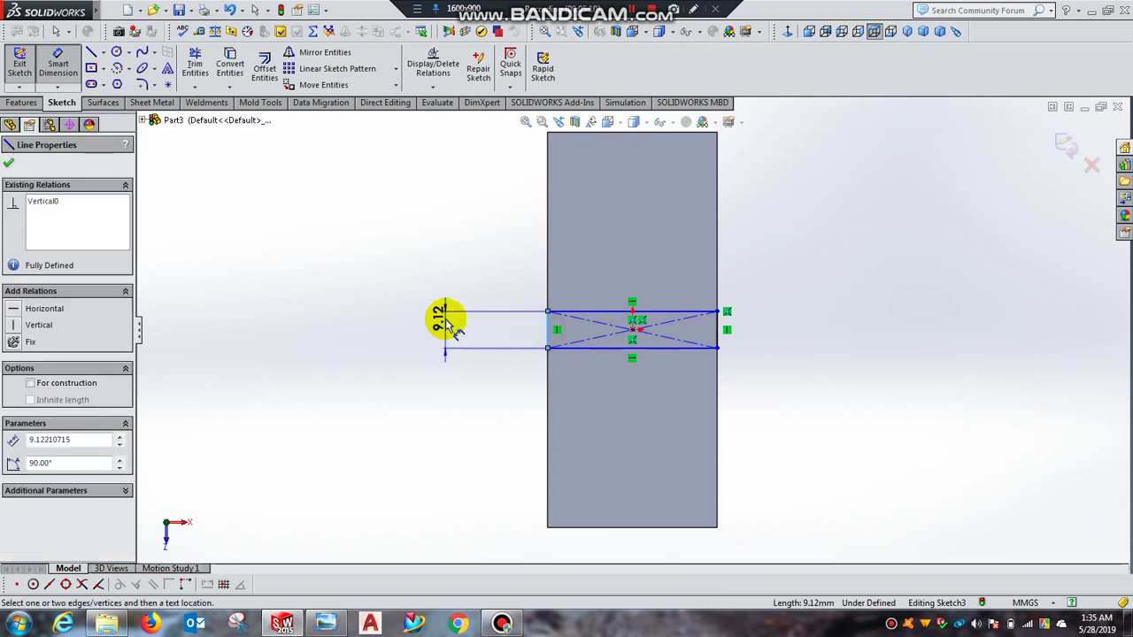
left_click(446, 332)
type("14")
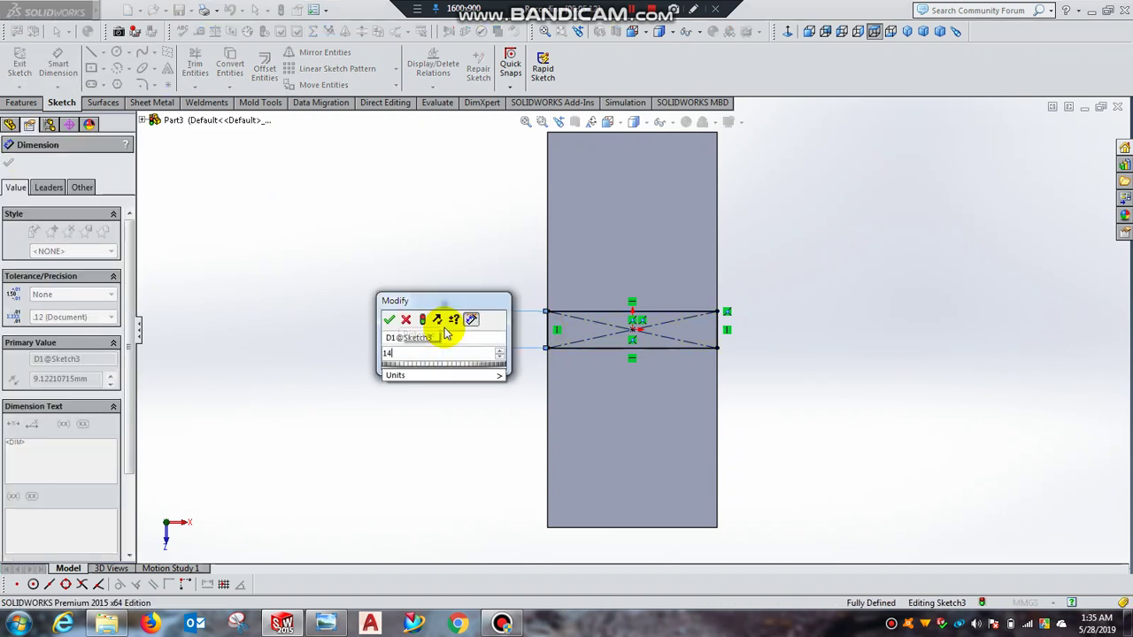
key("Return")
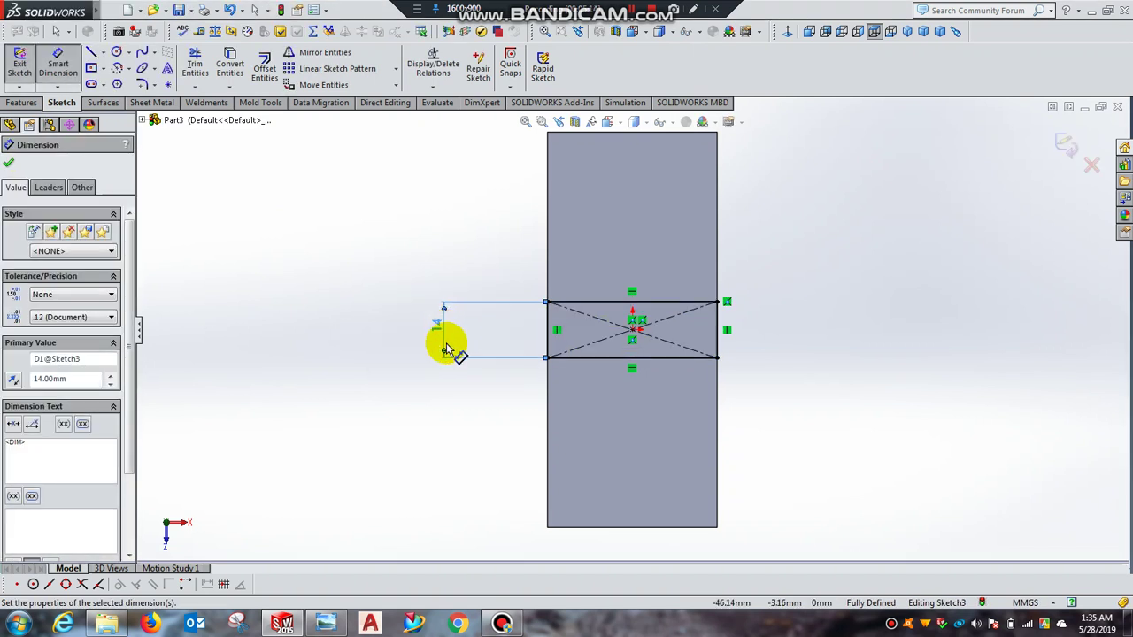
left_click(9, 162)
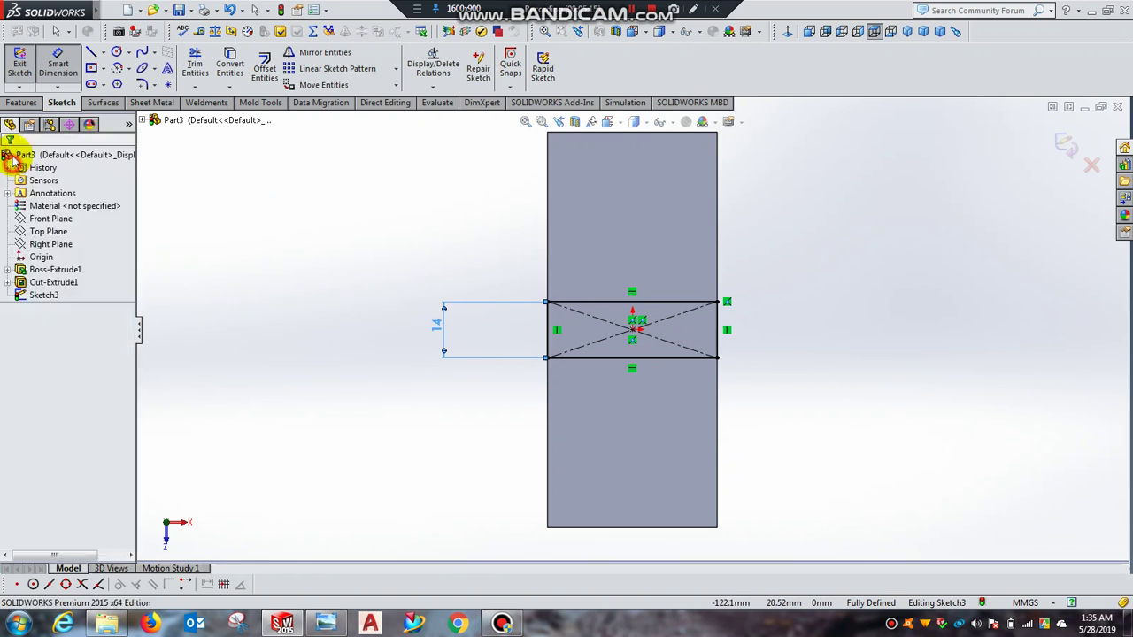
- Extrude the 14 mm strip sketch 21 mm upward as a Blind boss, forming Boss-Extrude2
left_click(25, 82)
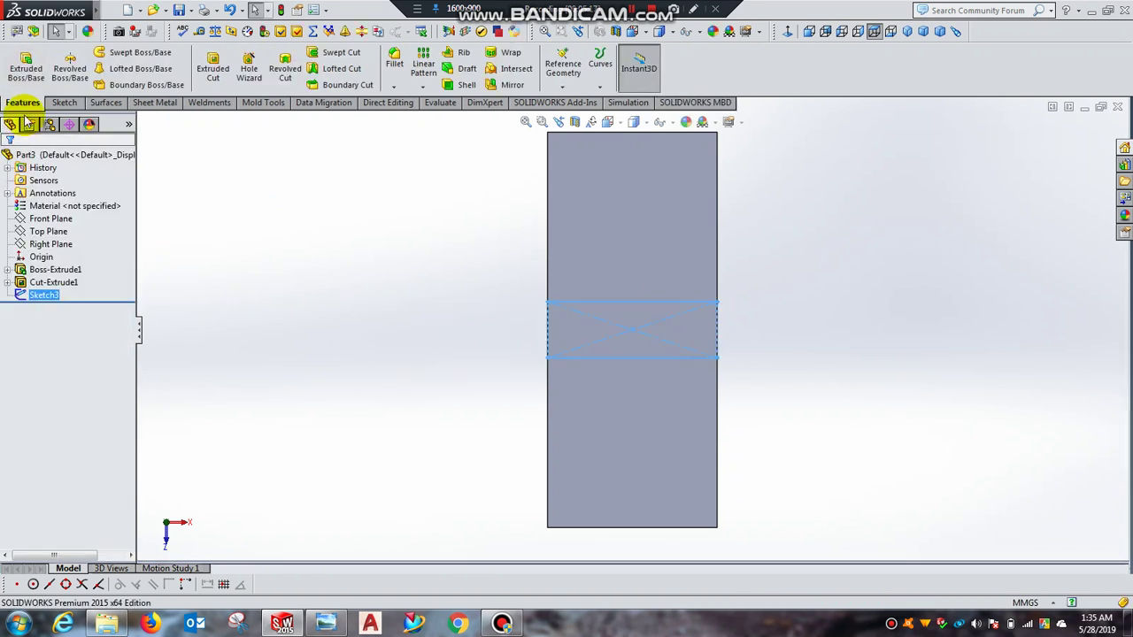
left_click(25, 68)
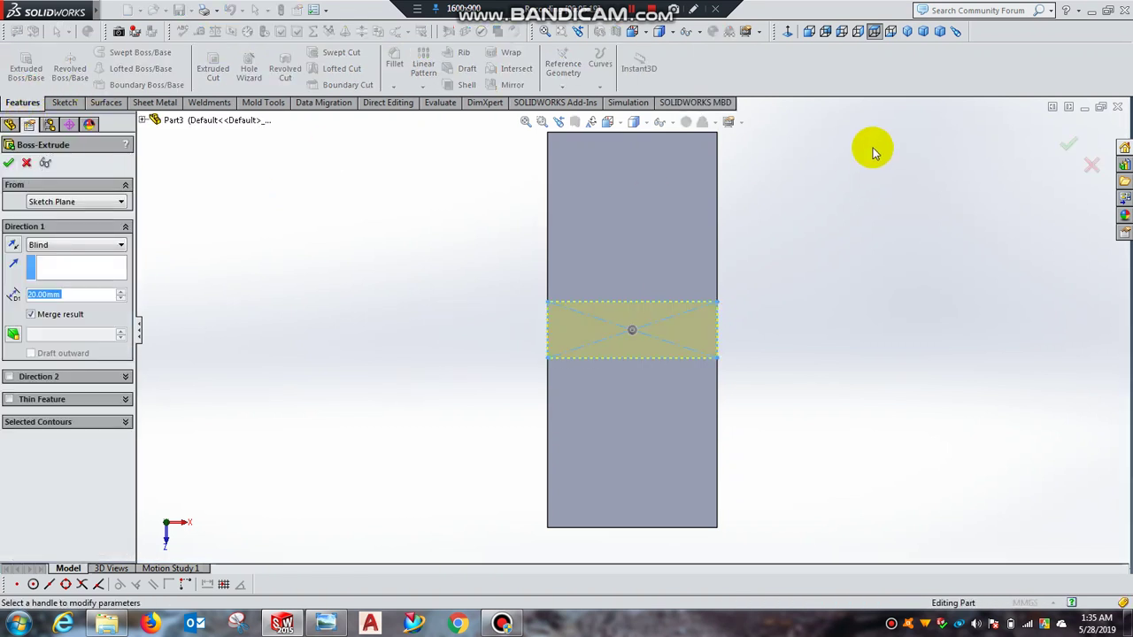
left_click(910, 36)
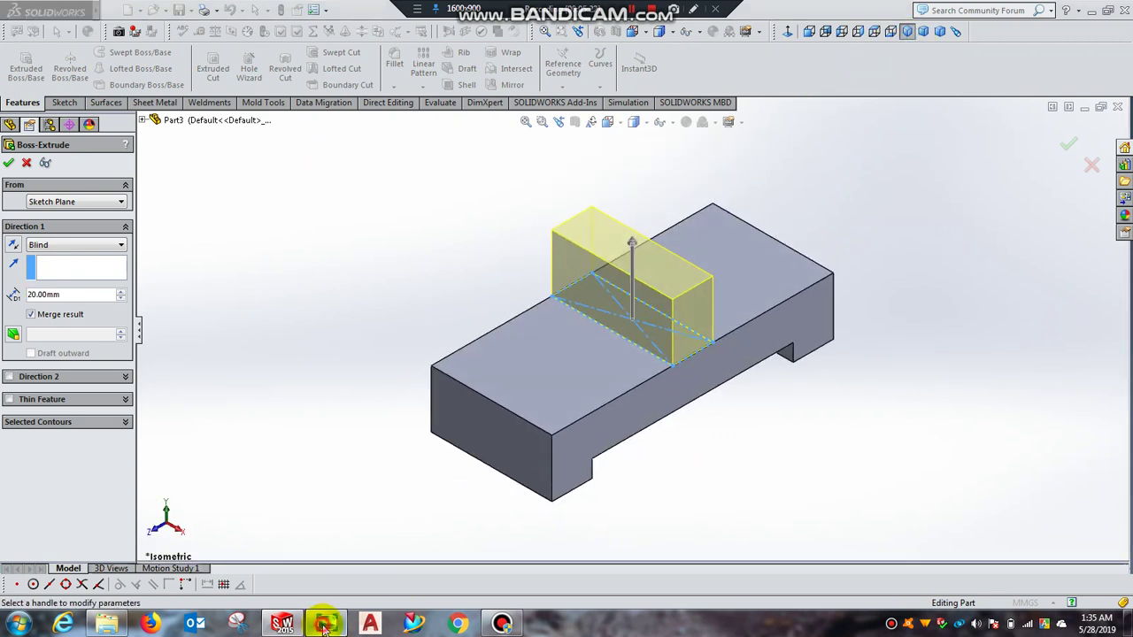
left_click(324, 625)
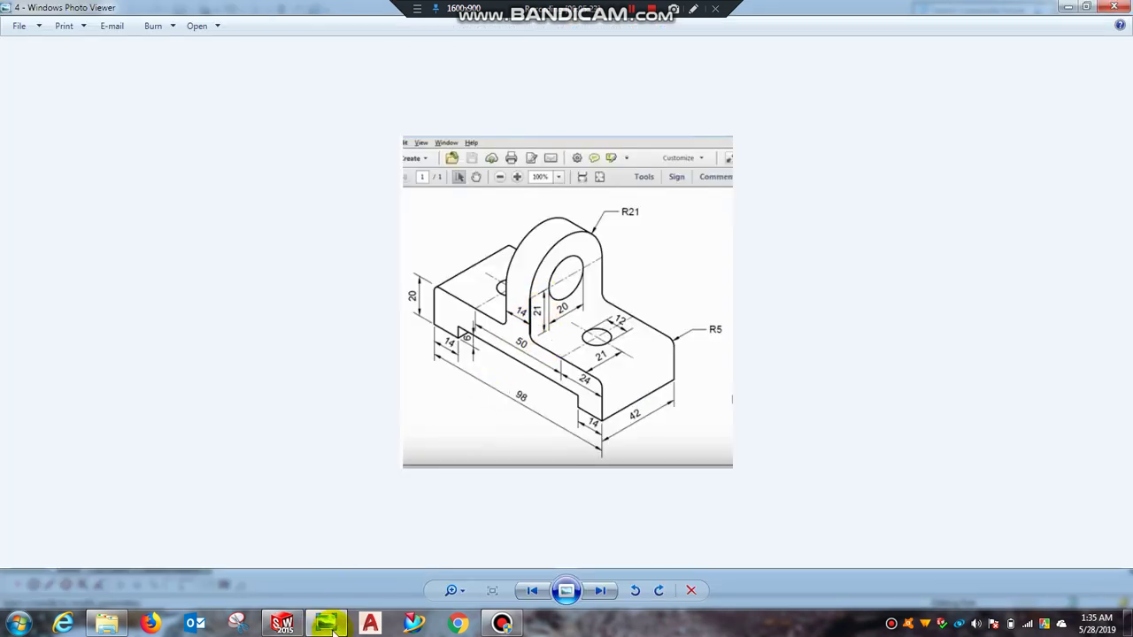
left_click(329, 625)
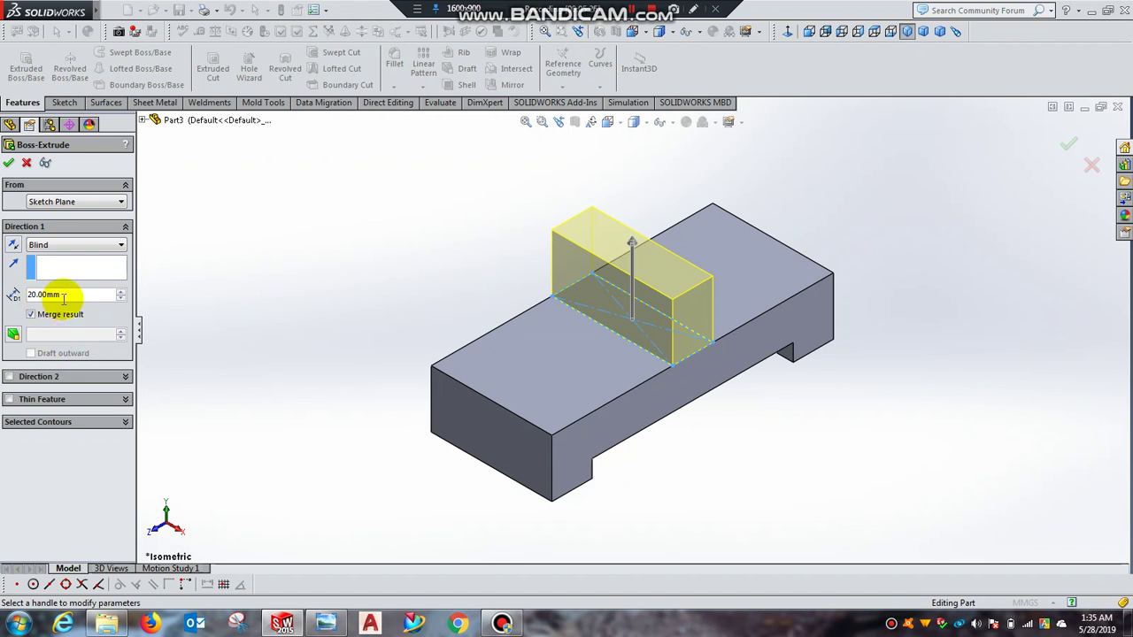
type("21")
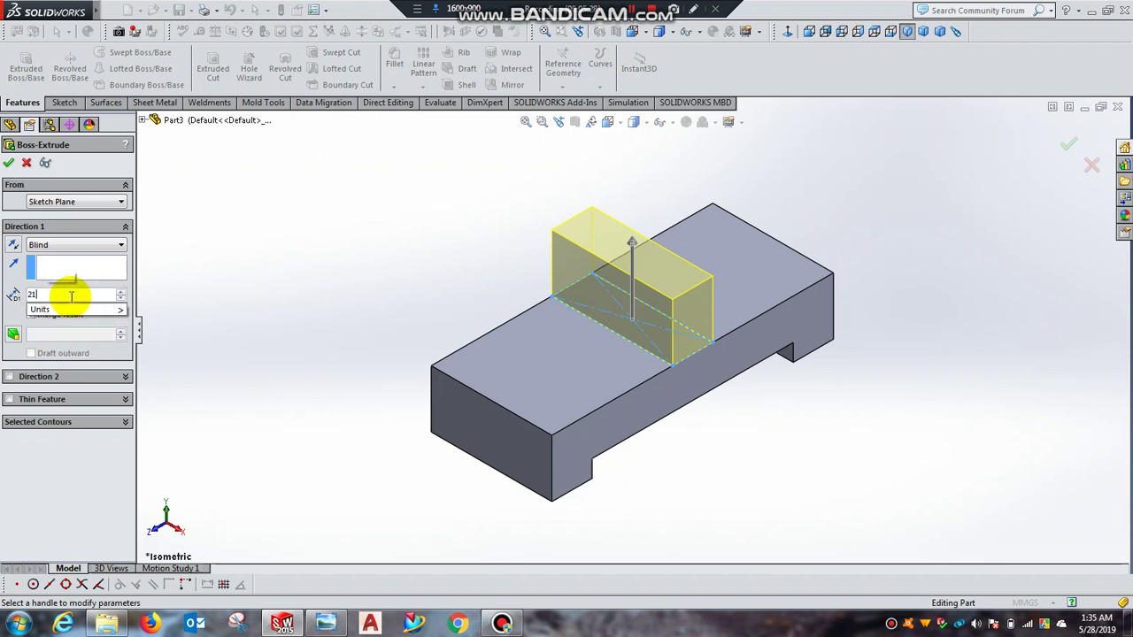
key("Return")
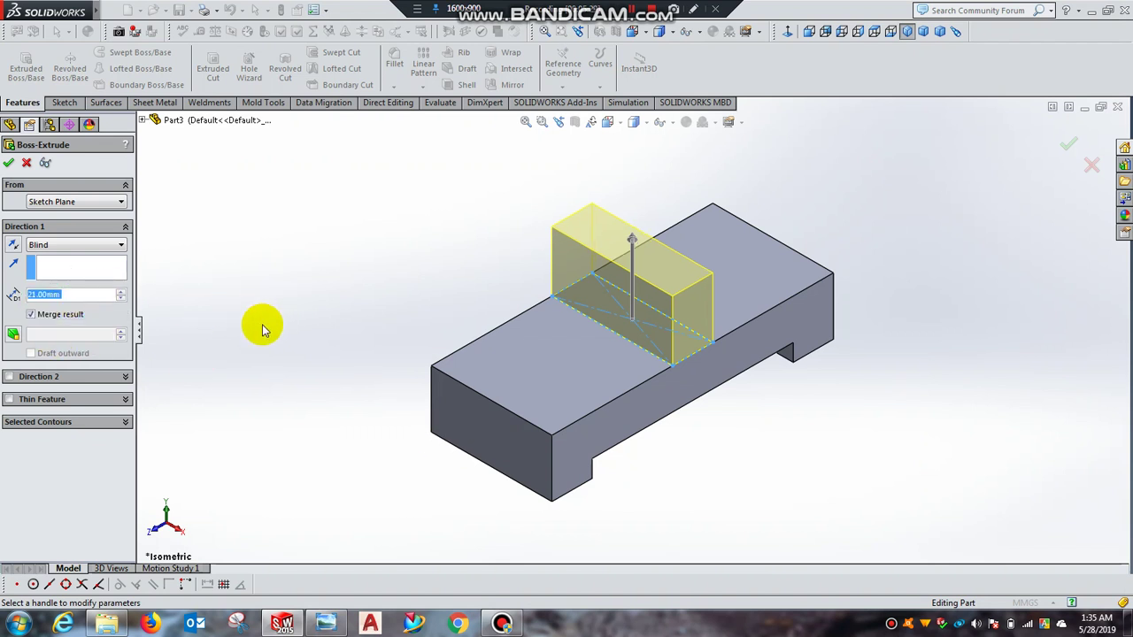
left_click(10, 164)
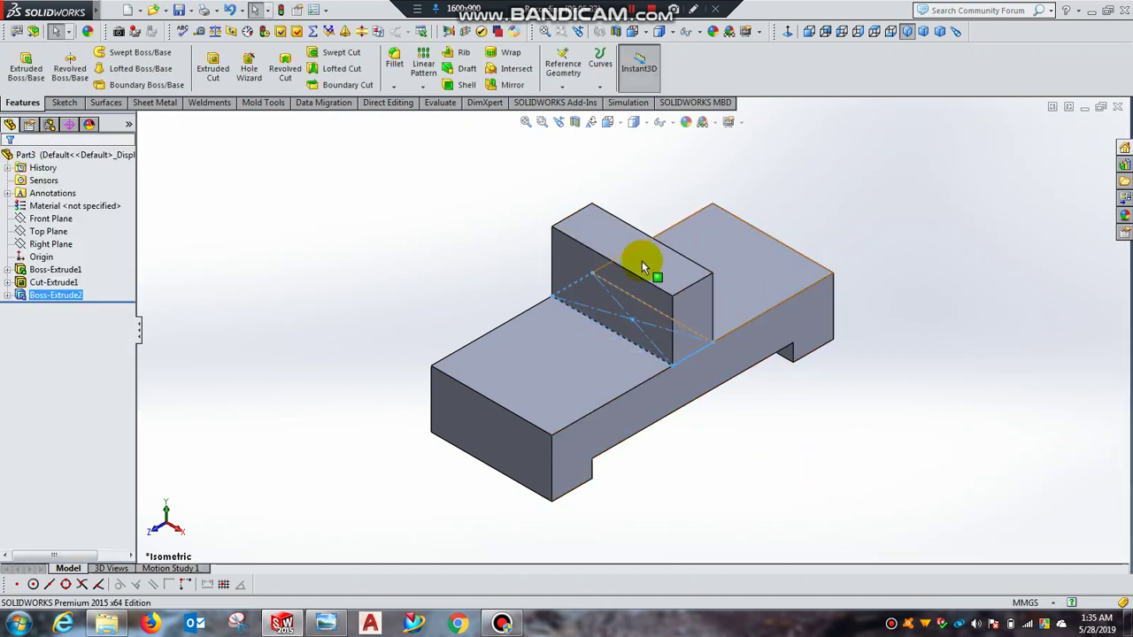
mouse_move(738, 434)
middle_mouse_down()
mouse_move(676, 449)
mouse_move(592, 609)
middle_mouse_up()
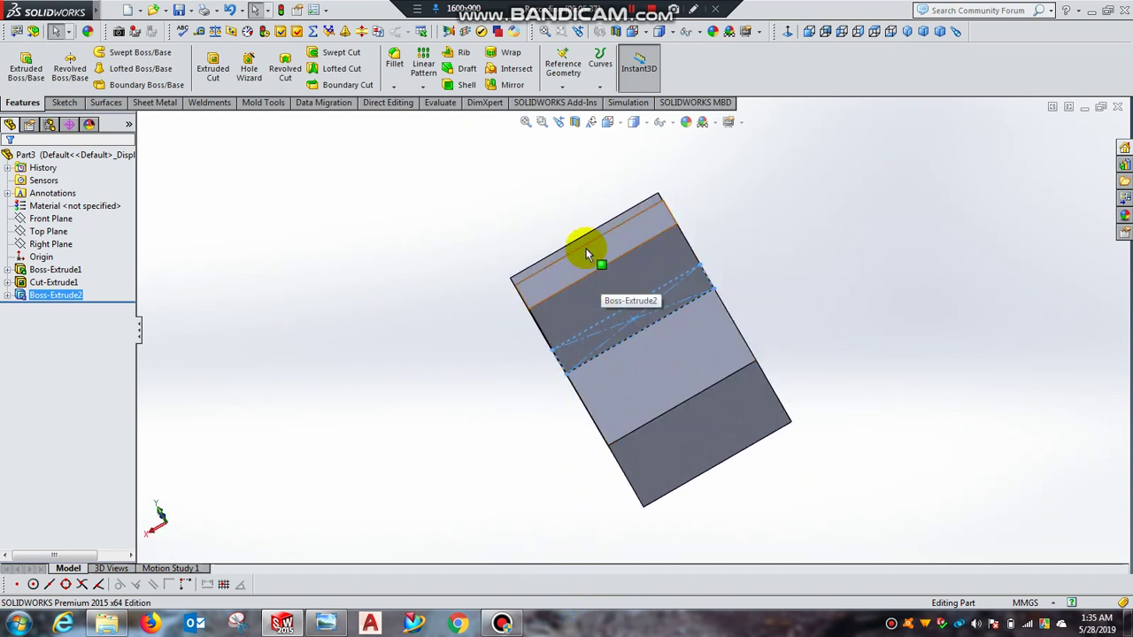
- Start a new sketch on the raised block's face, viewed normal to it
left_click(619, 295)
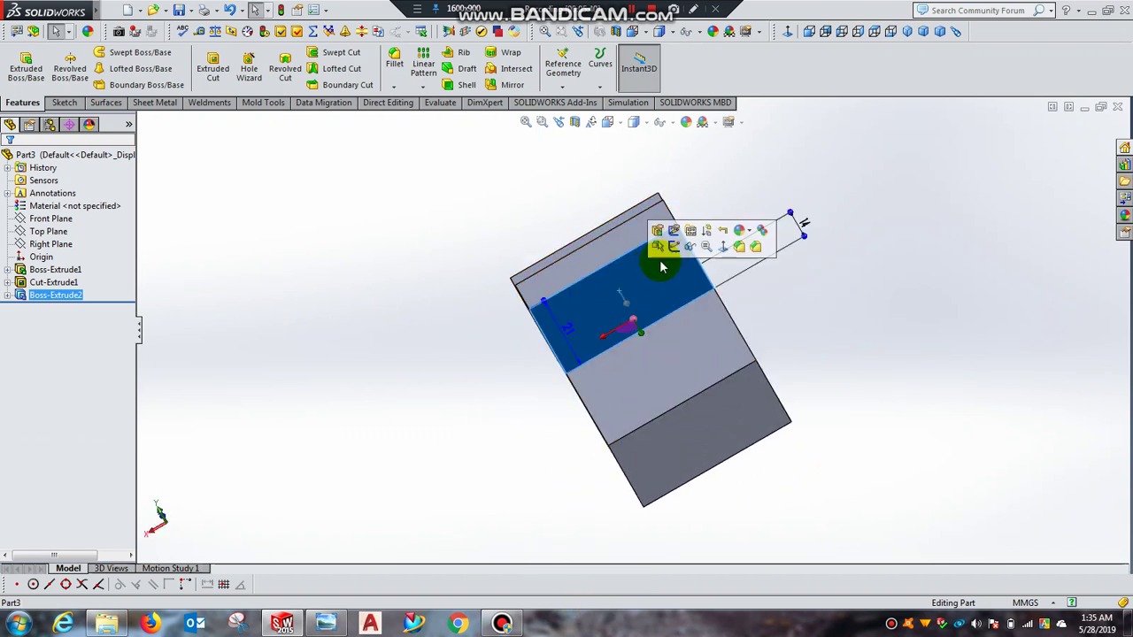
left_click(673, 242)
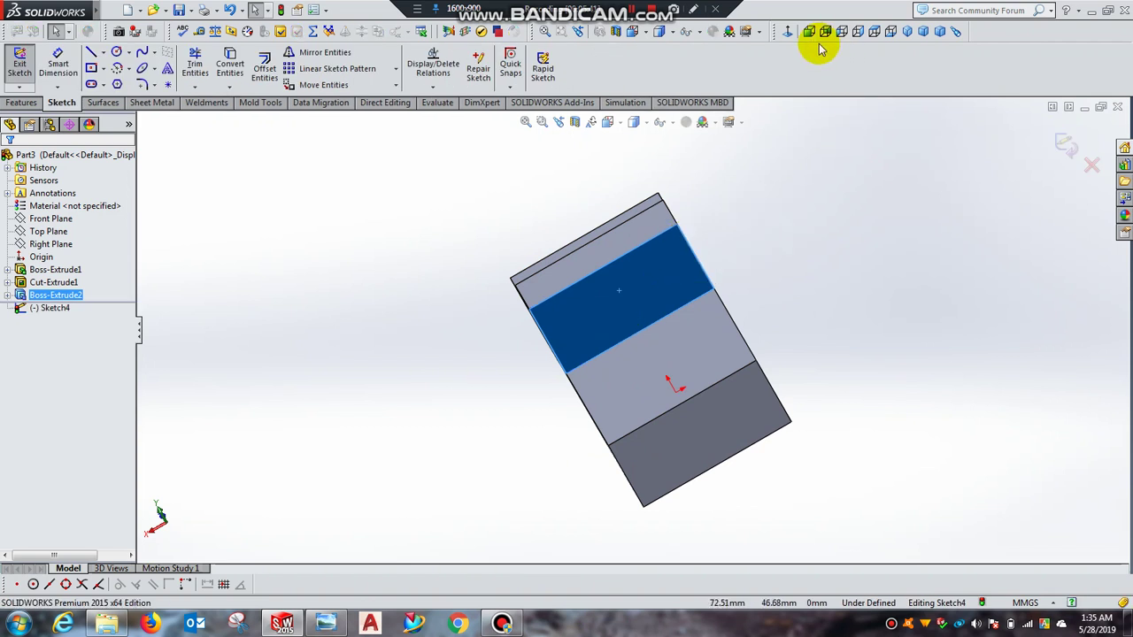
left_click(787, 32)
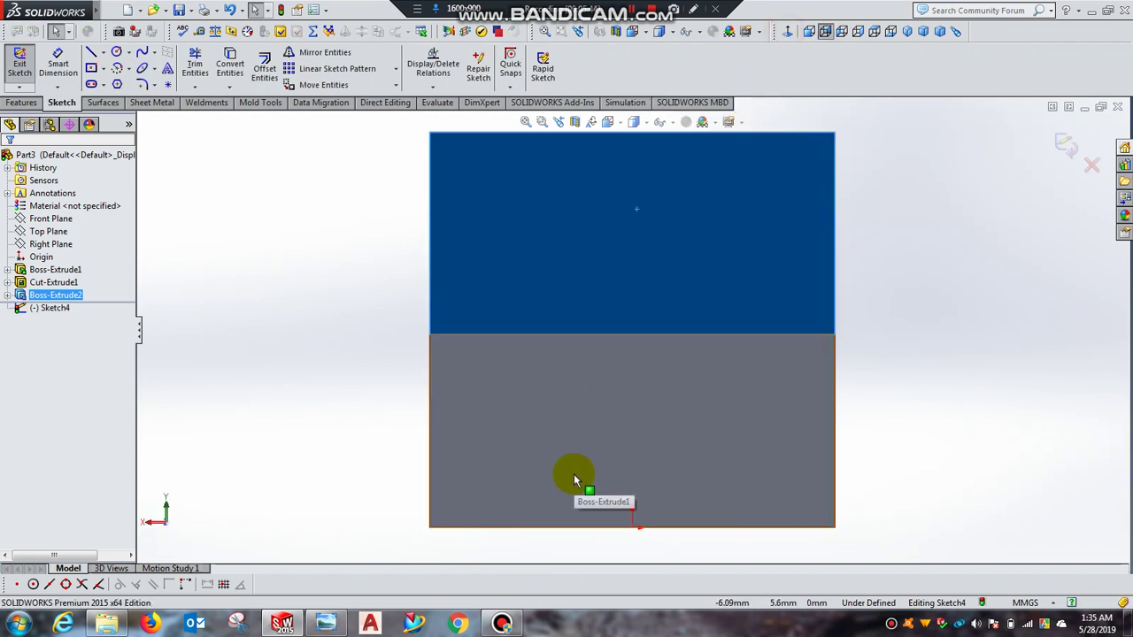
key("f")
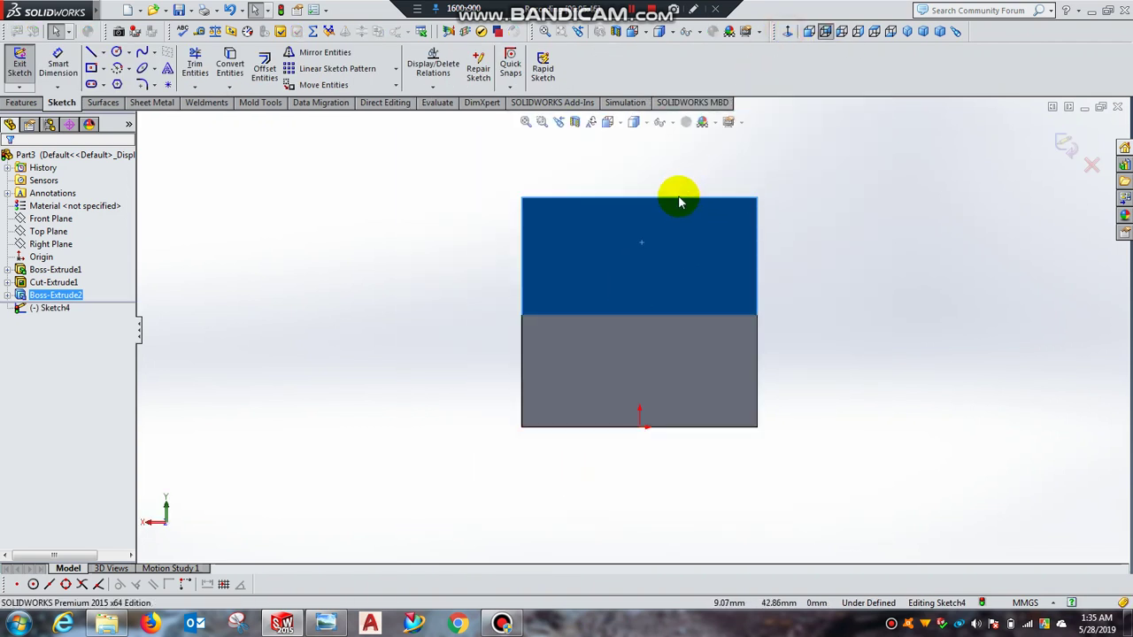
- Draw a radius-21 circle centred on the midpoint of the block's top edge
left_click(116, 53)
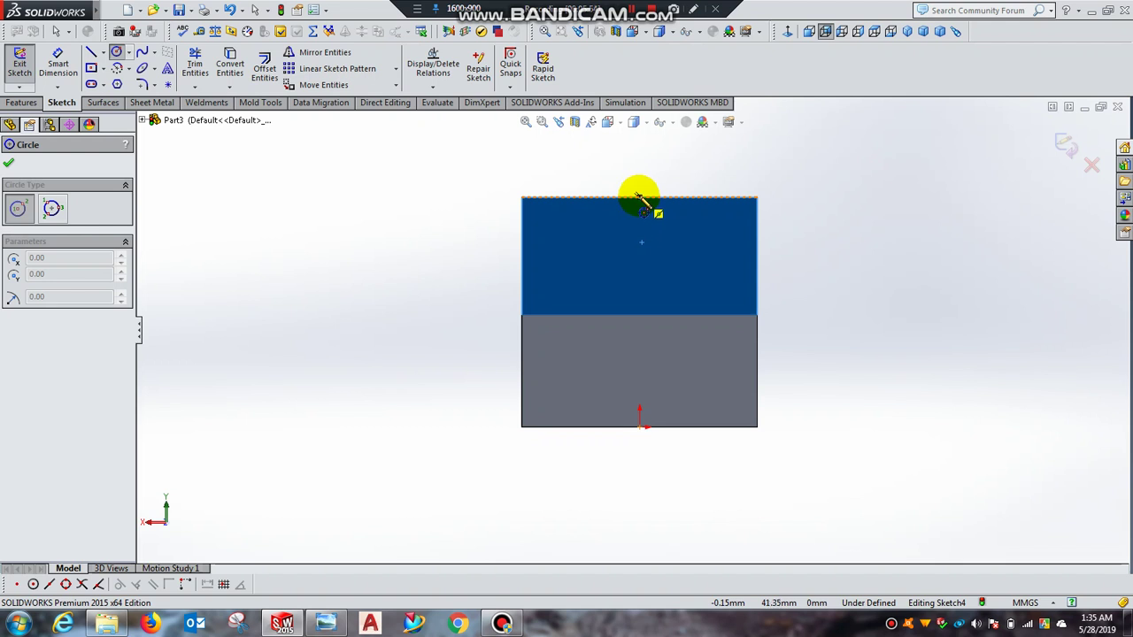
left_click(639, 196)
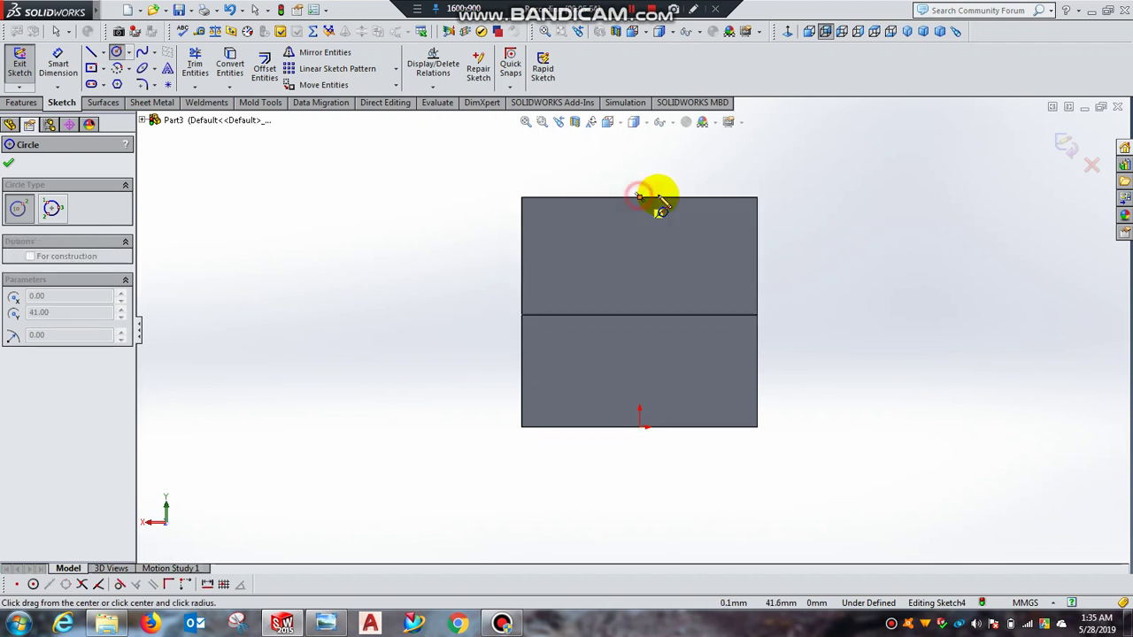
left_click(756, 196)
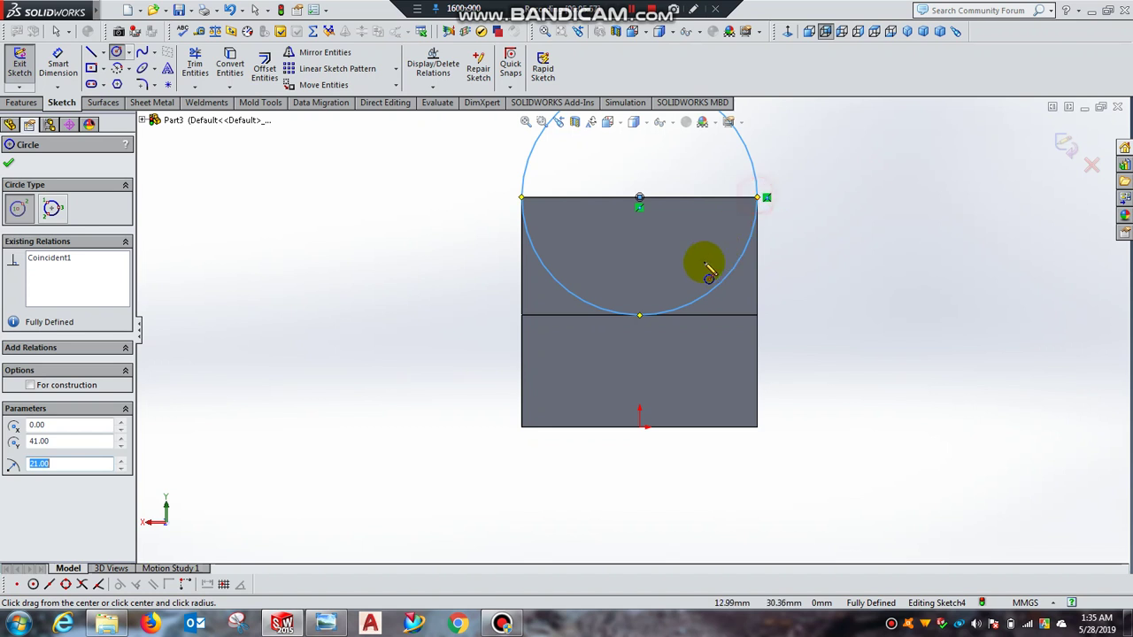
left_click(8, 166)
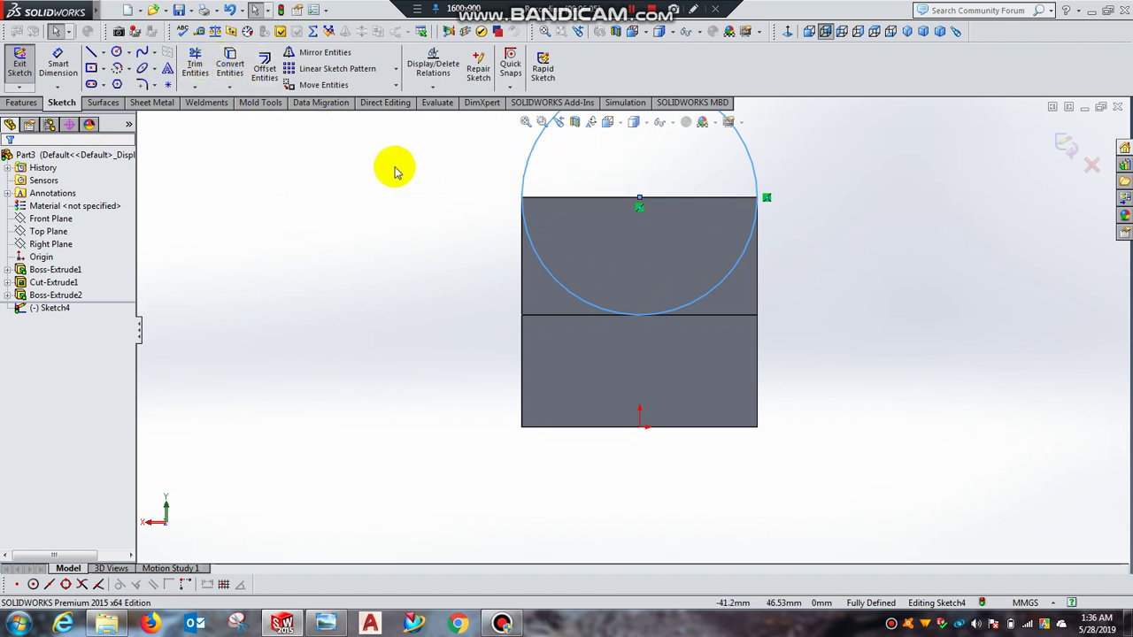
- Convert the block's top edge into the sketch and trim away the circle's lower half
left_click(231, 66)
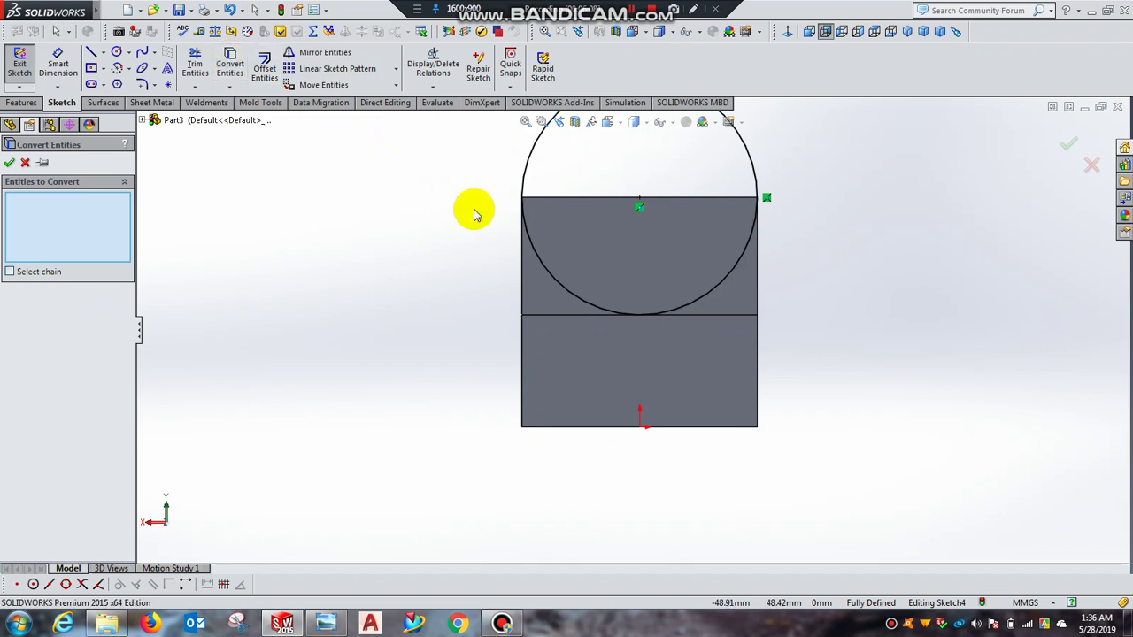
left_click(598, 202)
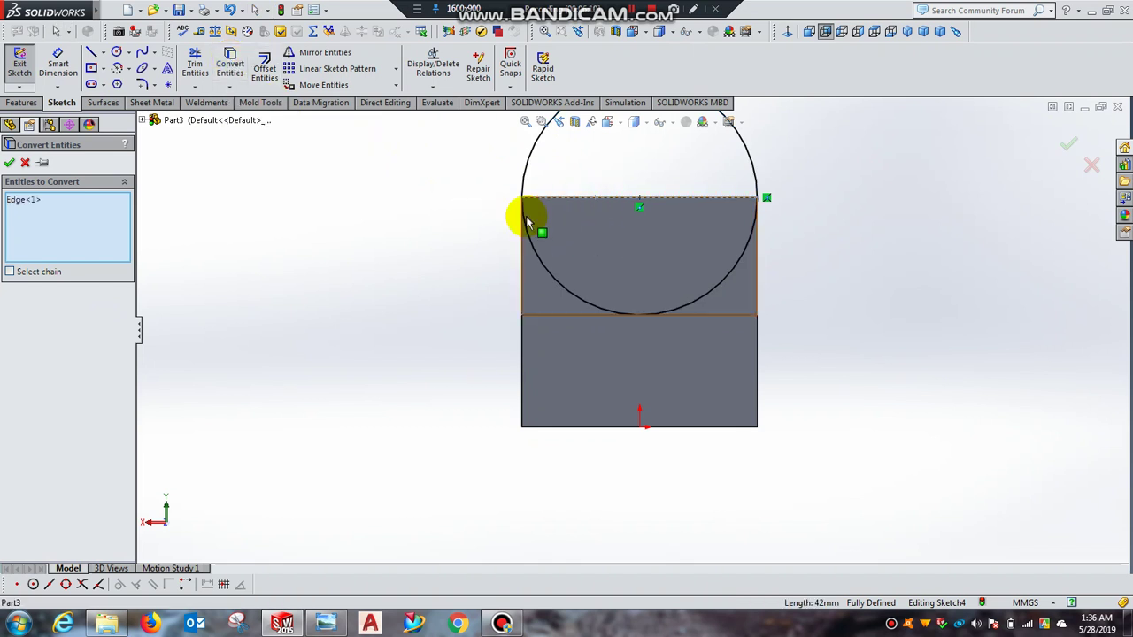
left_click(8, 166)
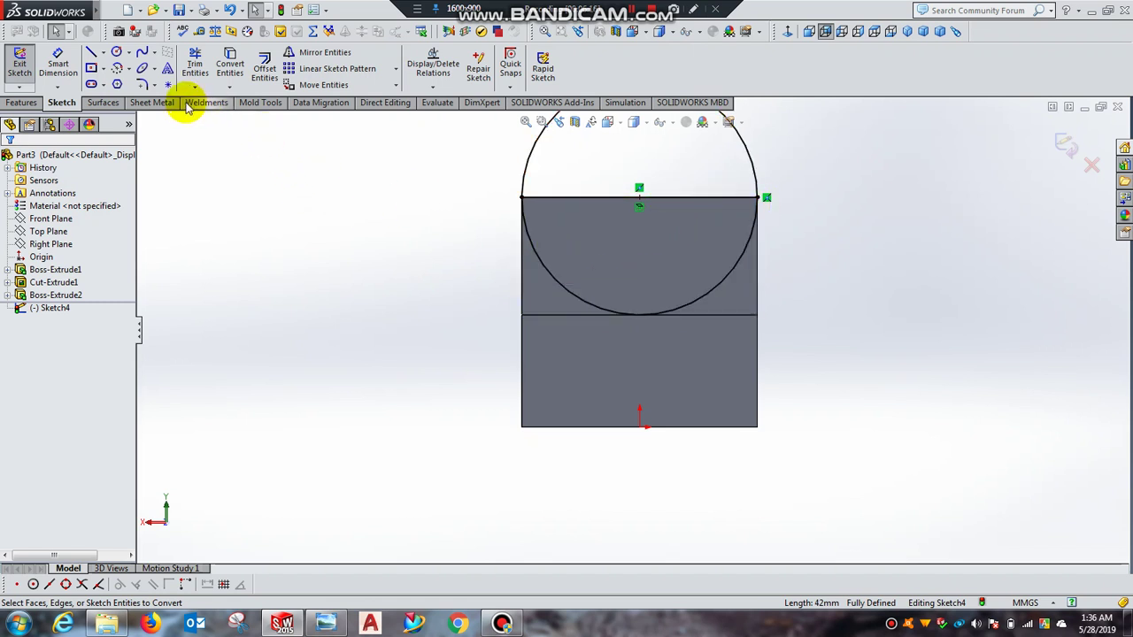
left_click(197, 62)
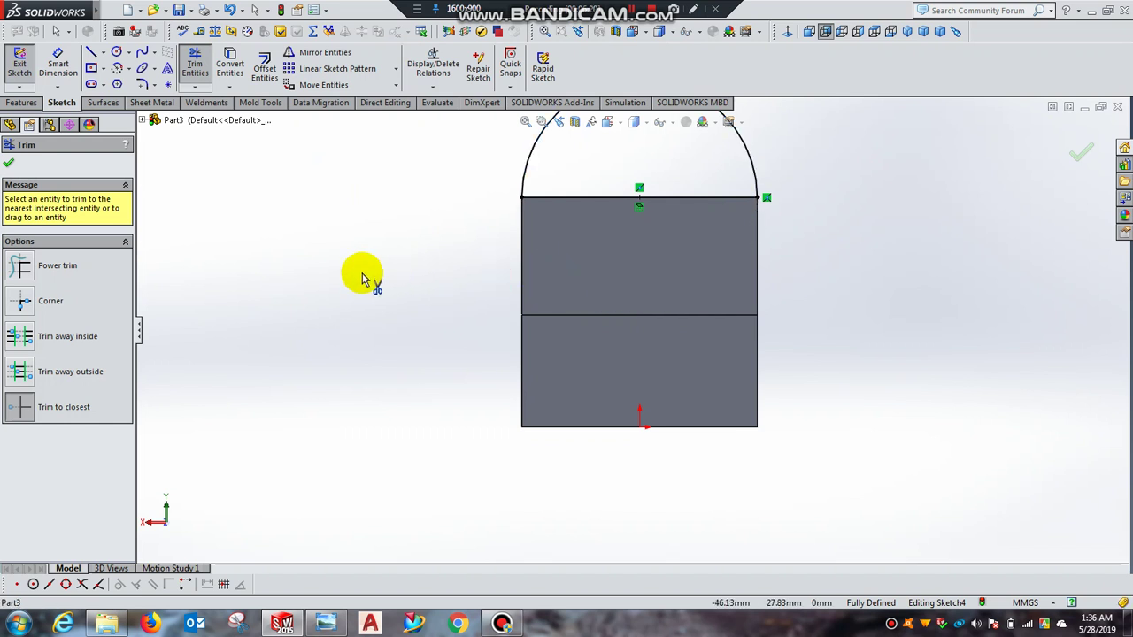
left_click(7, 166)
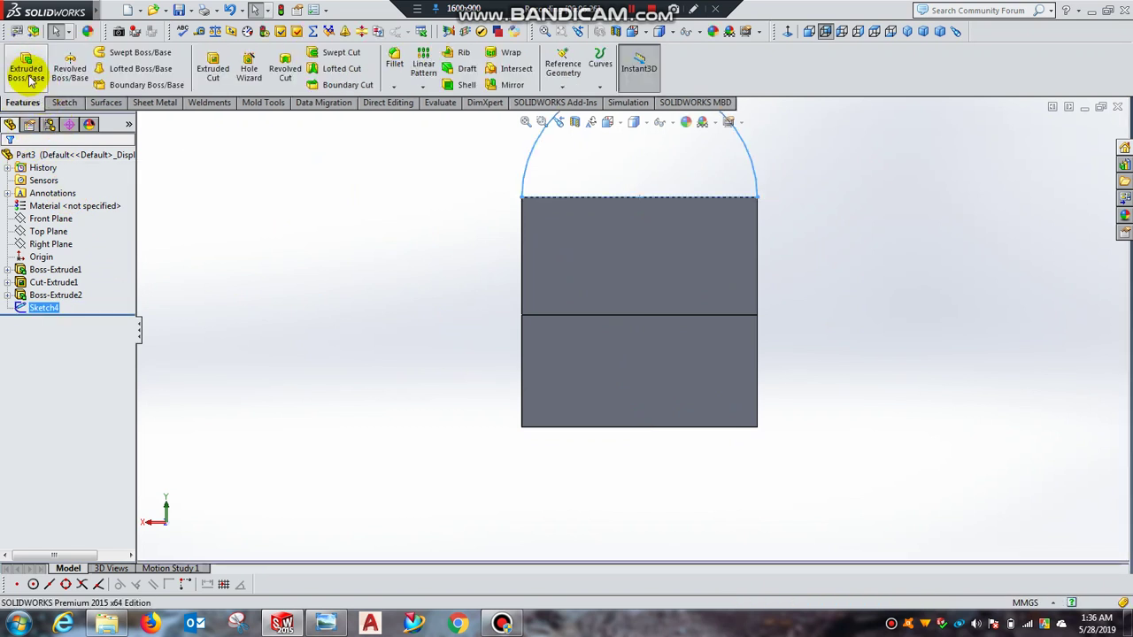
- Extrude the arch sketch 14 mm in the reversed direction back over the block as Boss-Extrude3
left_click(26, 69)
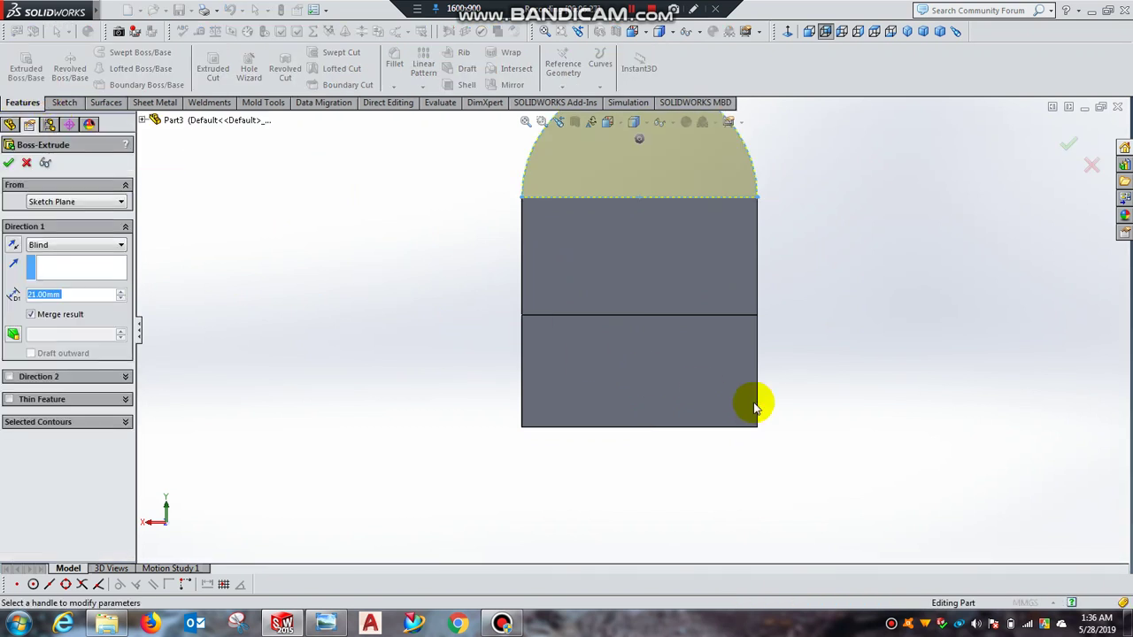
left_click(904, 37)
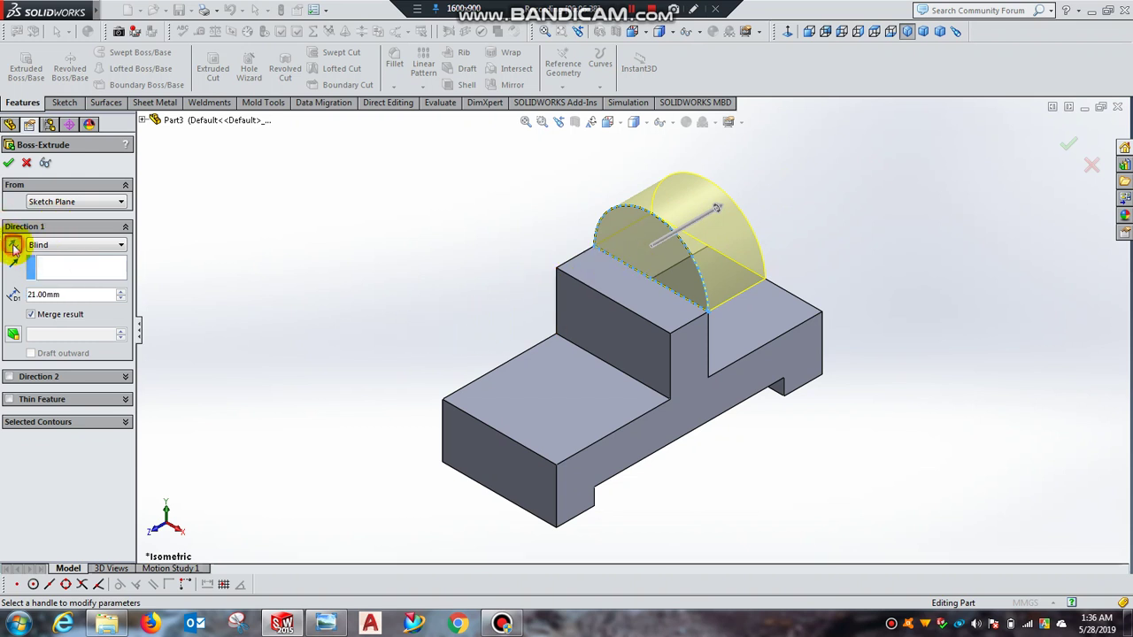
left_click(14, 246)
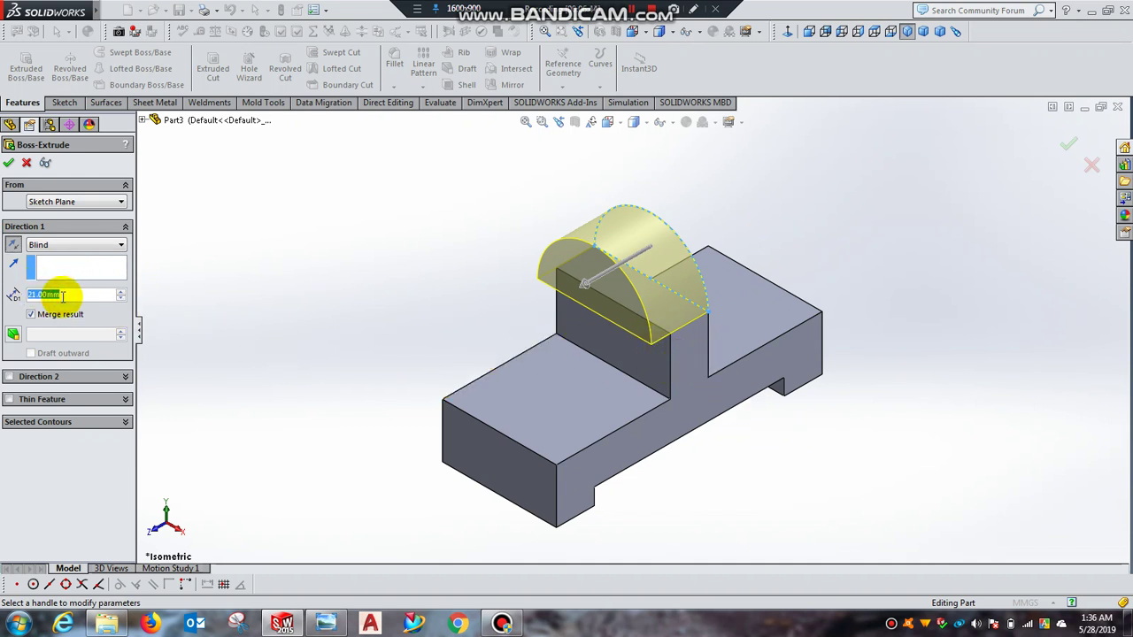
type("14")
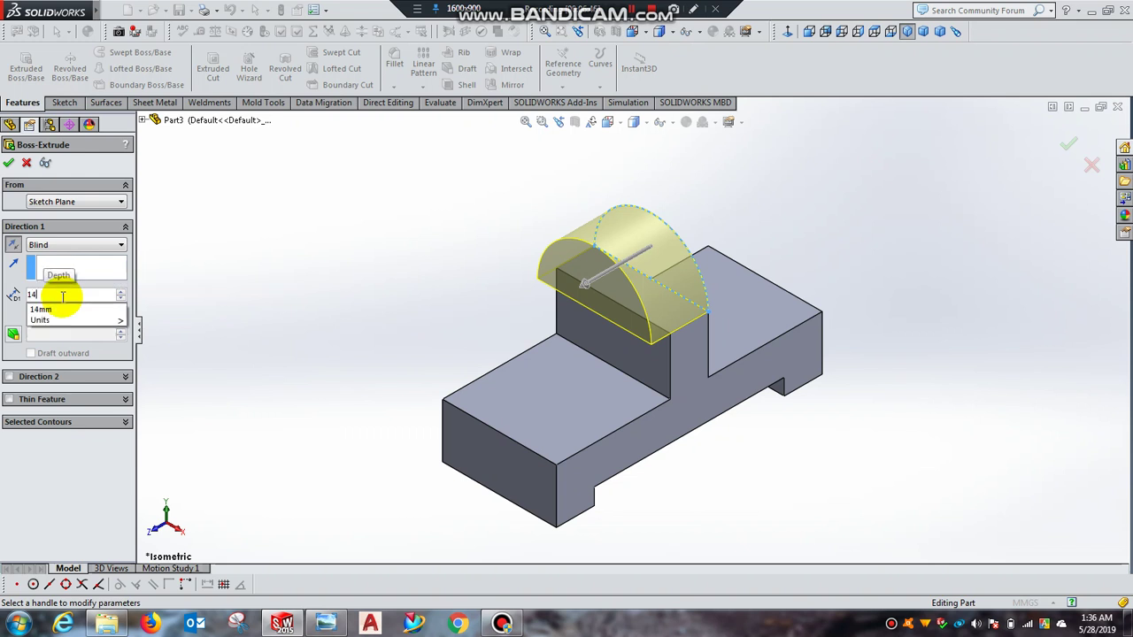
key("Return")
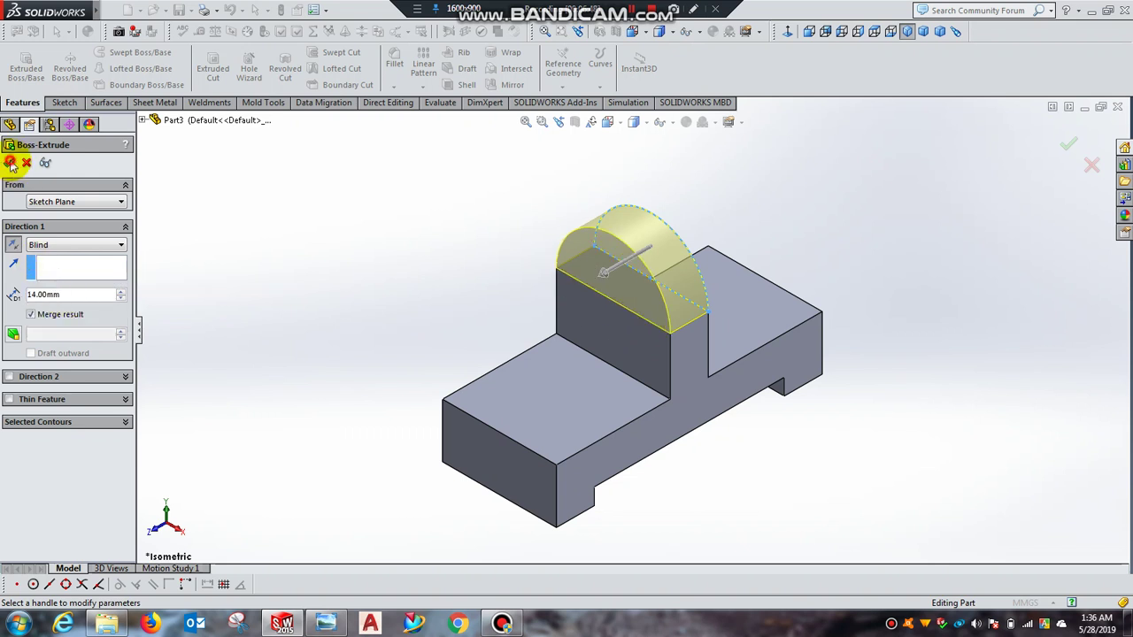
left_click(10, 164)
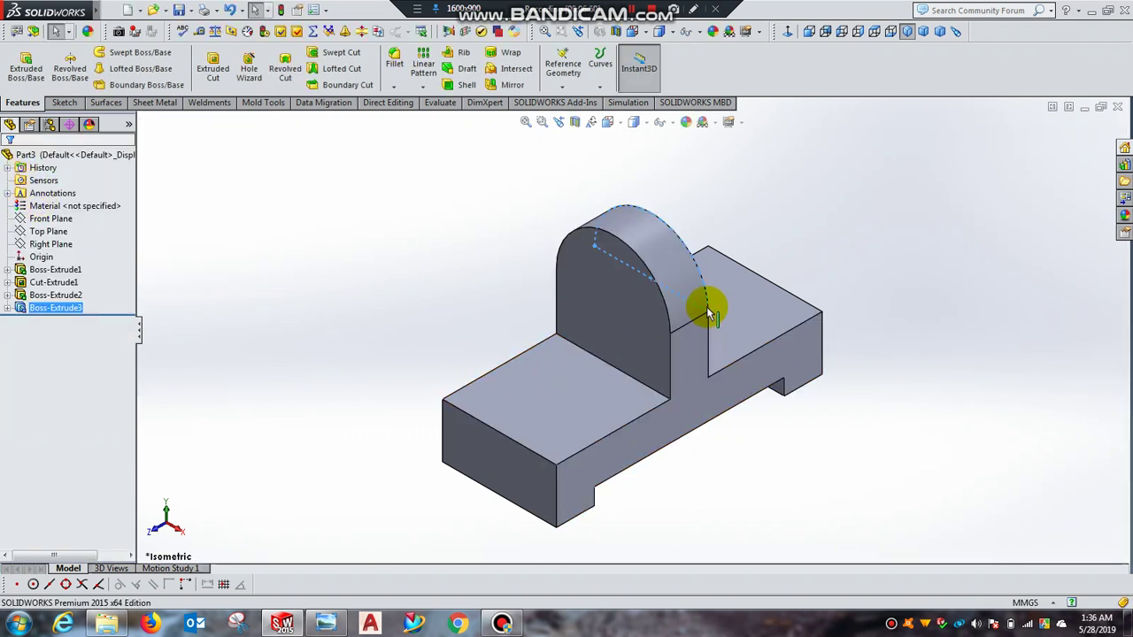
left_click(323, 624)
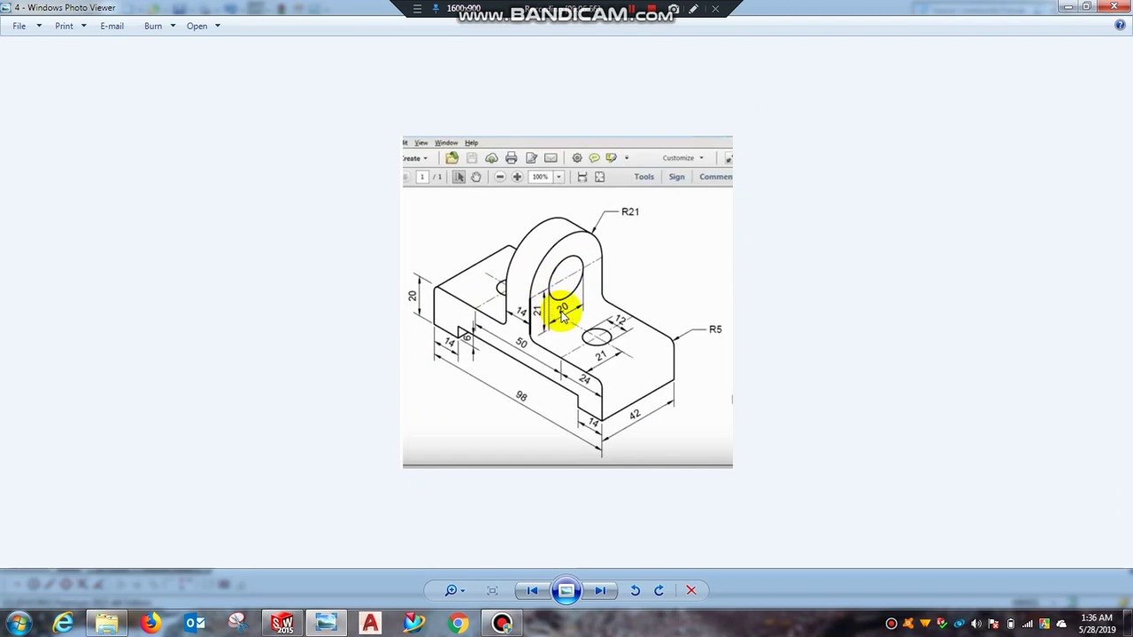
- Start a new sketch on the rounded lug's front face, viewed normal to it
left_click(338, 629)
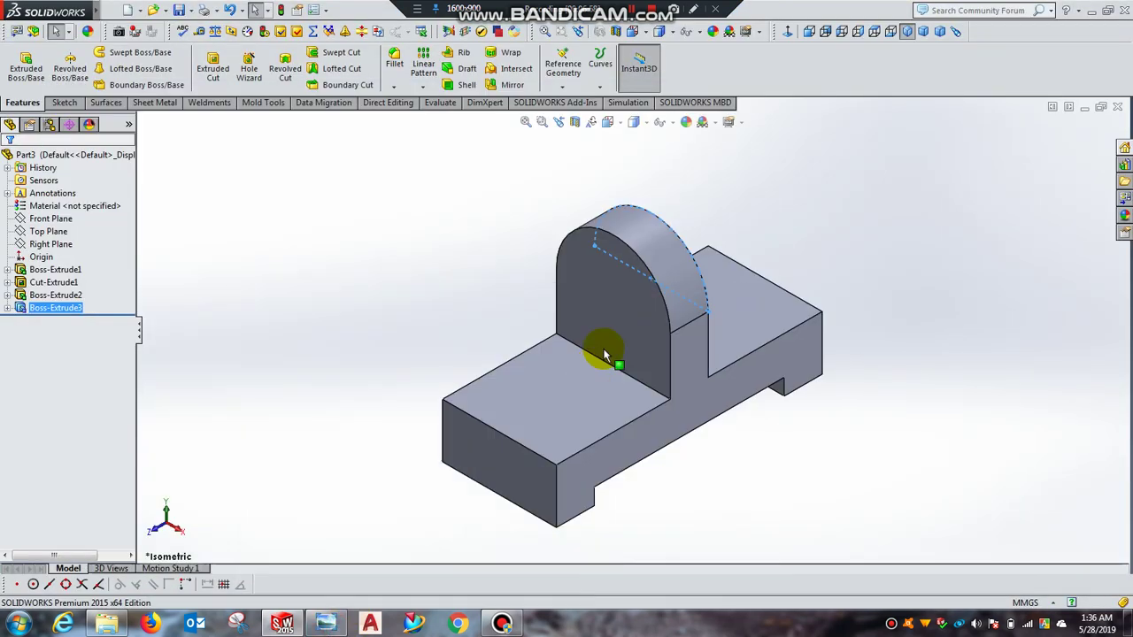
left_click(625, 310)
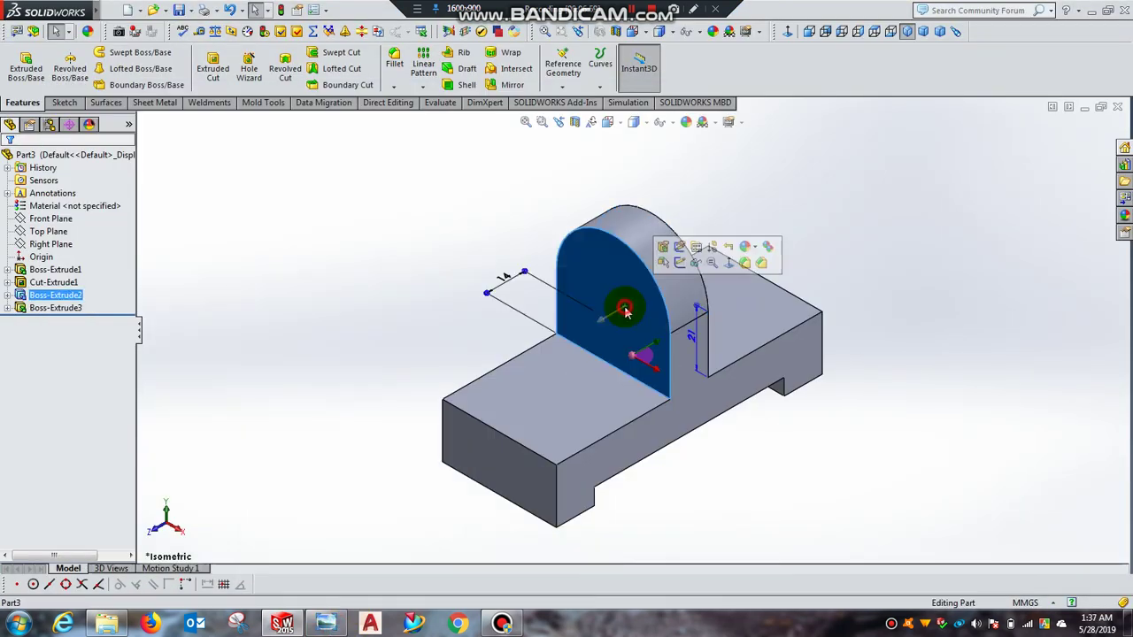
left_click(681, 264)
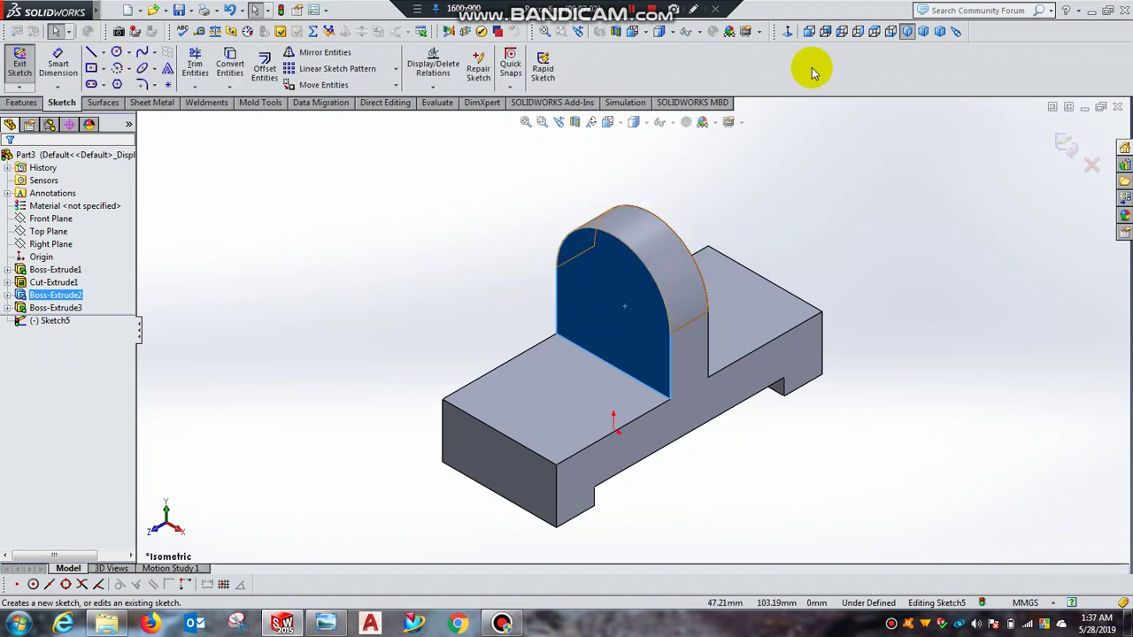
left_click(791, 33)
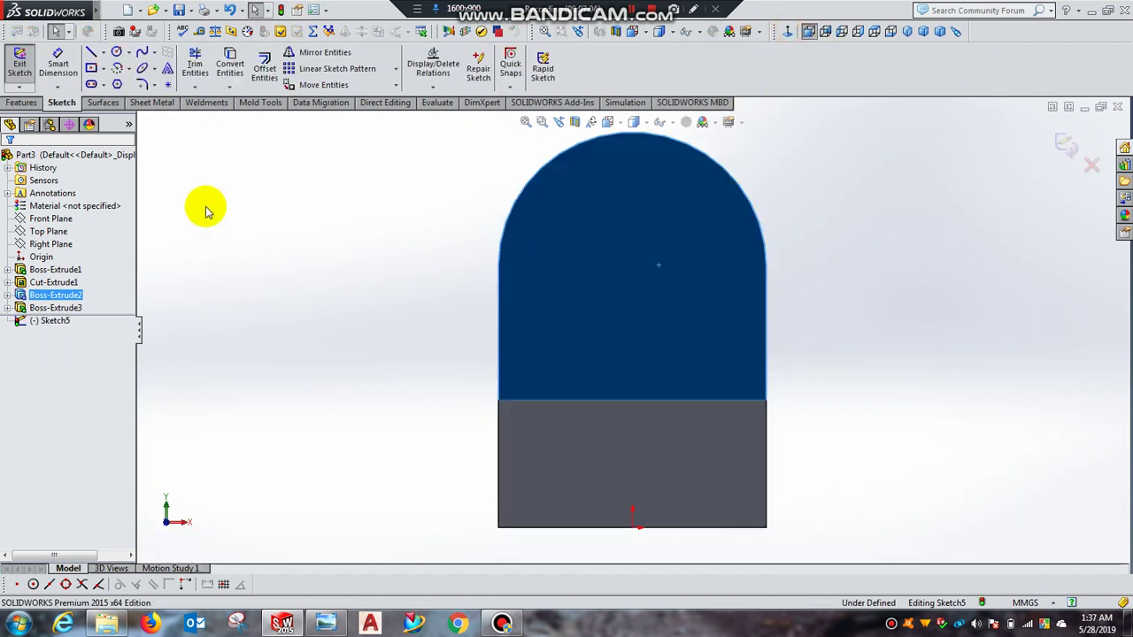
- Draw a circle at the arch centre and dimension its diameter to 20 mm
left_click(118, 55)
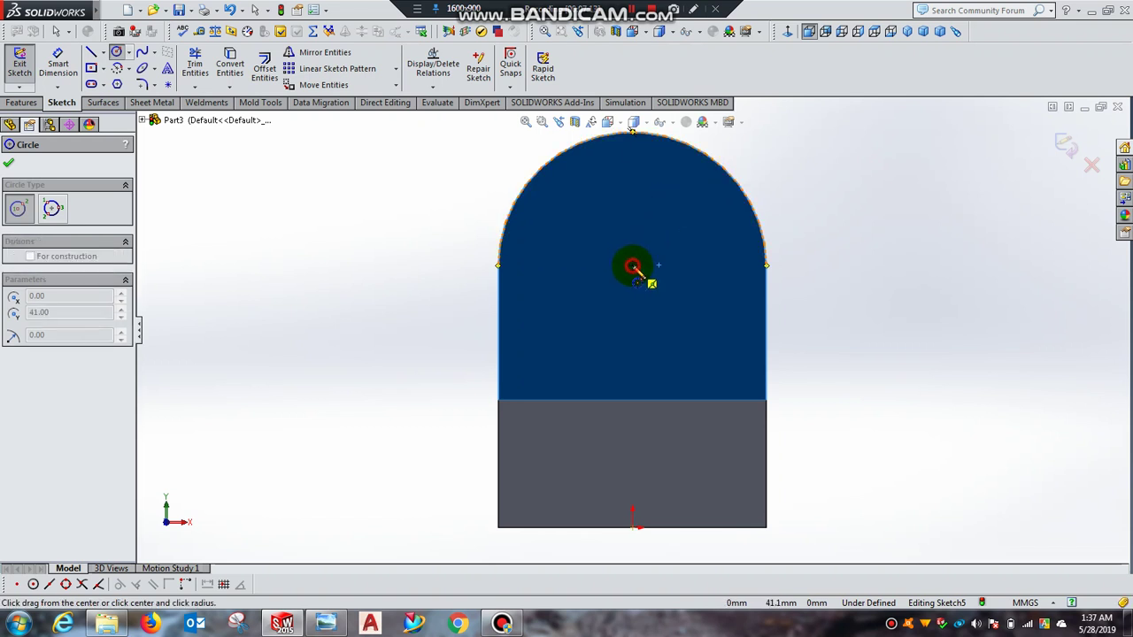
left_click_drag(632, 265, 697, 246)
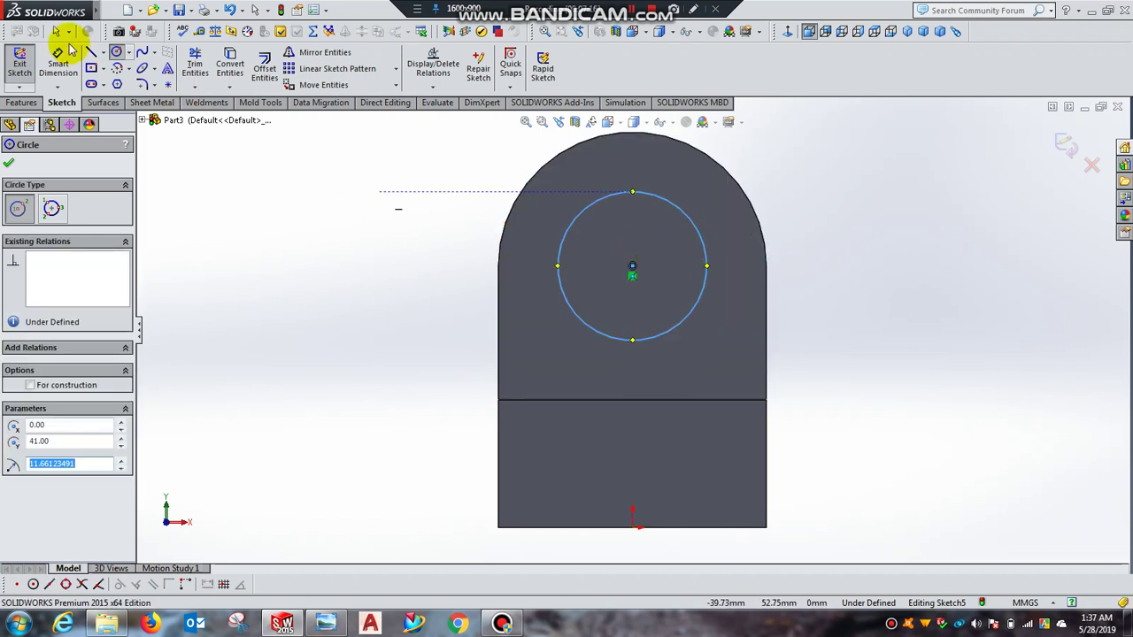
left_click(58, 62)
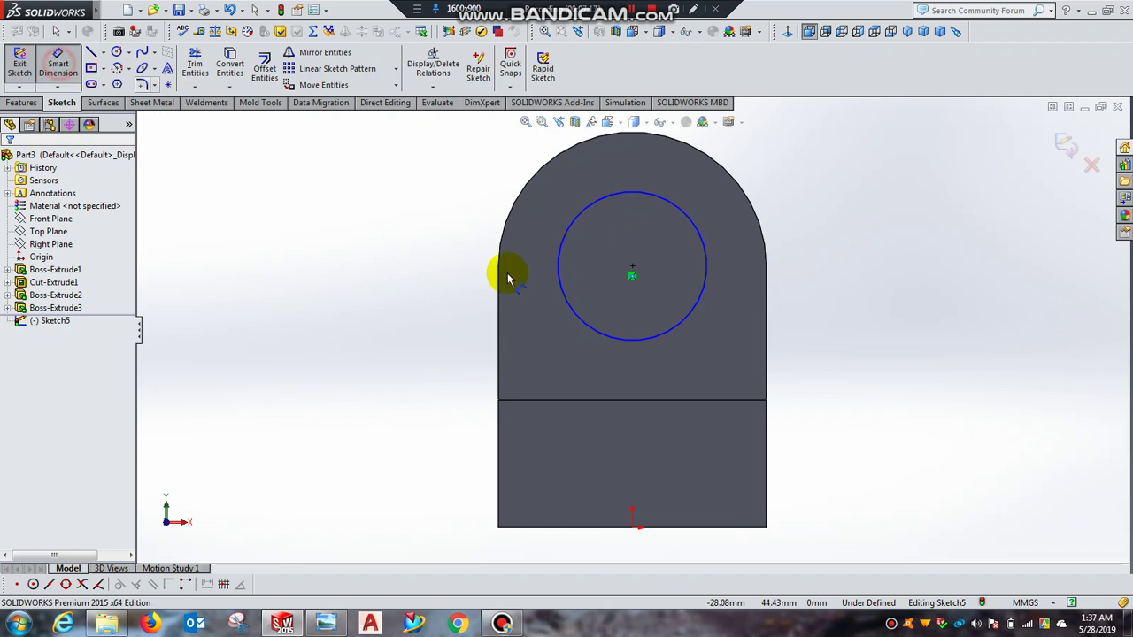
left_click(558, 284)
left_click(407, 292)
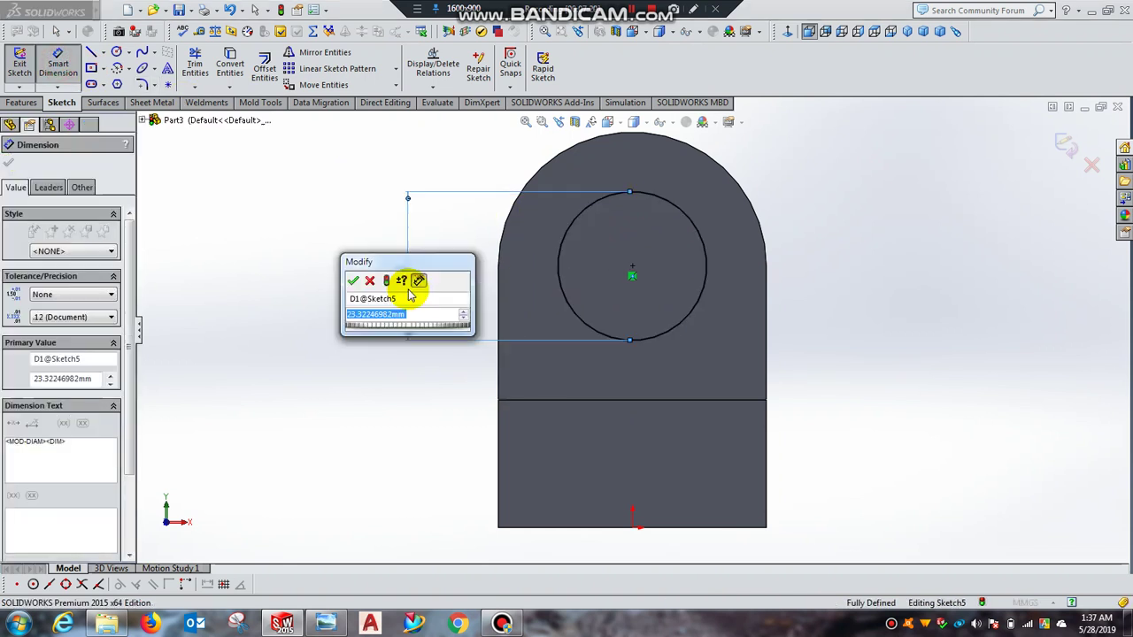
type("20")
key("Return")
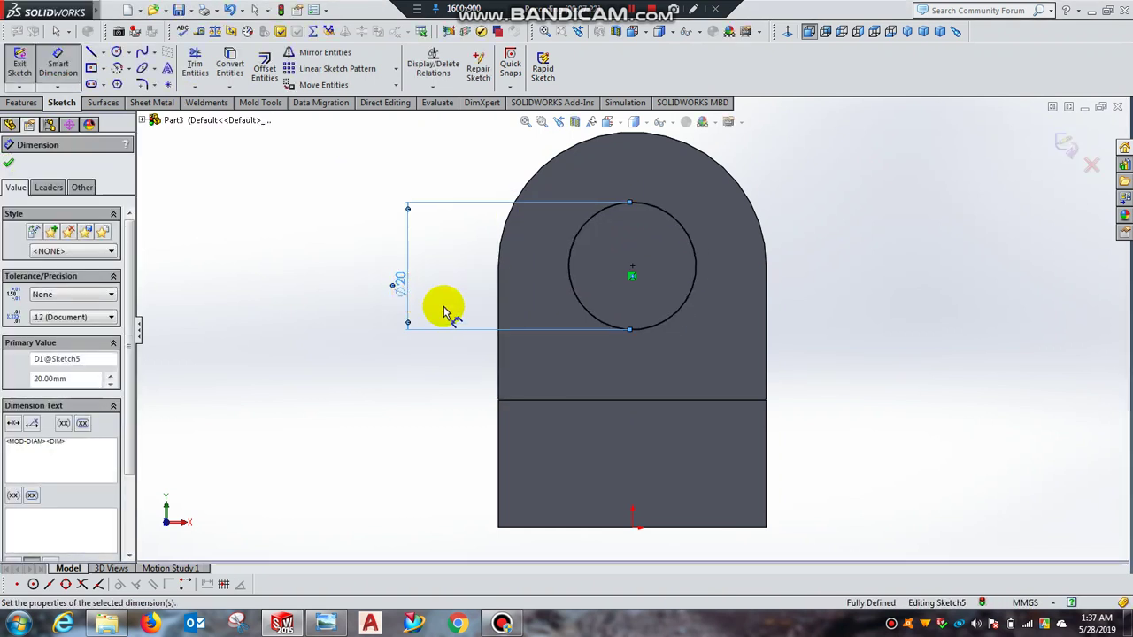
left_click(11, 164)
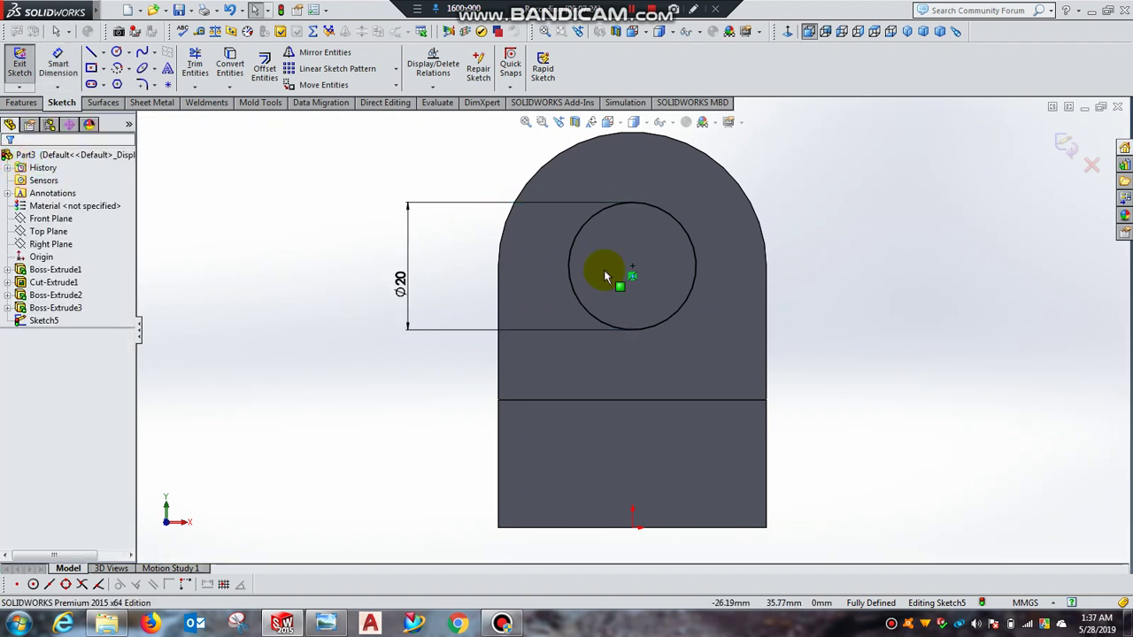
- Cut the Ø20 circle Through All to bore the hole through the lug as Cut-Extrude2
left_click(908, 33)
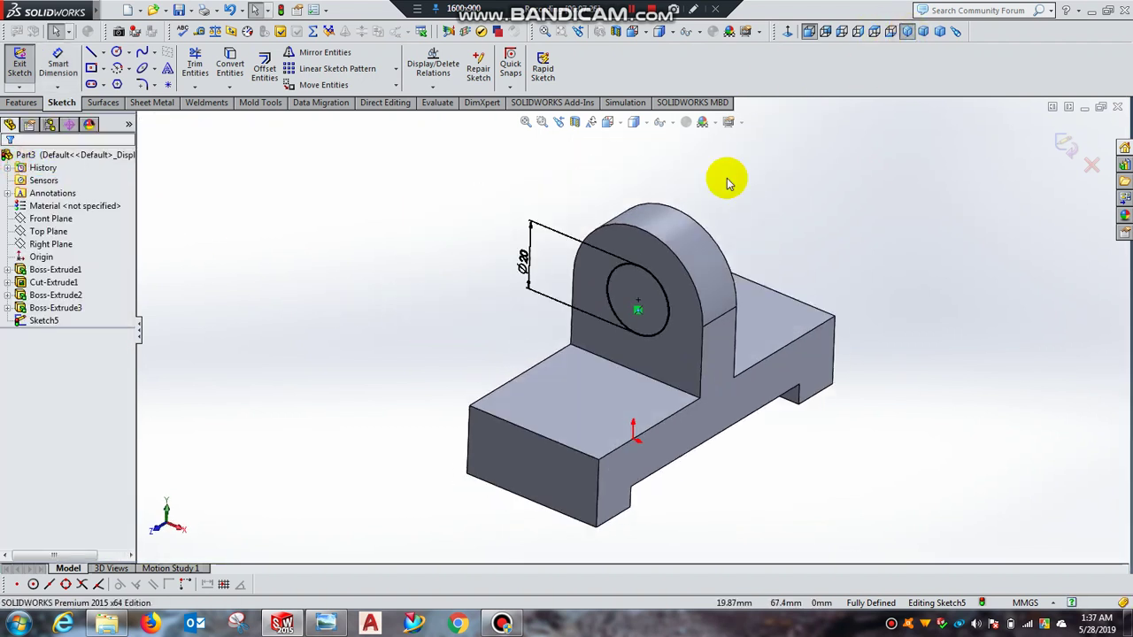
left_click(20, 64)
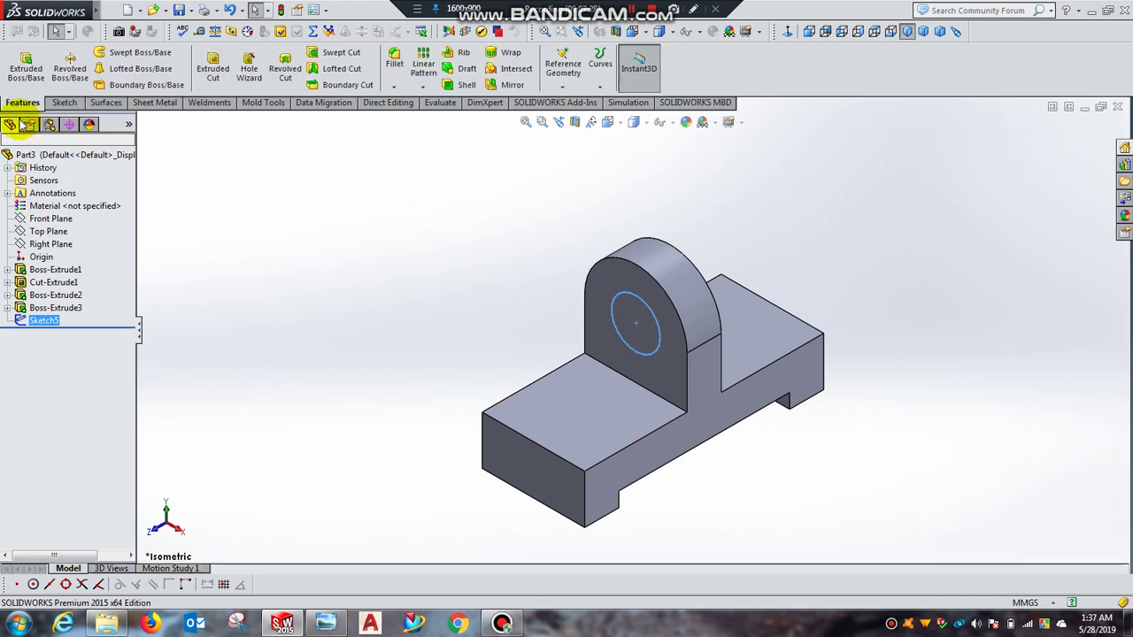
left_click(215, 77)
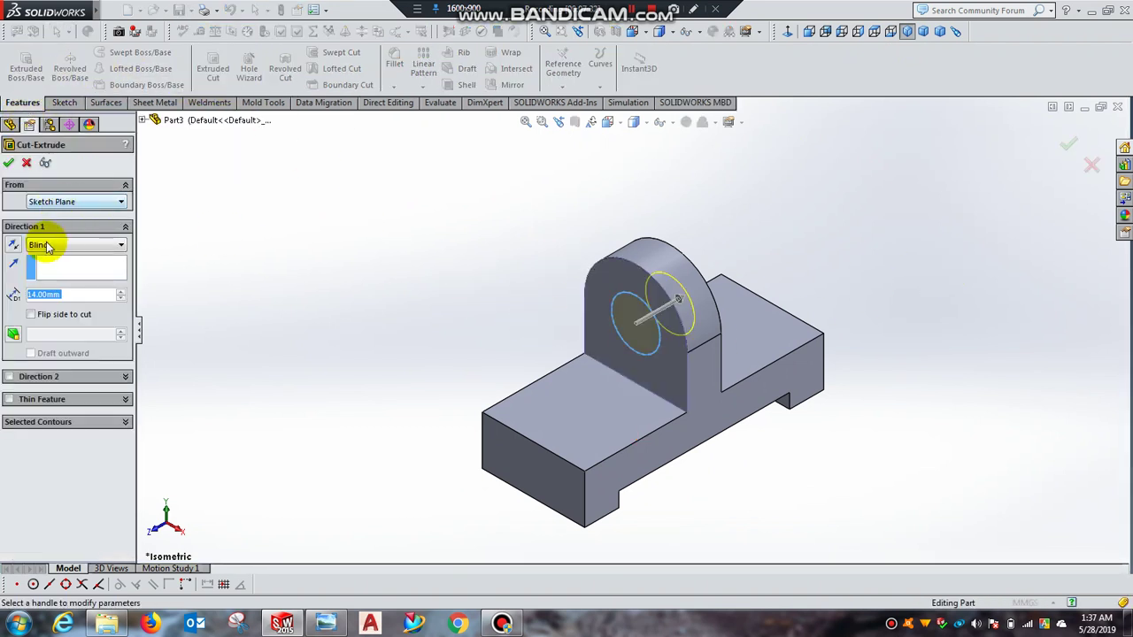
left_click(47, 247)
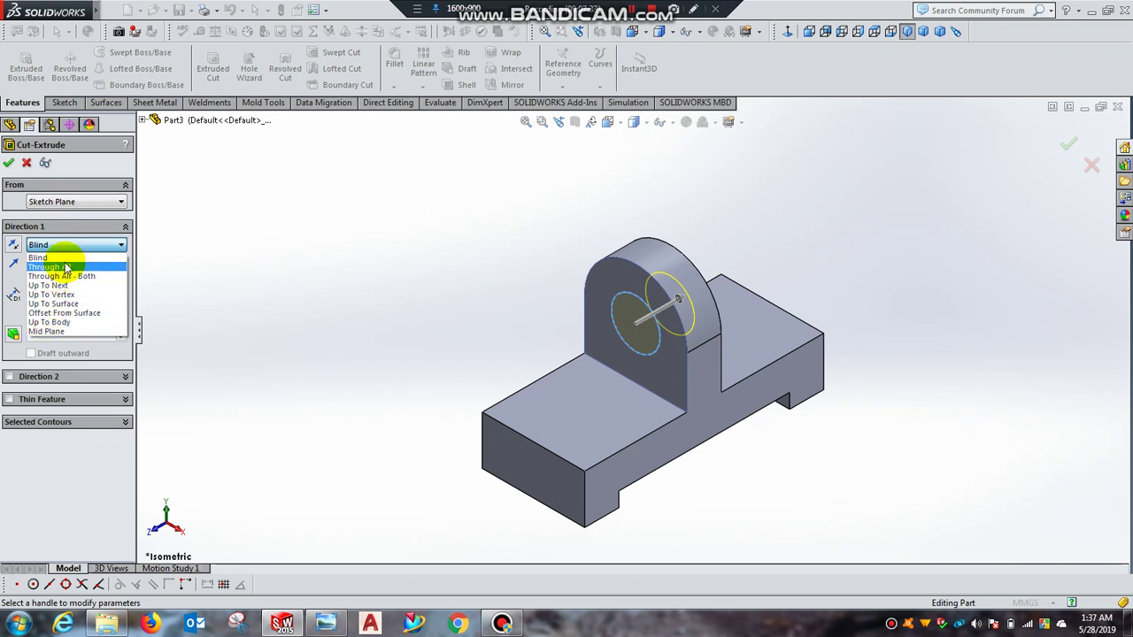
left_click(65, 268)
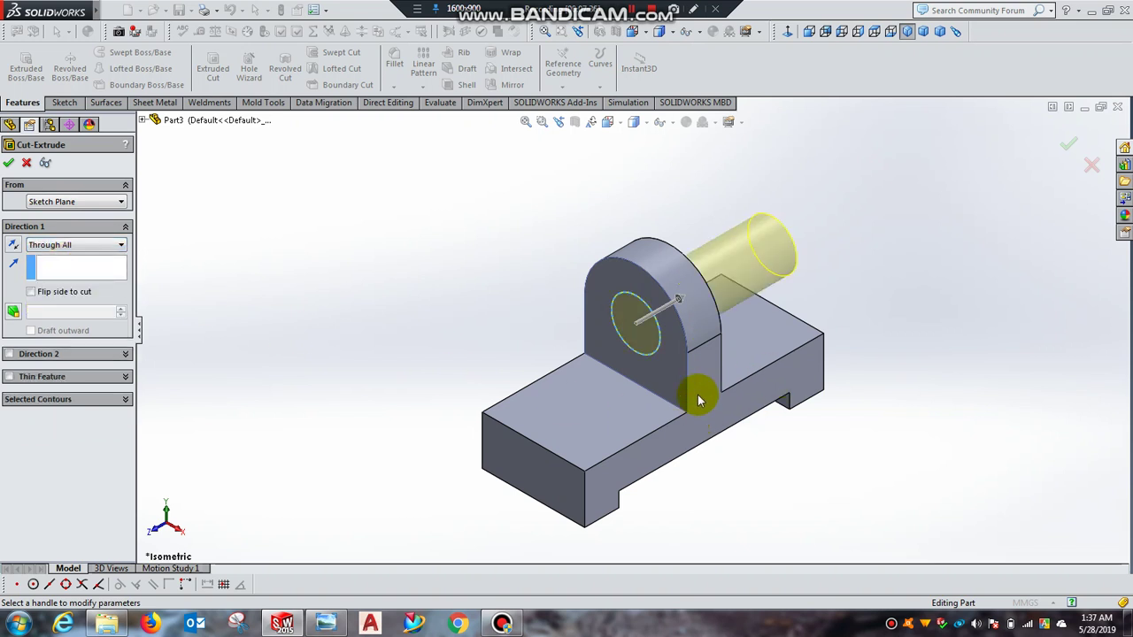
left_click(9, 164)
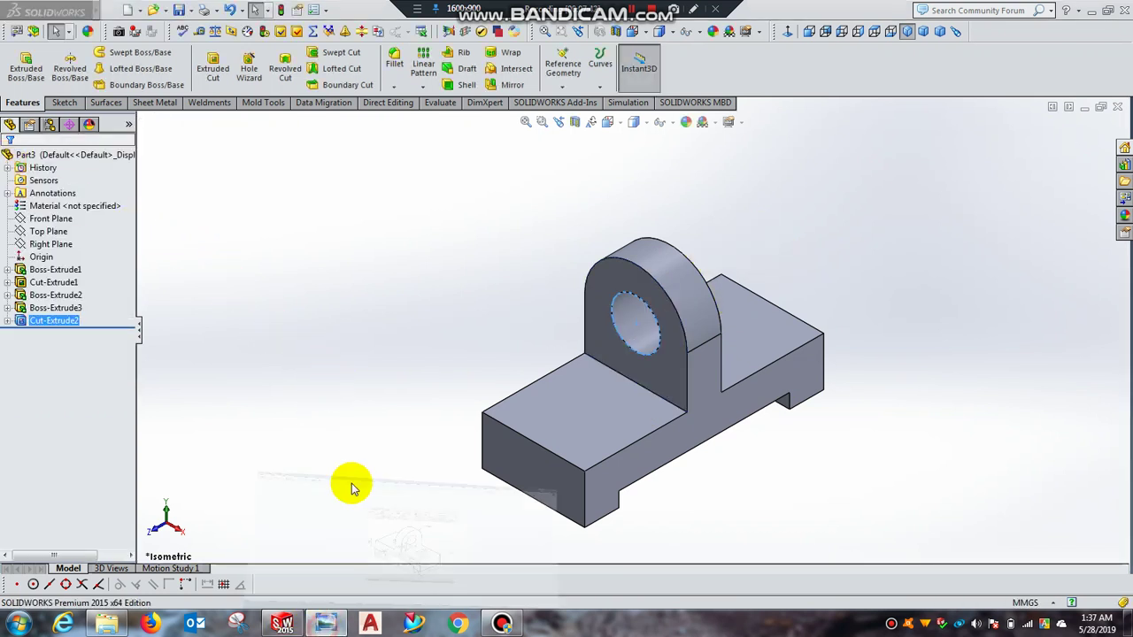
left_click(348, 480)
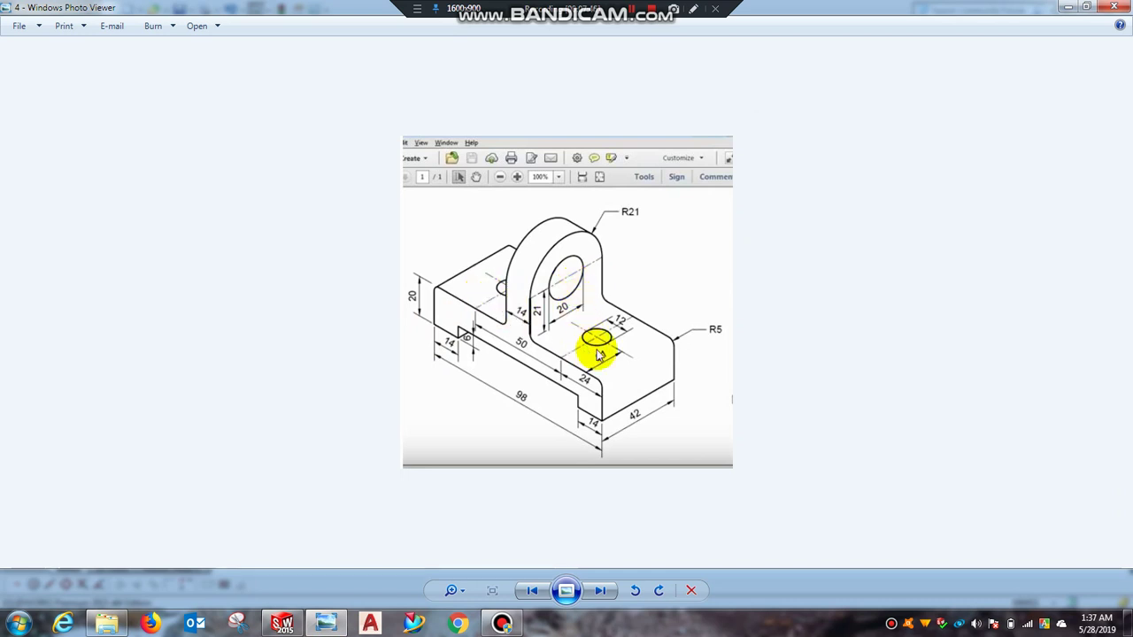
left_click(285, 624)
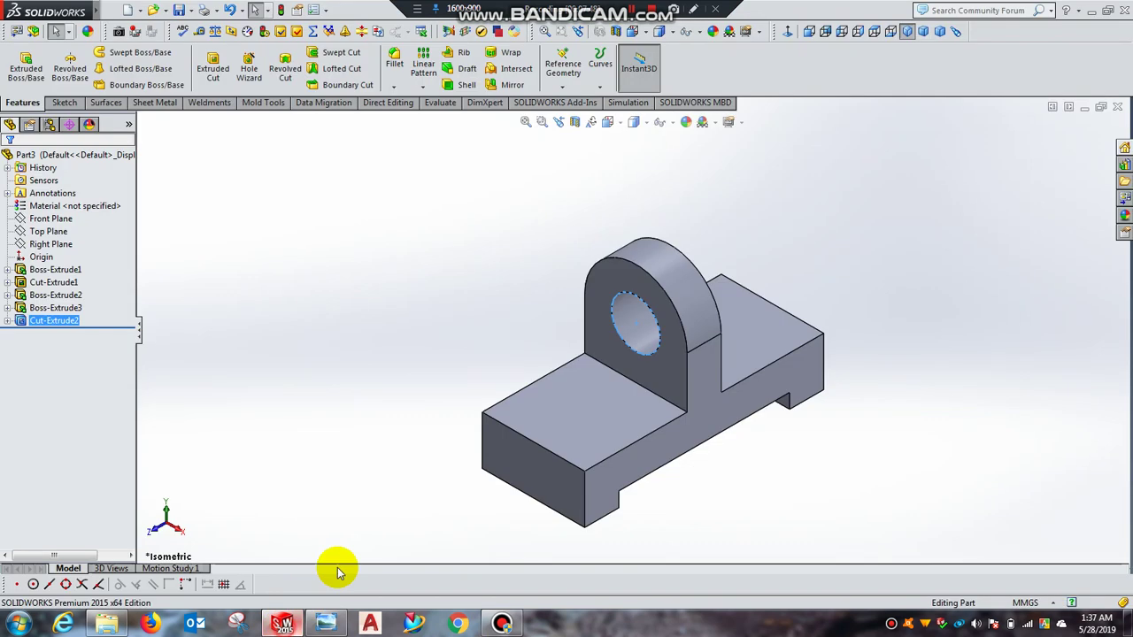
- Sketch on the front base step's top face and draw two circles, one at each end
left_click(593, 423)
left_click(648, 375)
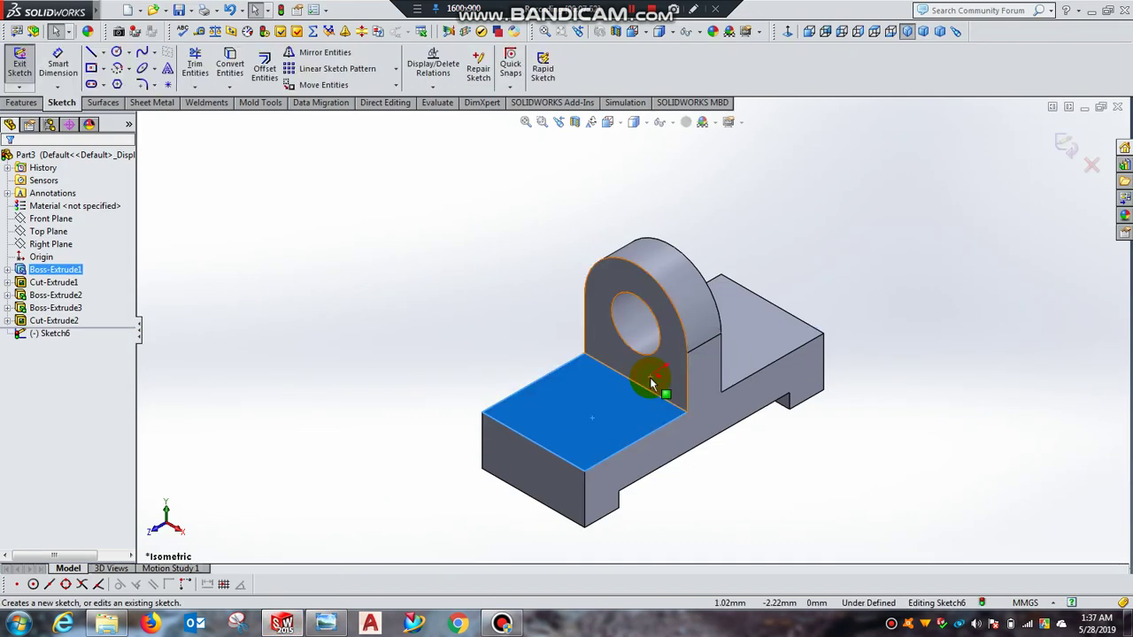
left_click(787, 33)
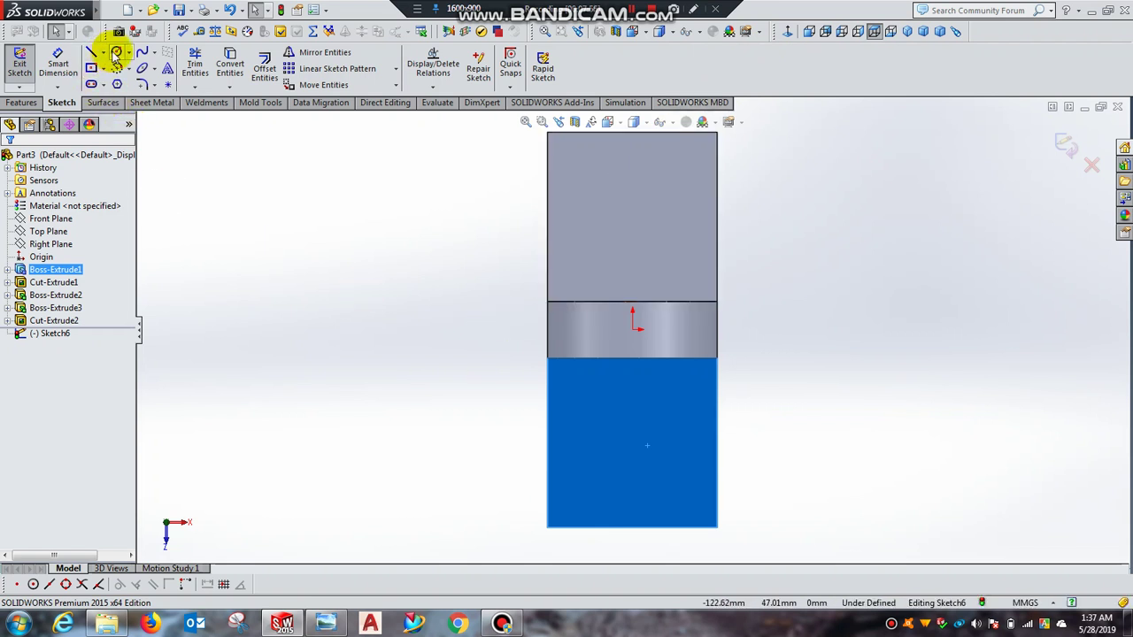
left_click(116, 53)
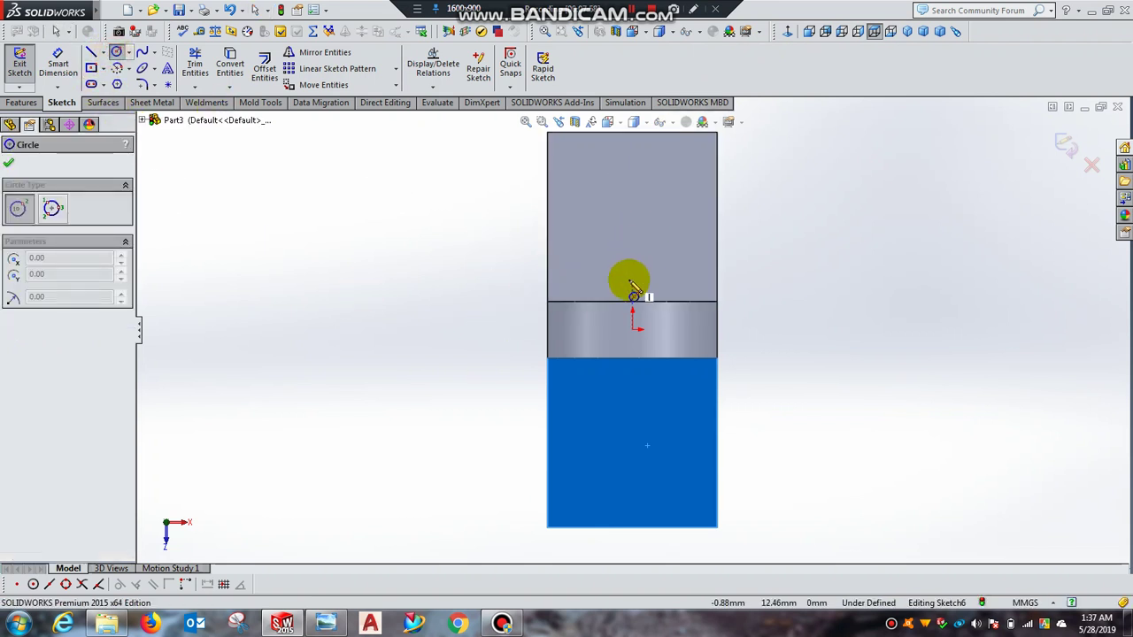
left_click(632, 196)
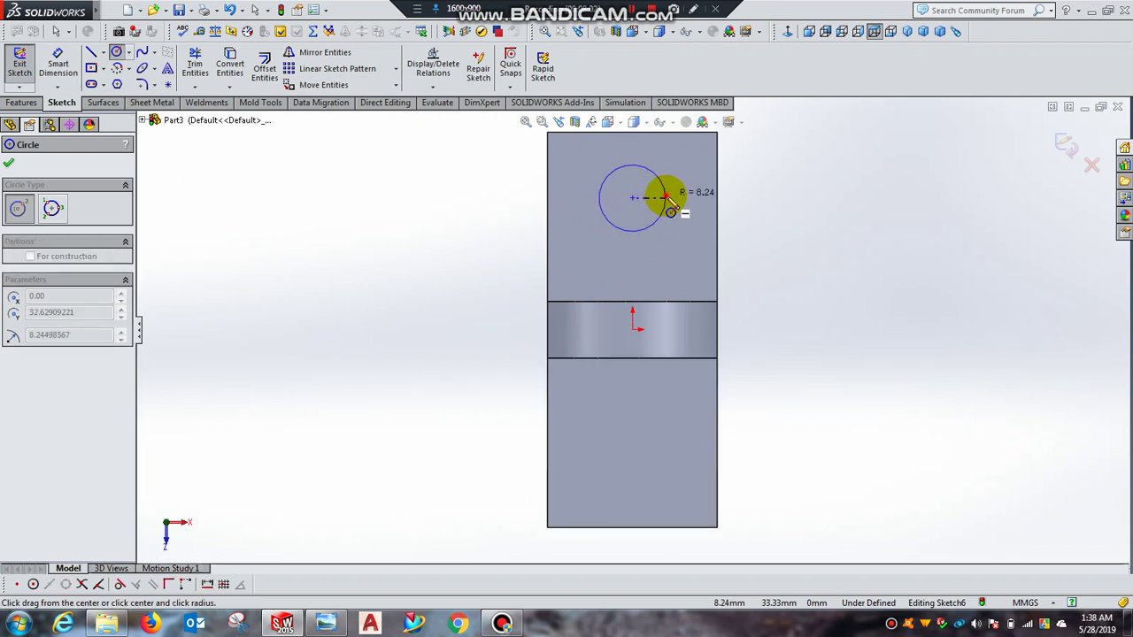
left_click(666, 198)
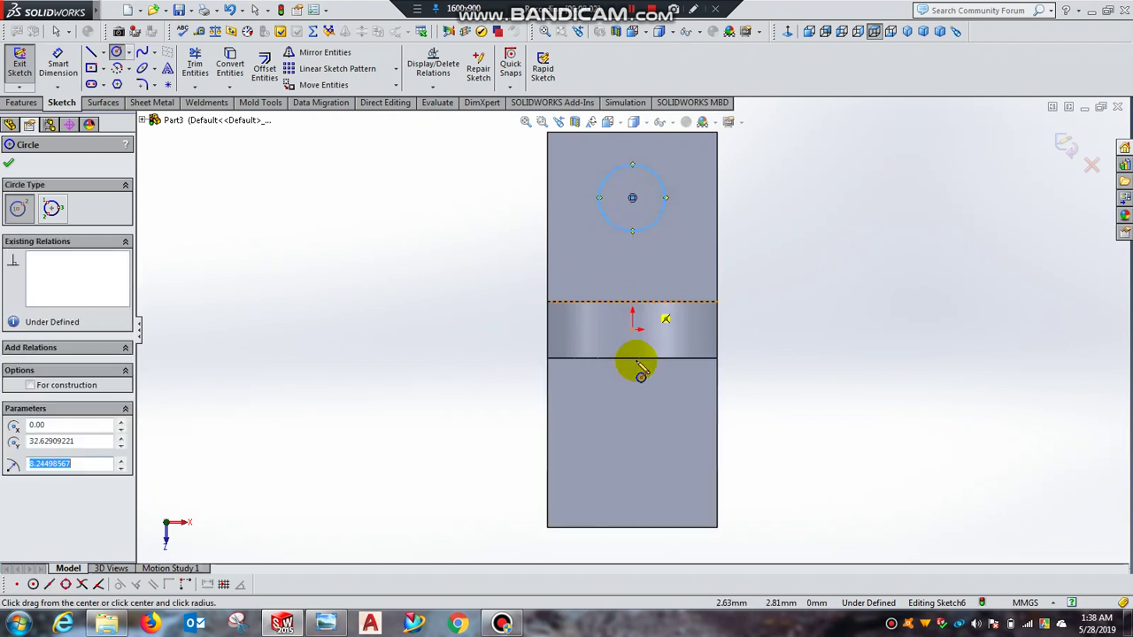
left_click(632, 434)
left_click(665, 435)
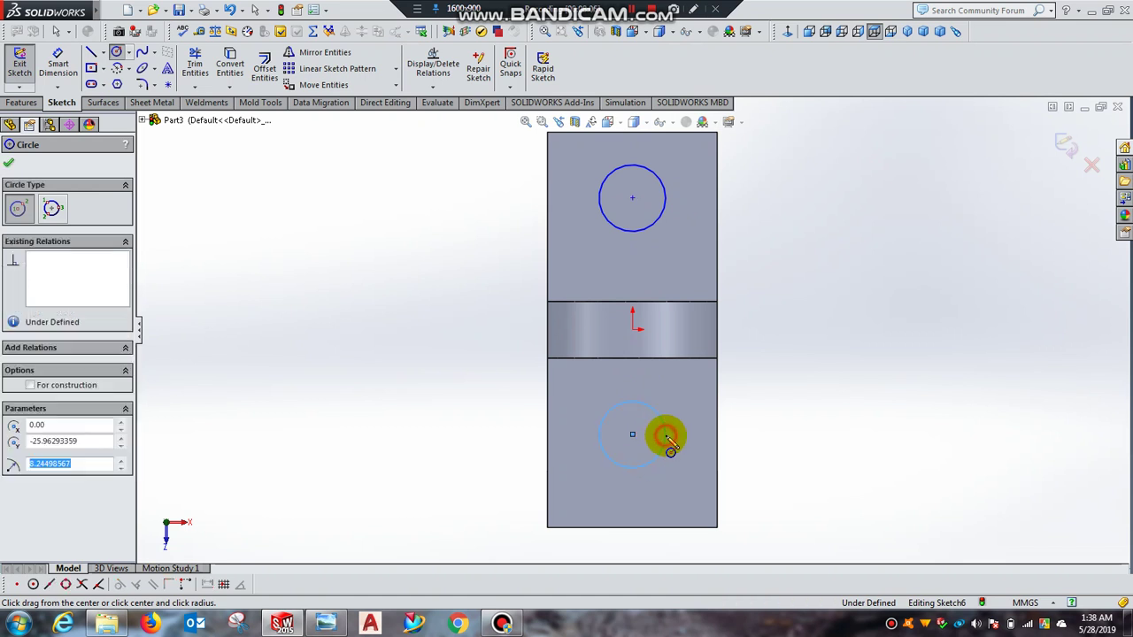
left_click(10, 166)
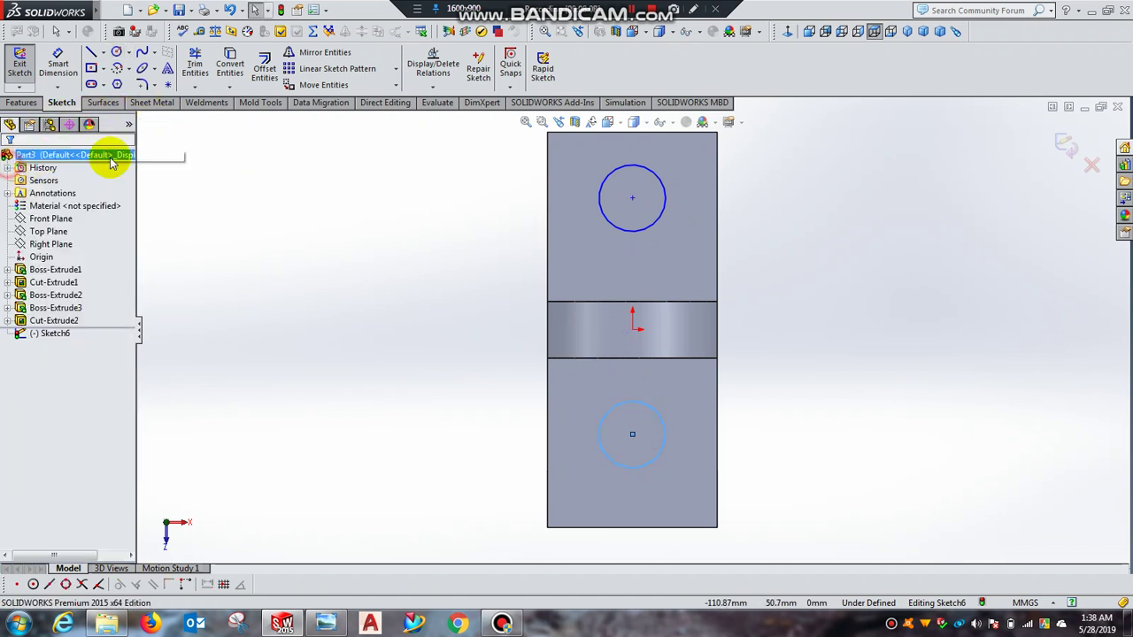
- Add an Equal relation between the two base-hole circles
left_click(616, 232)
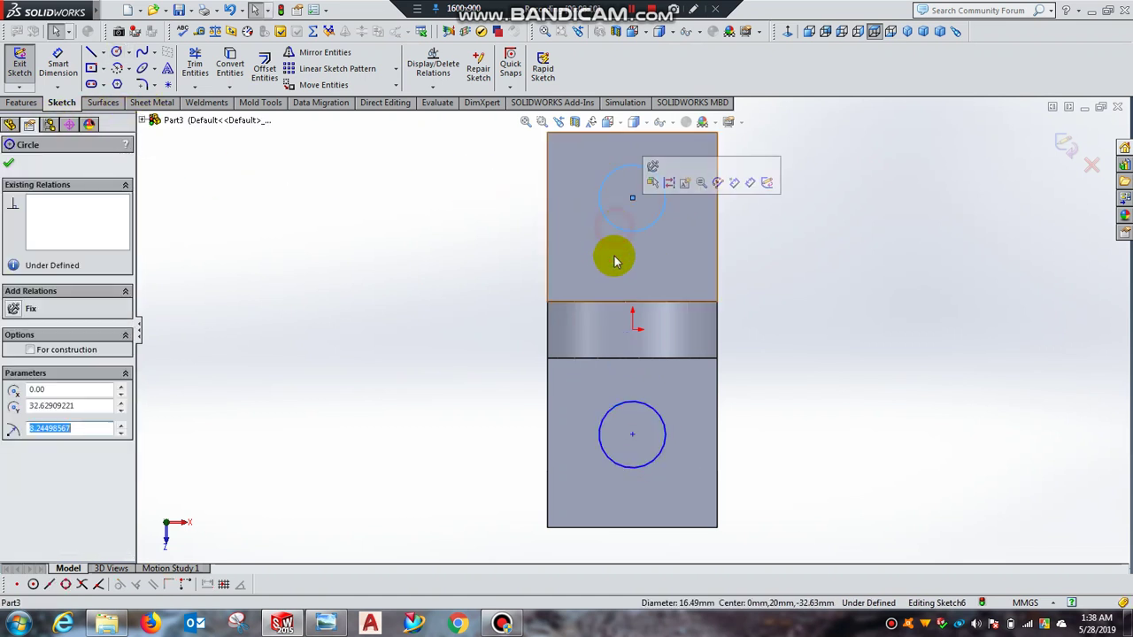
left_click(620, 411, "ctrl")
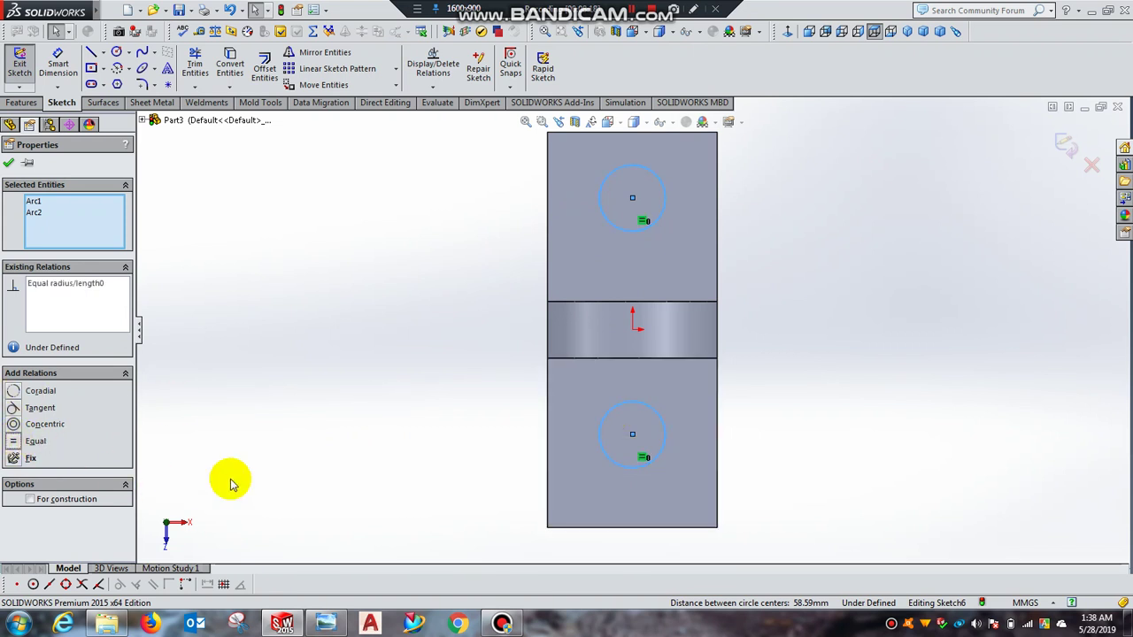
left_click(9, 164)
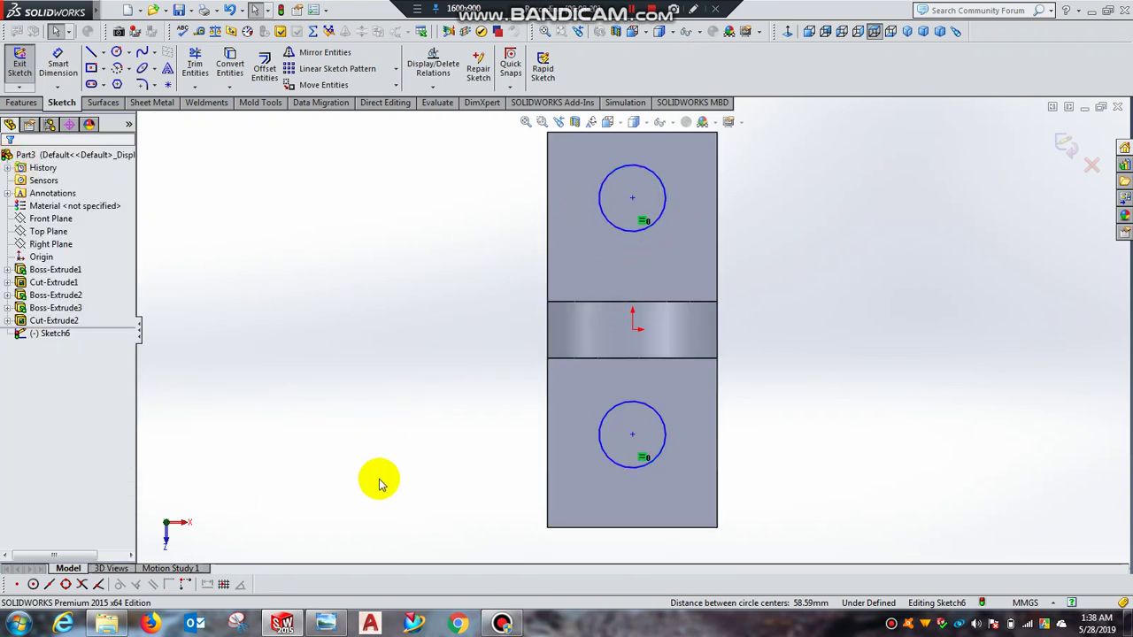
left_click(324, 625)
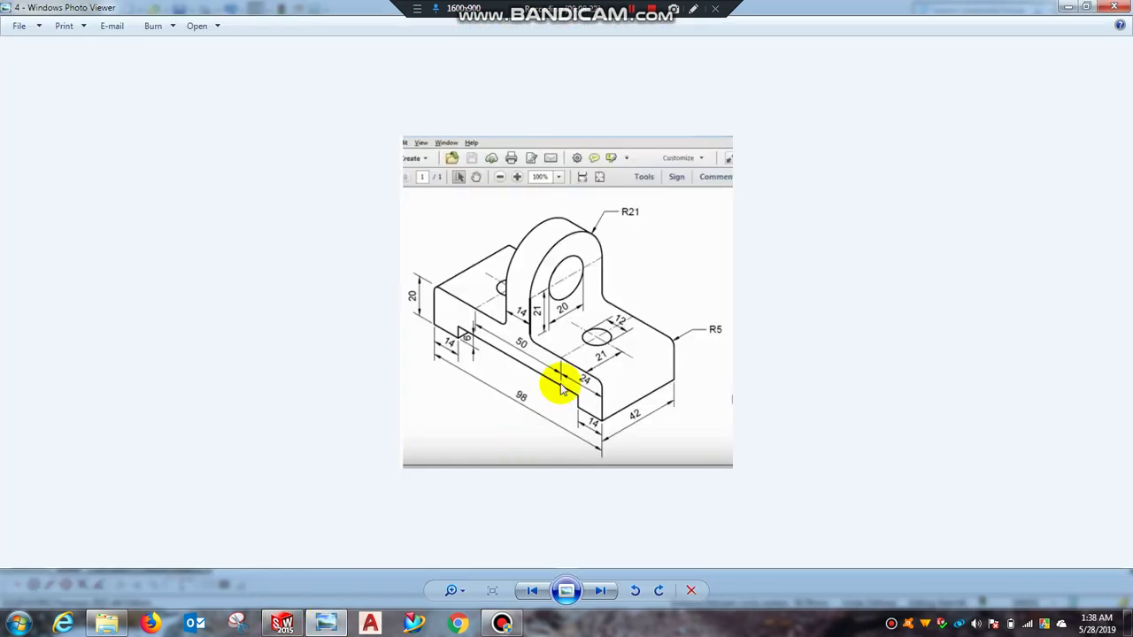
left_click(324, 625)
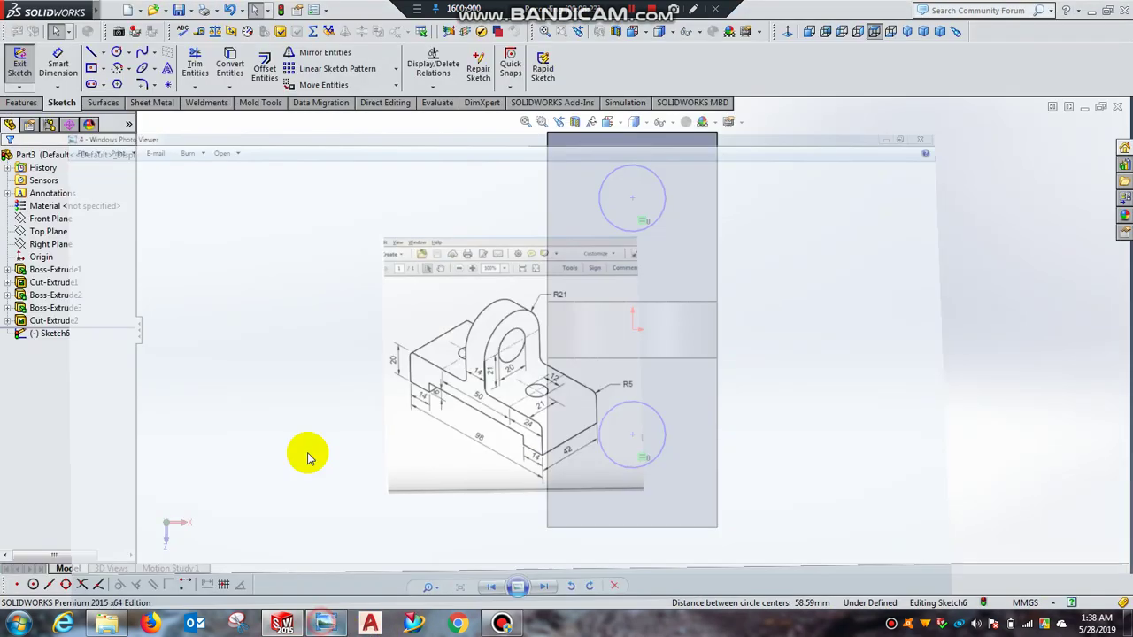
- Dimension the upper base-hole circle to a 12 mm diameter
left_click(55, 60)
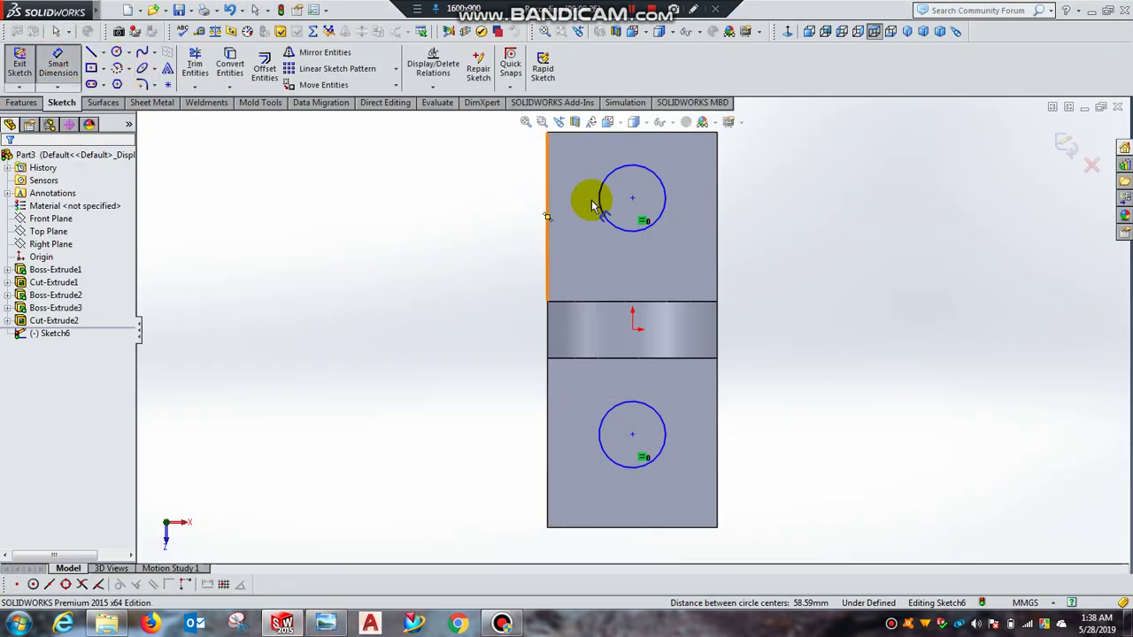
left_click(670, 206)
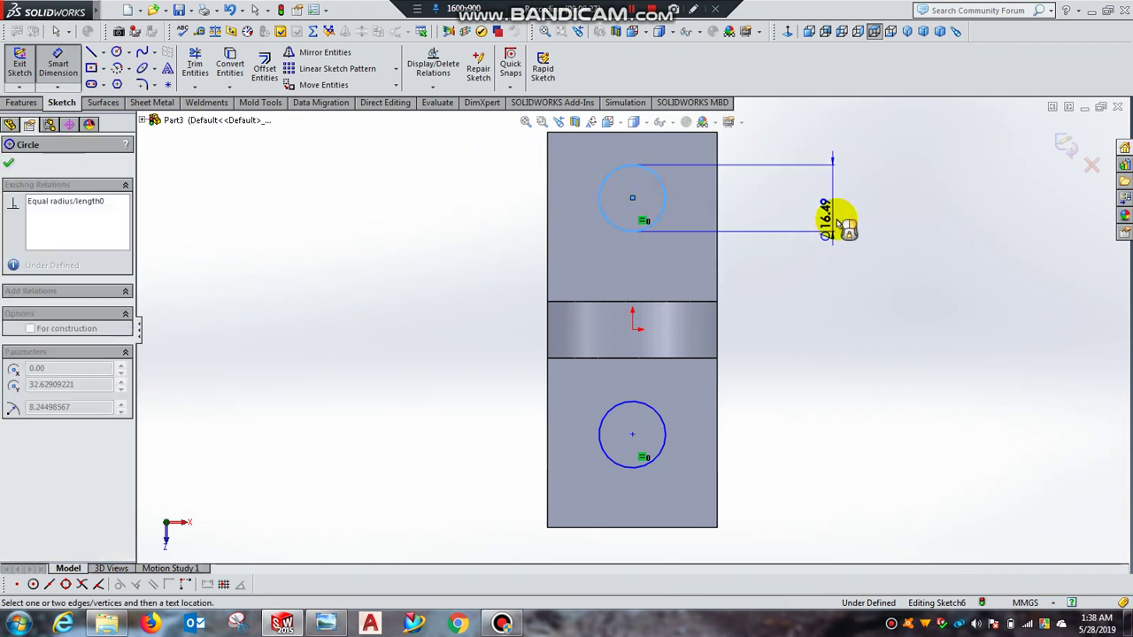
left_click(846, 208)
type("12")
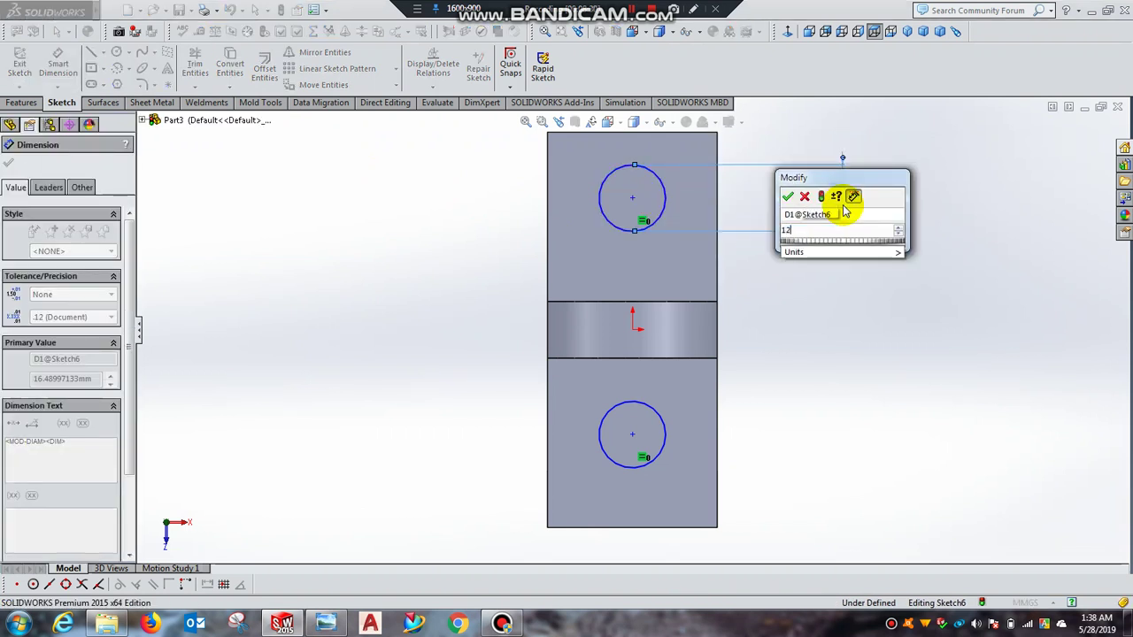
key("Return")
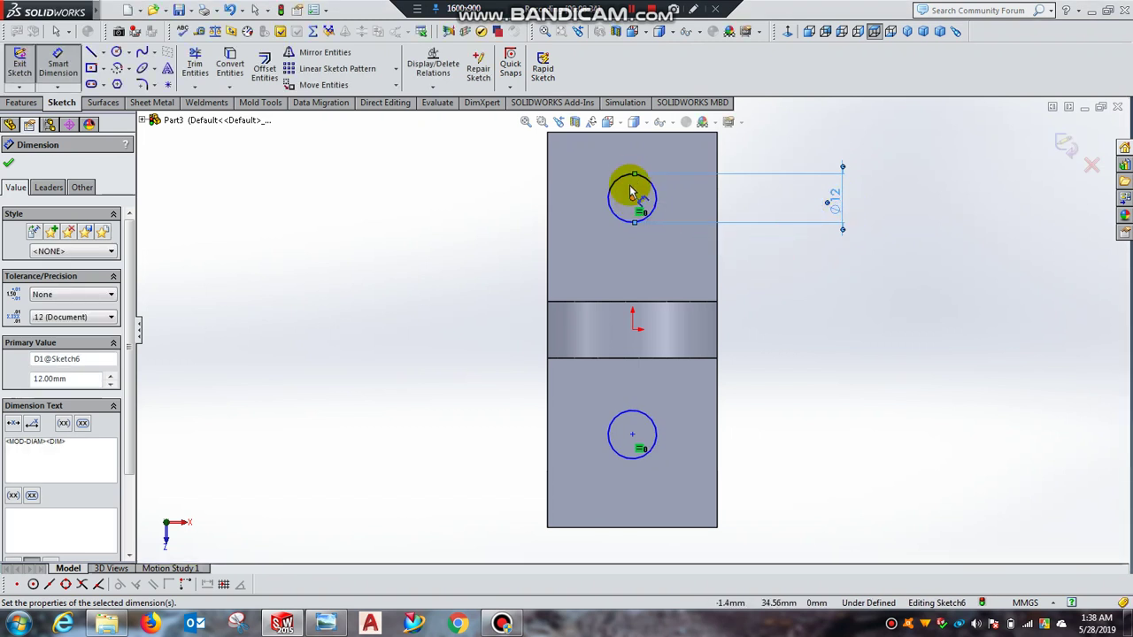
- Place the lower circle's centre 21 mm from the base's left edge
left_click(326, 625)
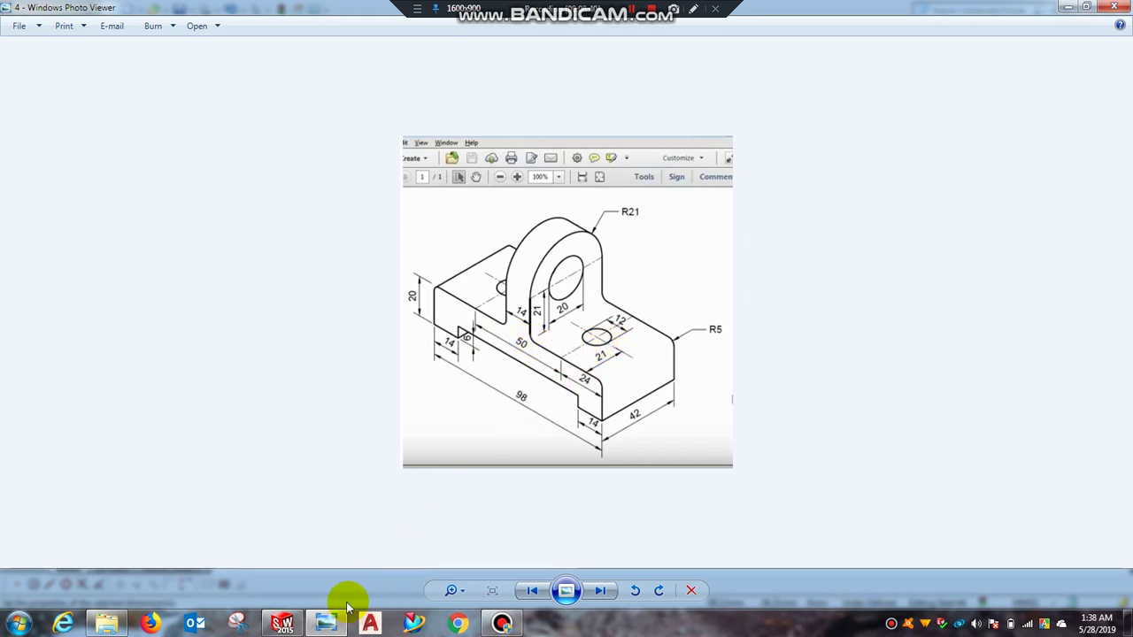
mouse_move(282, 624)
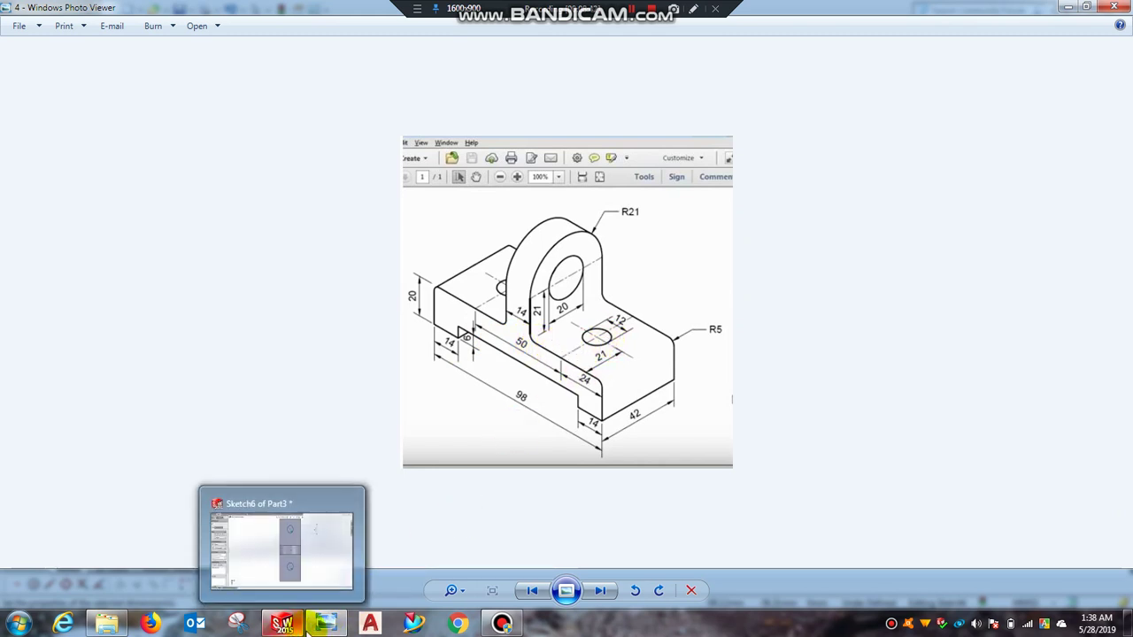
left_click(325, 625)
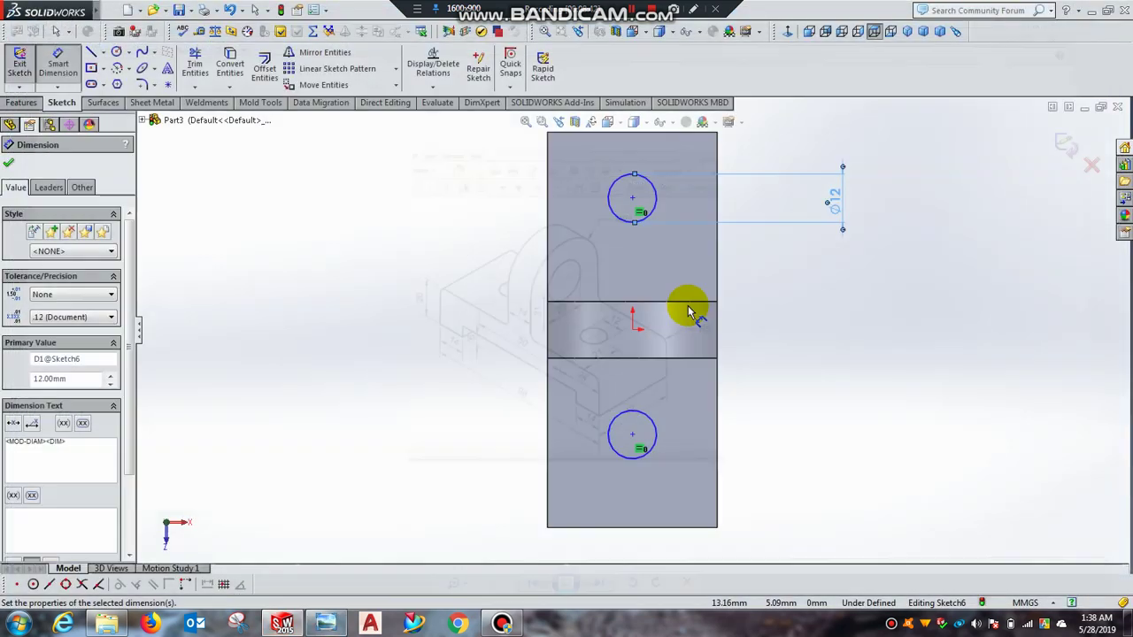
left_click(633, 434)
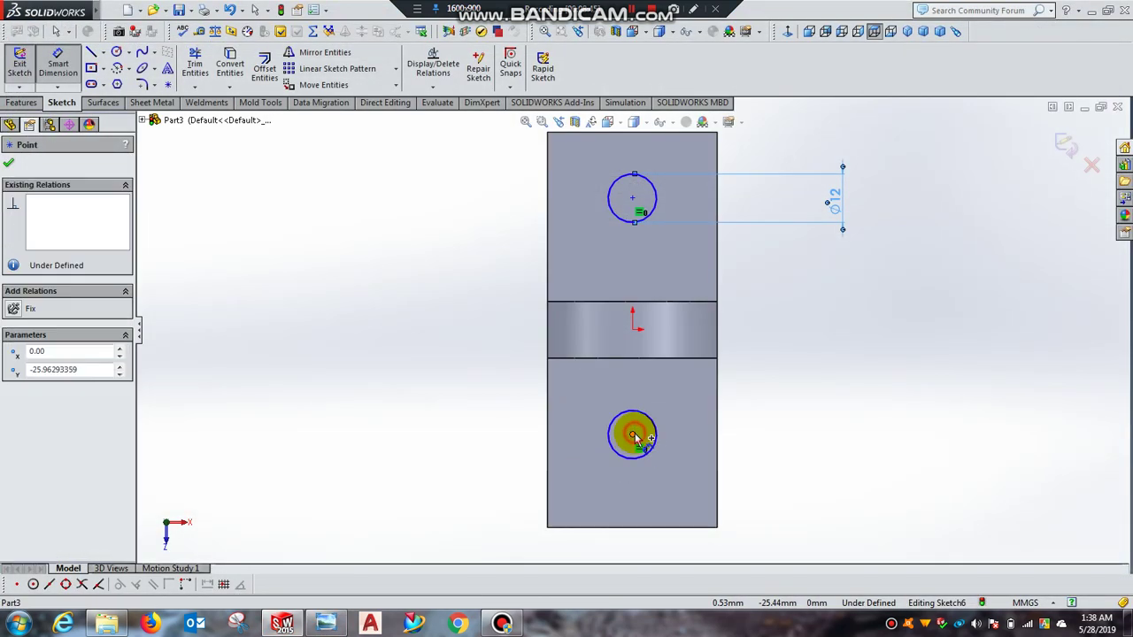
left_click(546, 439)
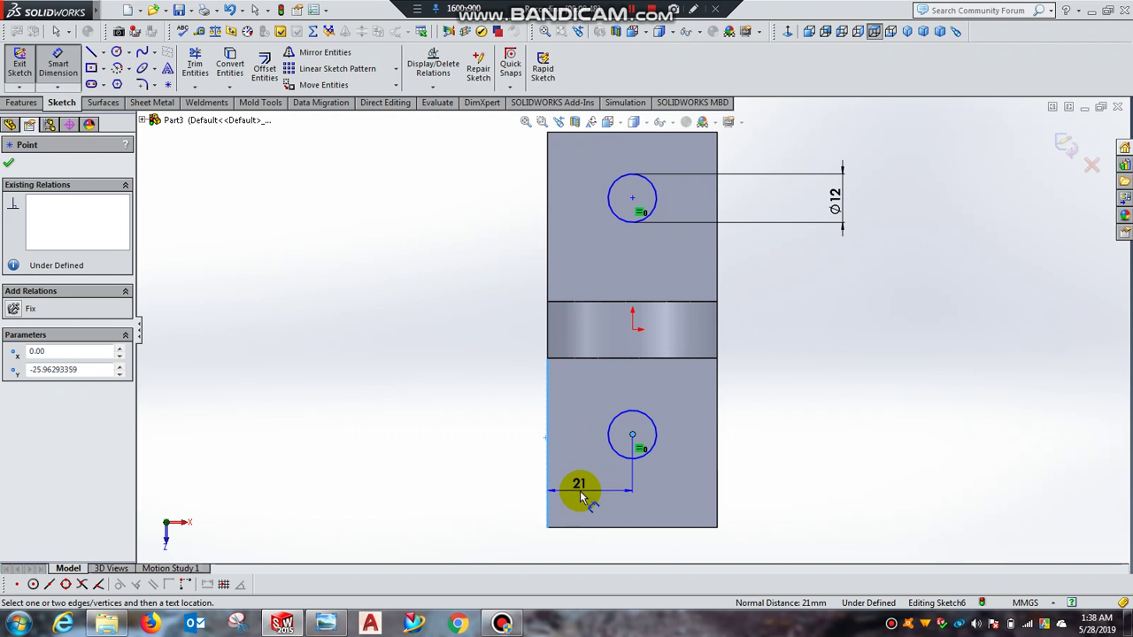
left_click(580, 495)
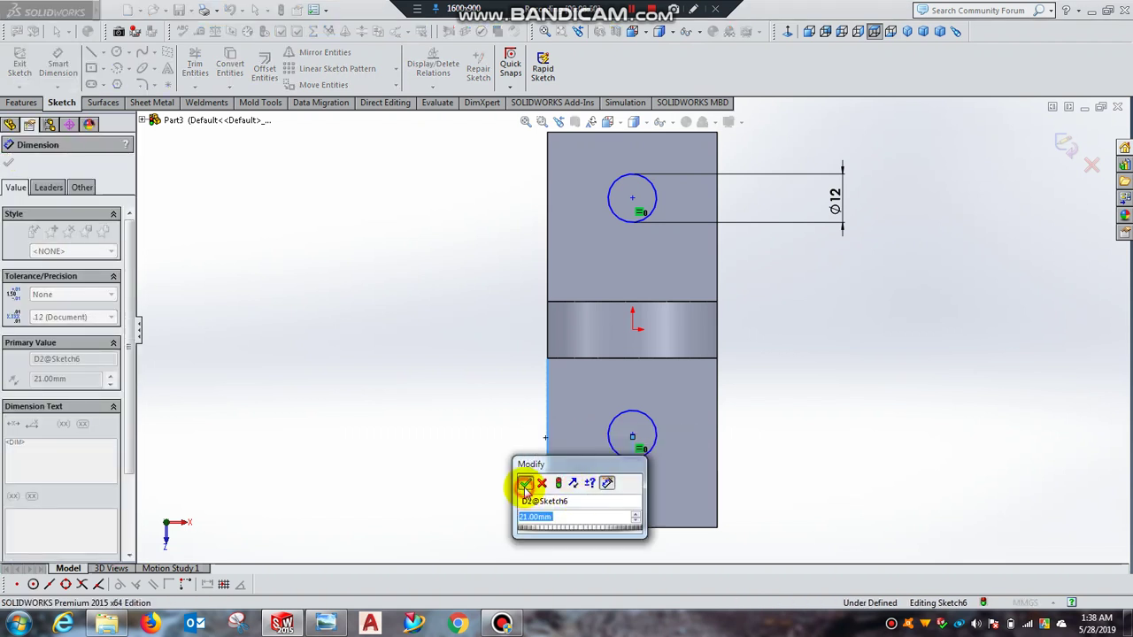
left_click(524, 484)
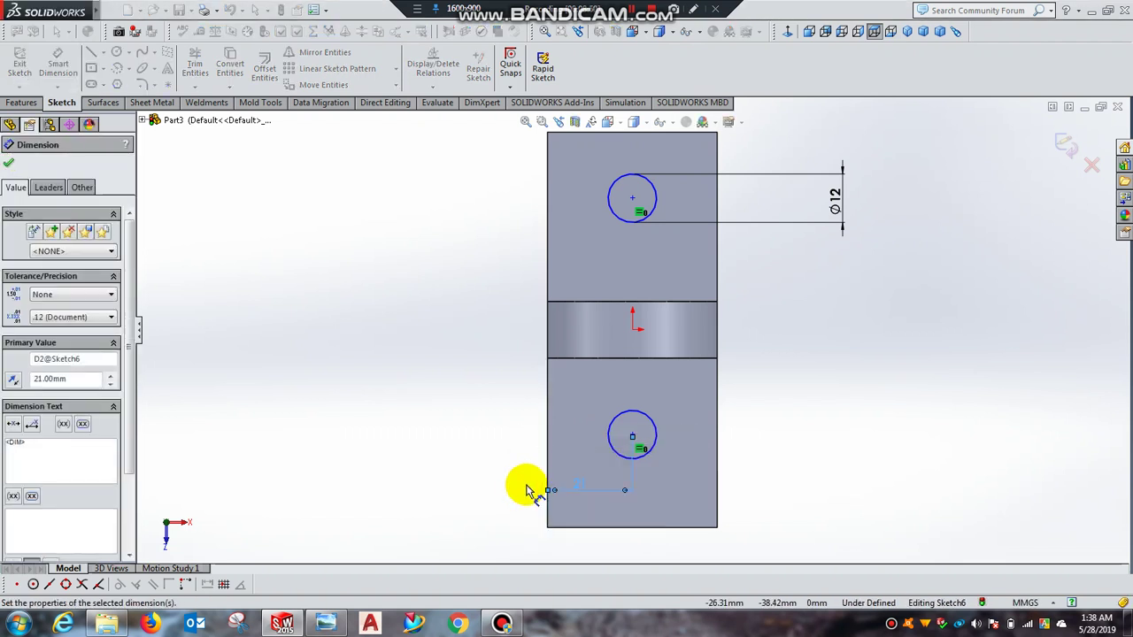
- Cut both Ø12 circles Through All to create the two base holes as Cut-Extrude3
left_click(908, 35)
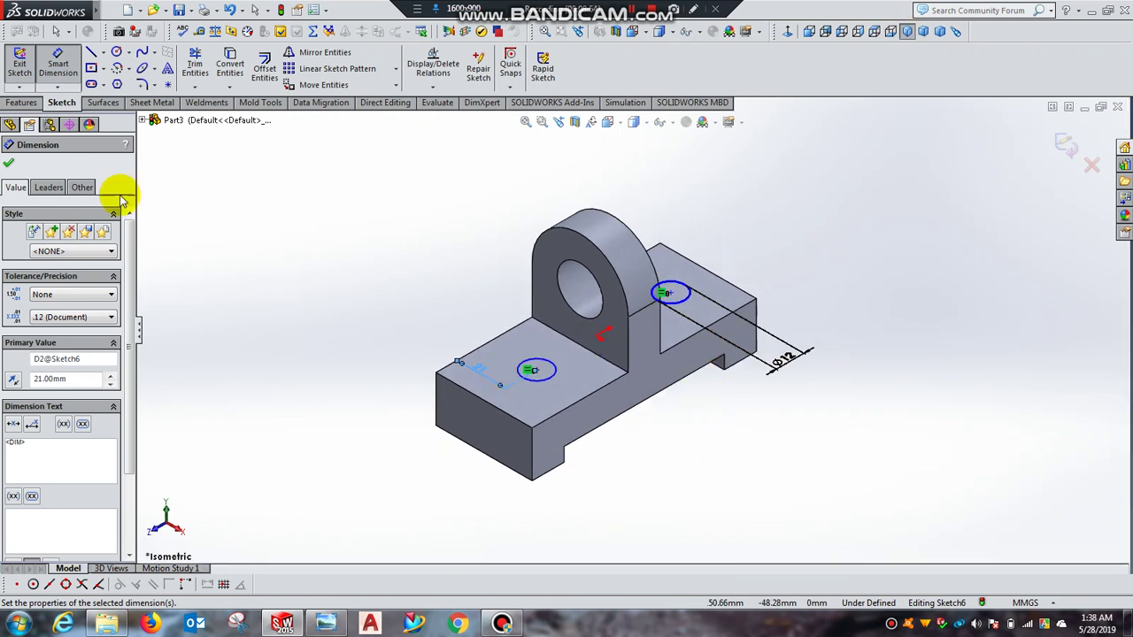
left_click(7, 167)
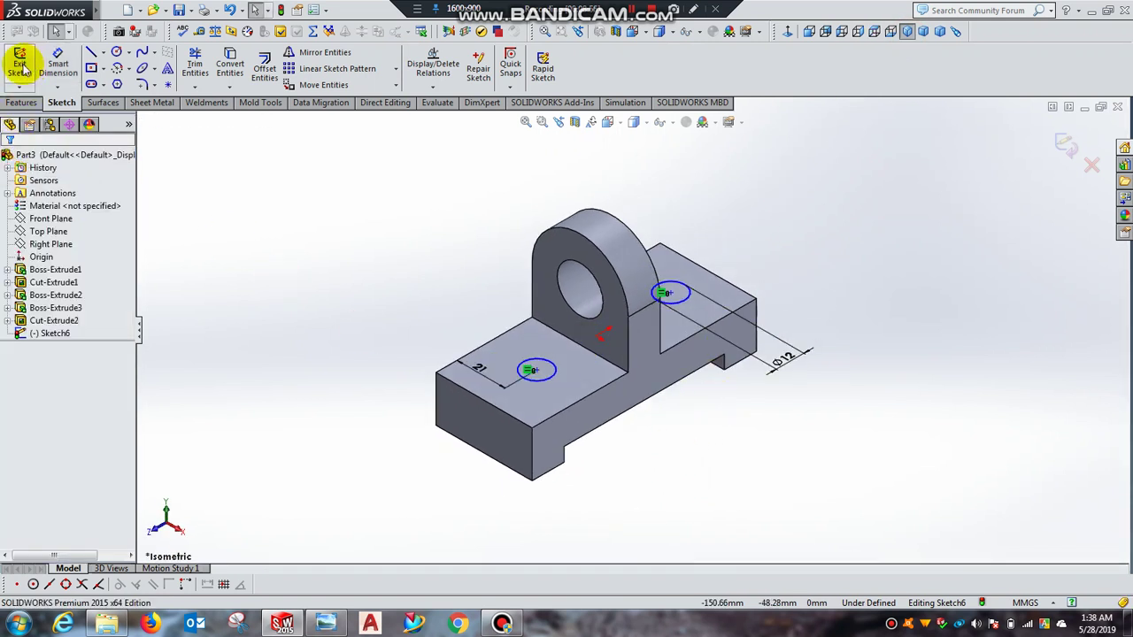
left_click(20, 66)
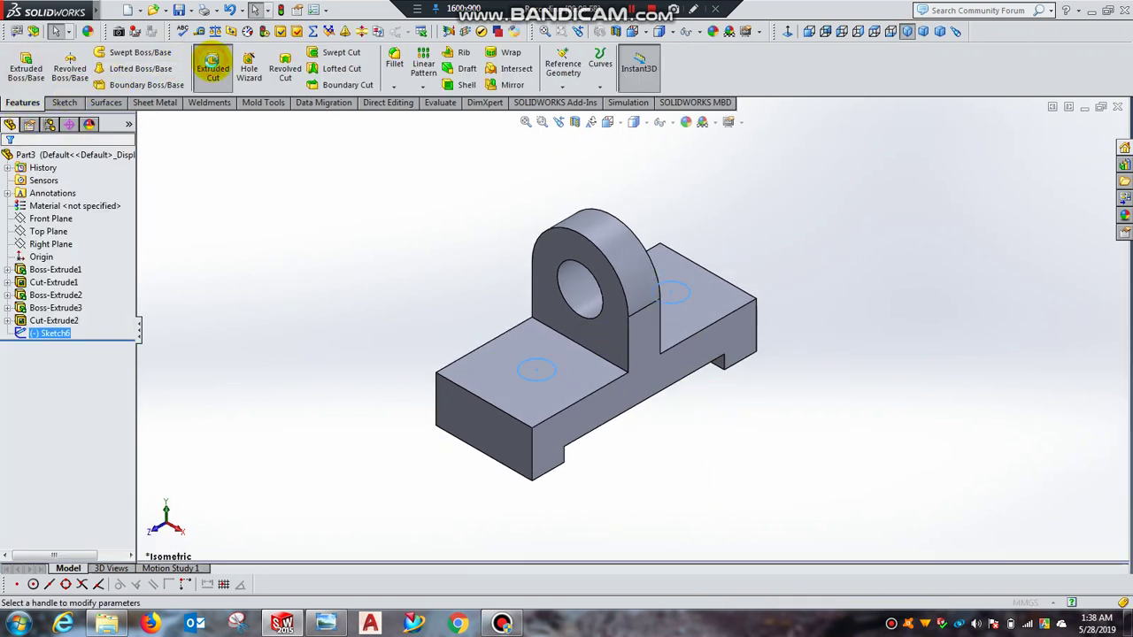
left_click(212, 62)
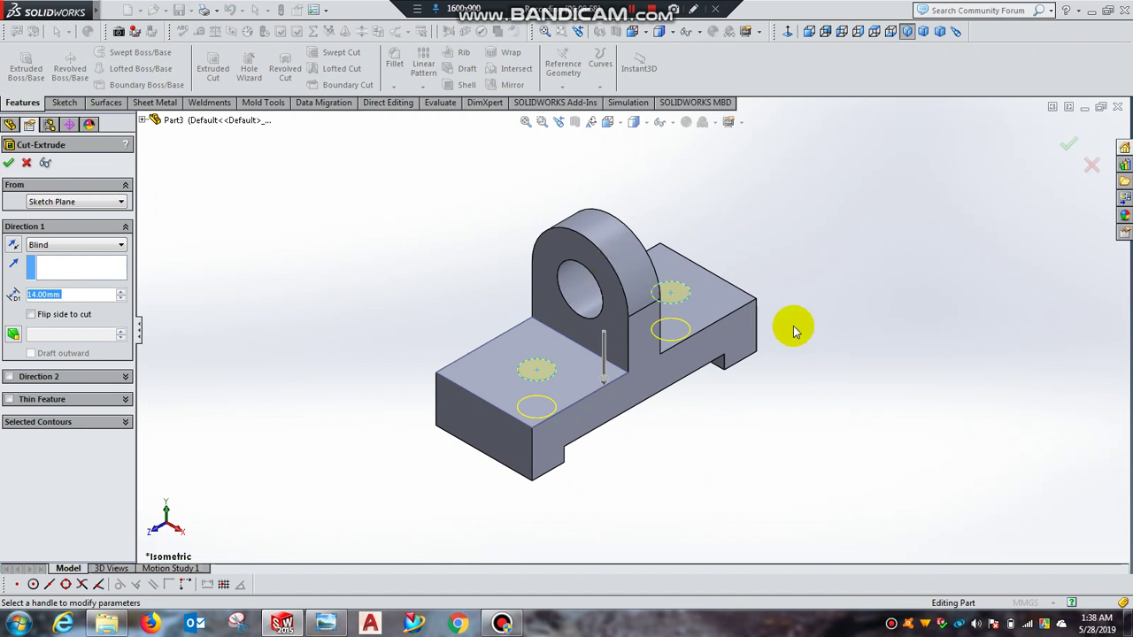
left_click(63, 246)
left_click(73, 268)
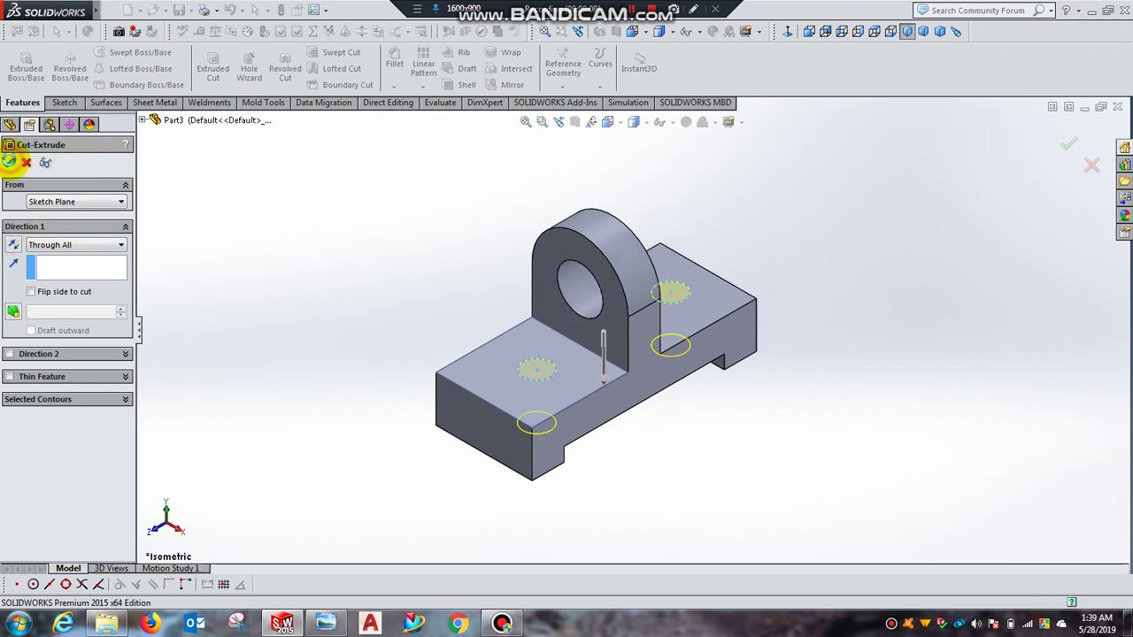
left_click(9, 164)
middle_click_drag(519, 405, 633, 458)
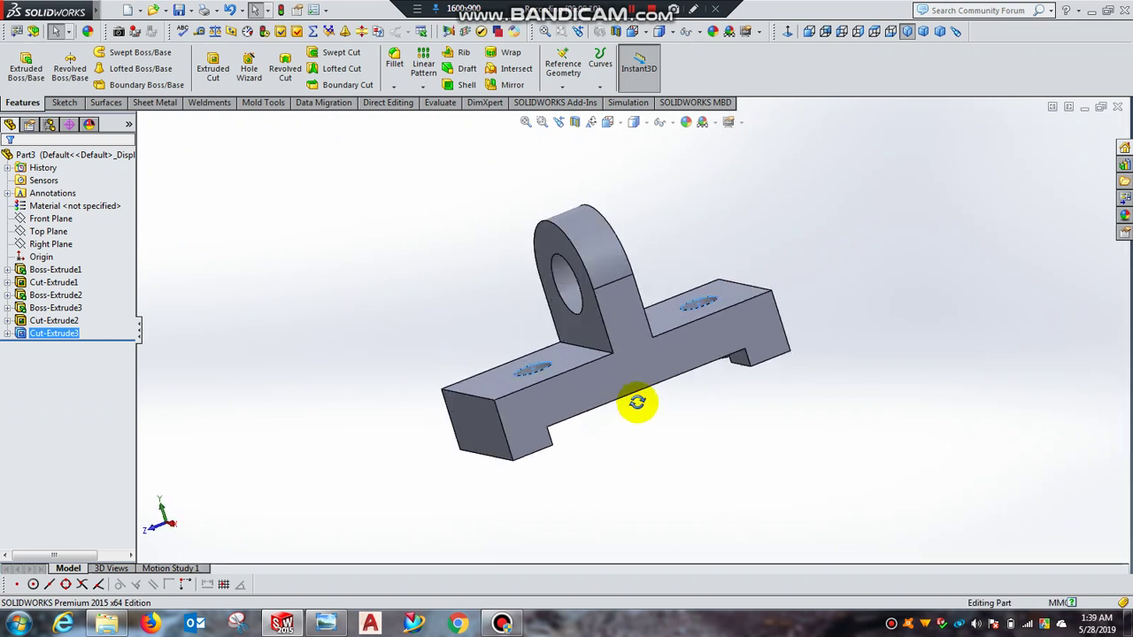
left_click(326, 624)
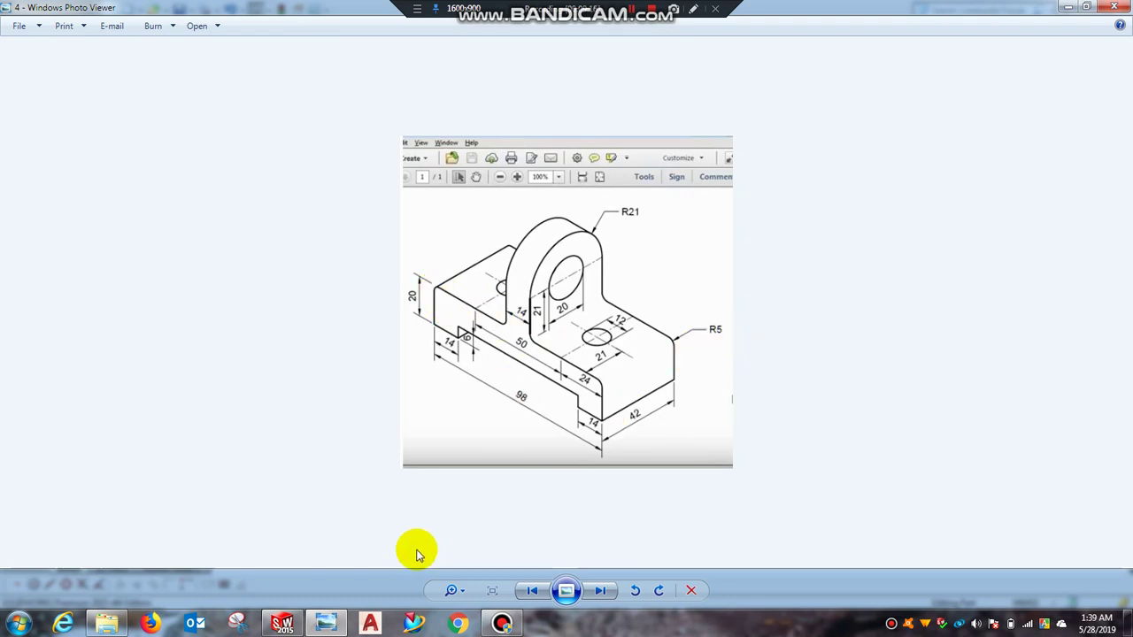
left_click(325, 624)
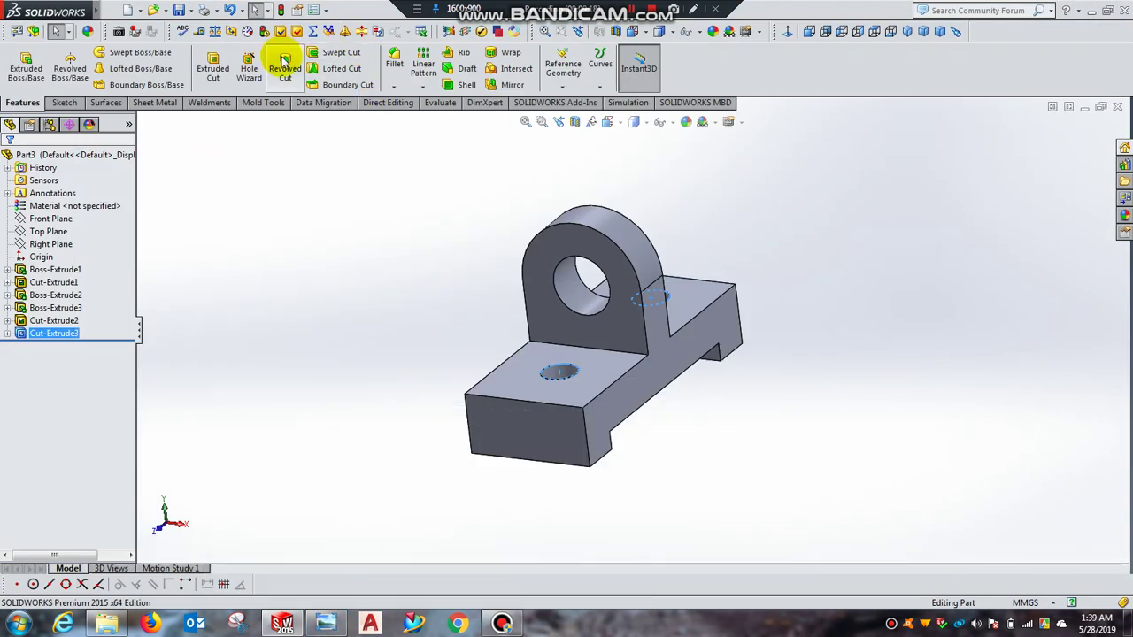
- Fillet four edges at 5 mm radius, including the base's front edge and the lug-to-base junction
left_click(395, 60)
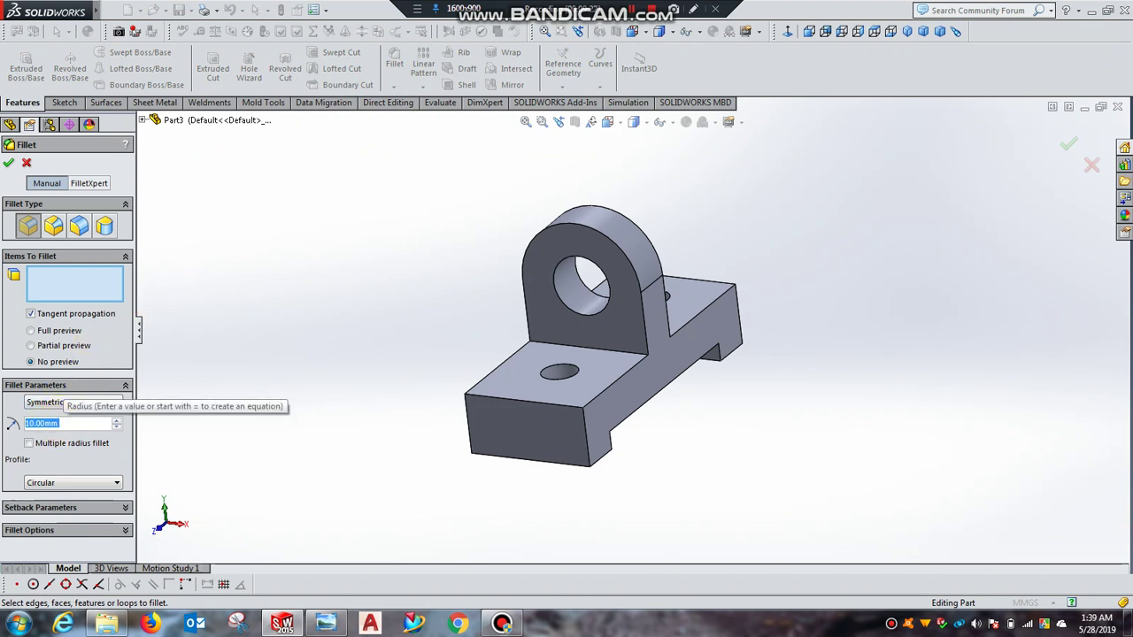
type("5")
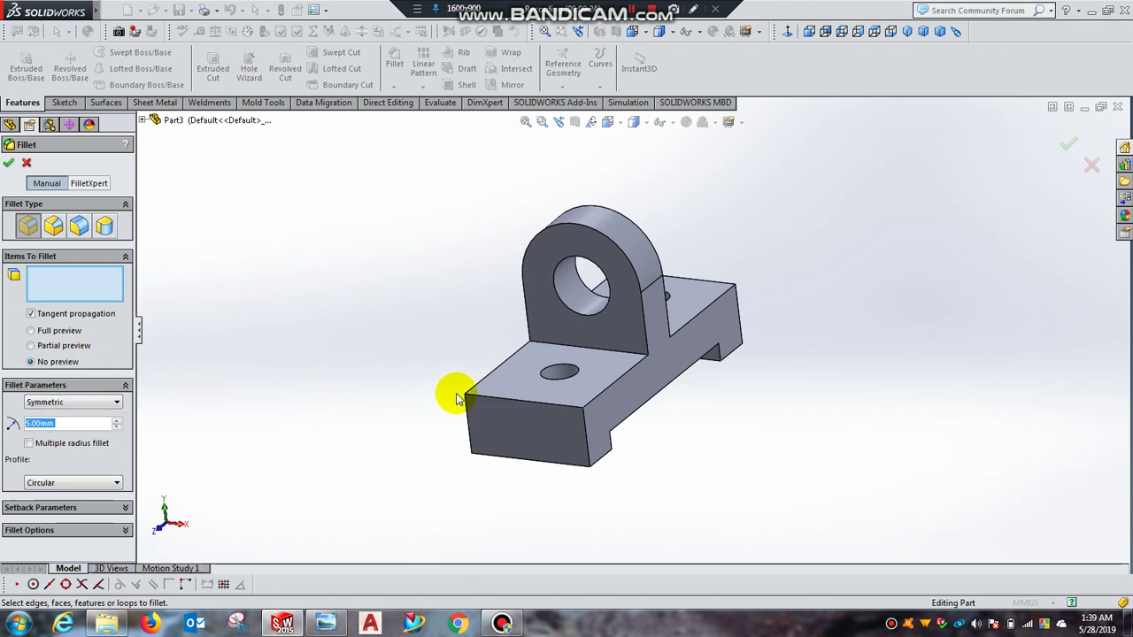
left_click(506, 397)
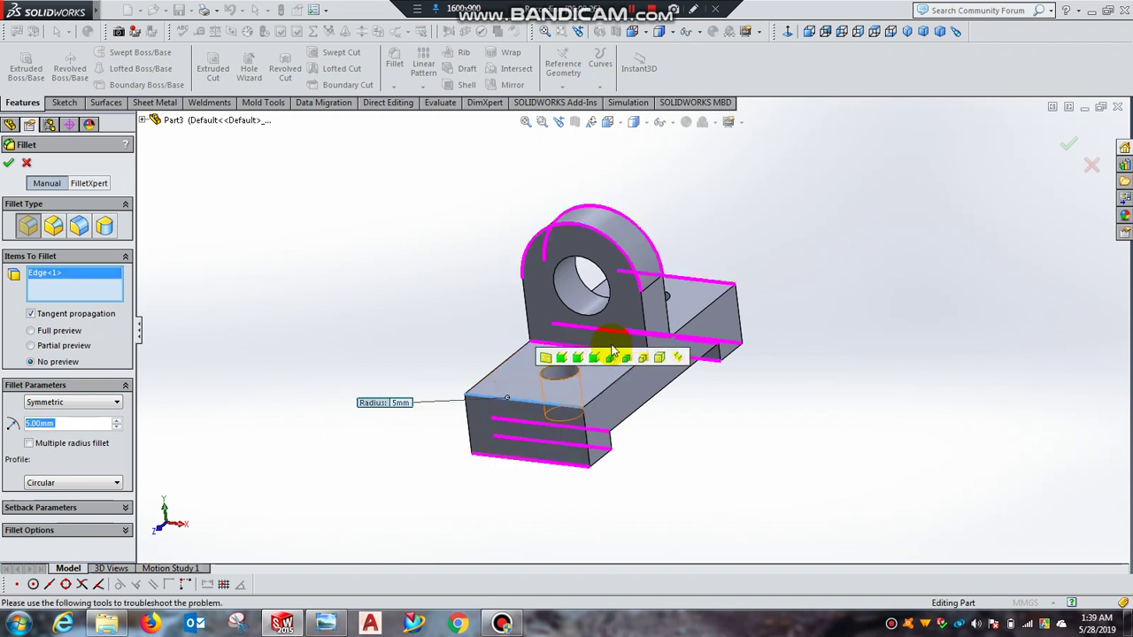
middle_click_drag(792, 351, 768, 295)
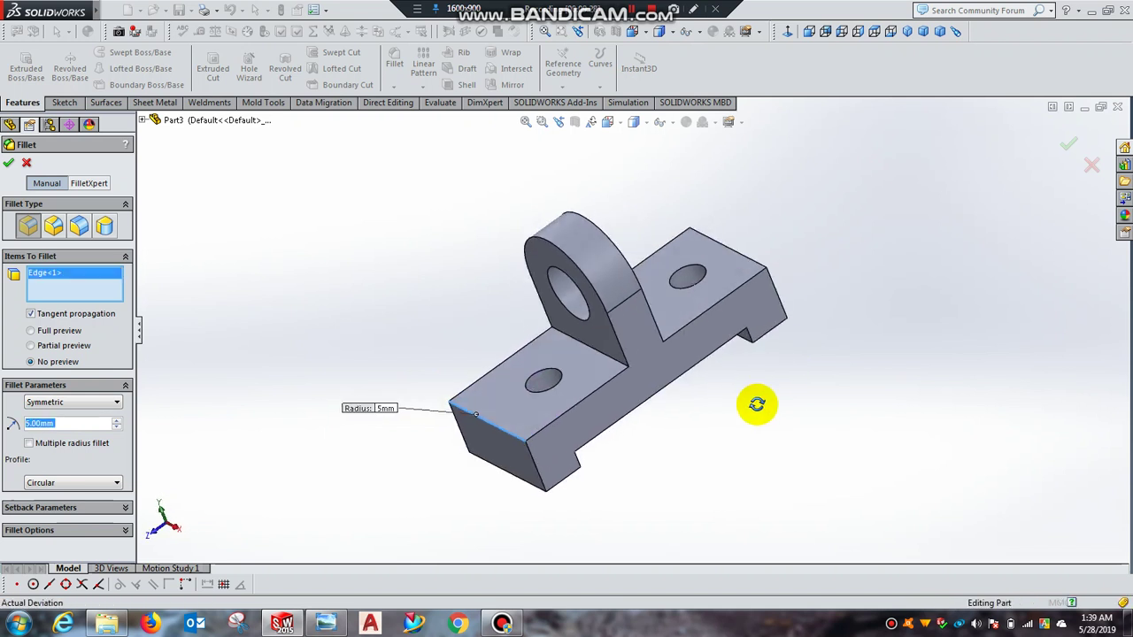
left_click(760, 261)
middle_click_drag(736, 381, 705, 467)
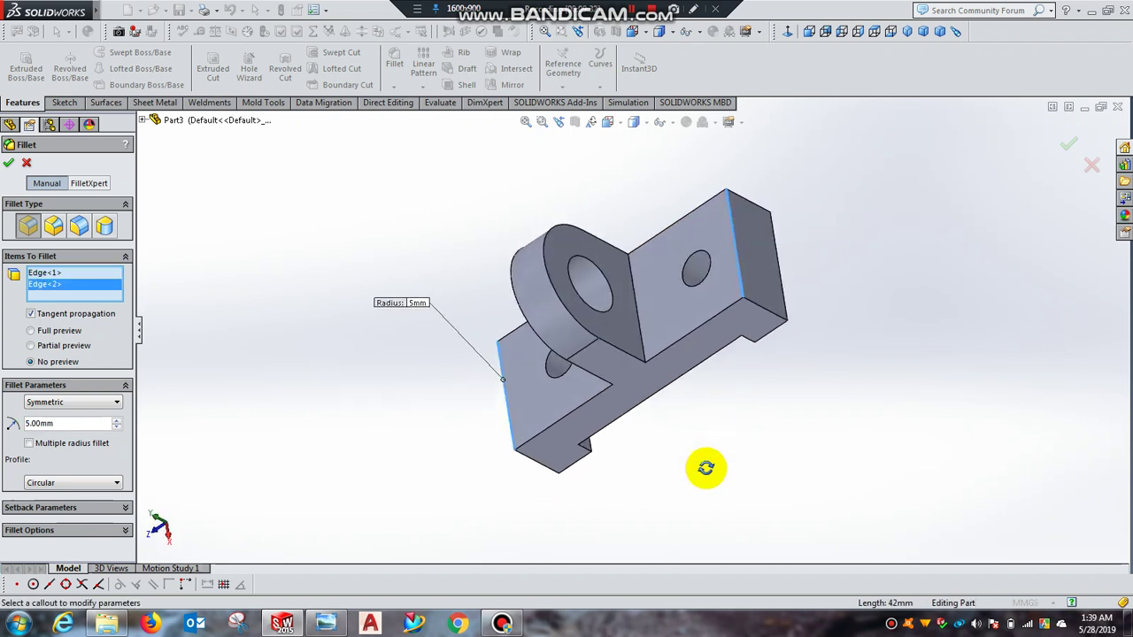
left_click(642, 345)
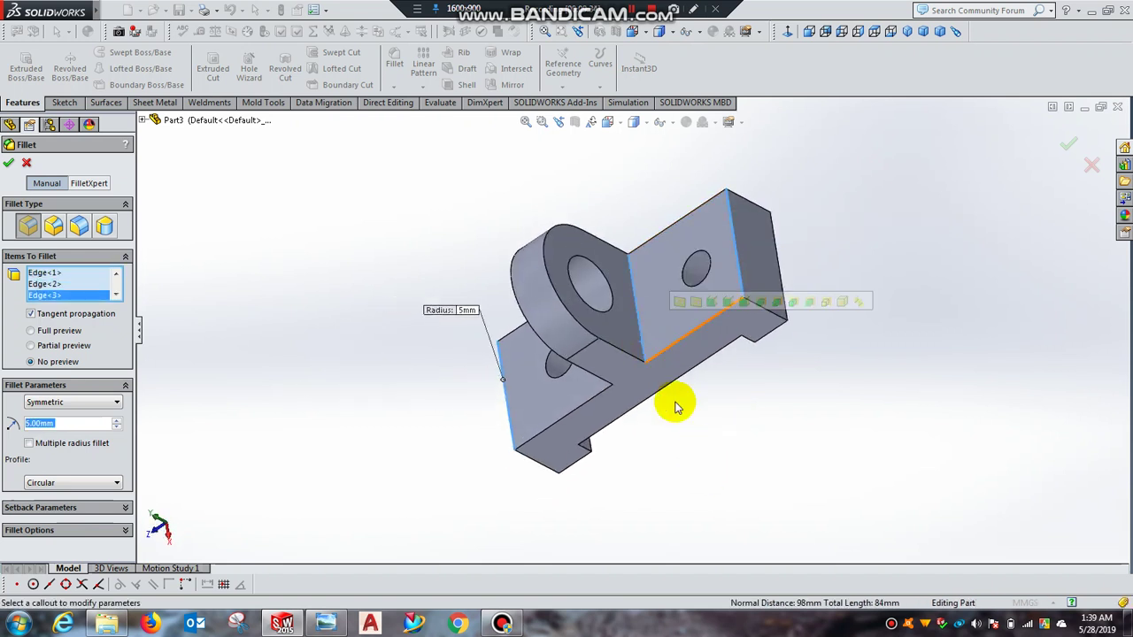
mouse_move(675, 399)
middle_mouse_down()
mouse_move(766, 347)
mouse_move(593, 354)
middle_mouse_up()
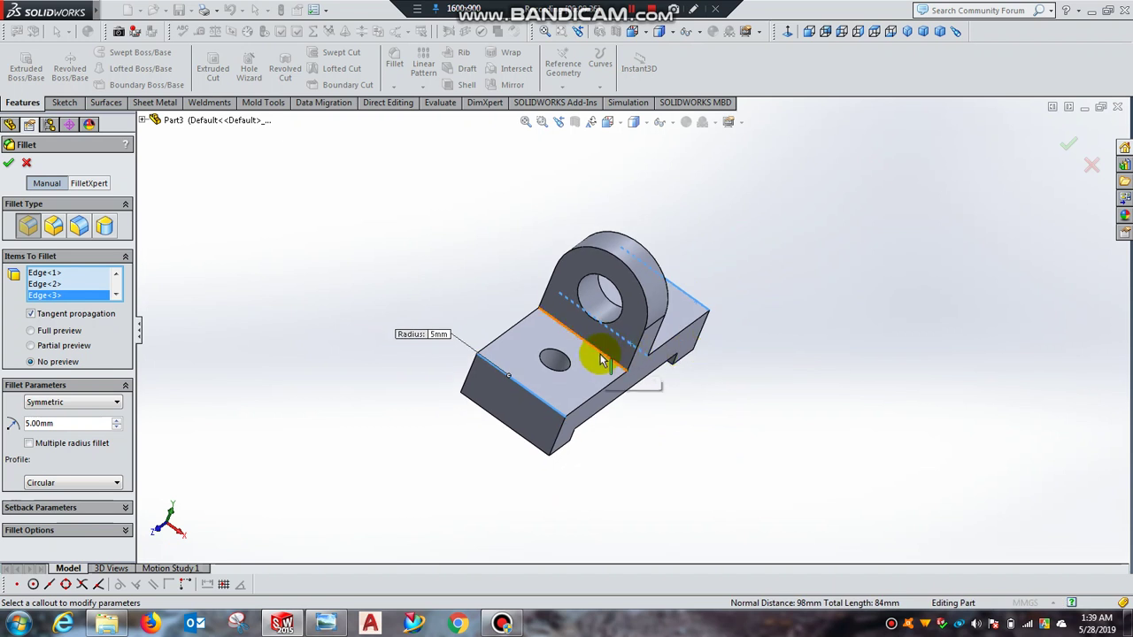
left_click(607, 360)
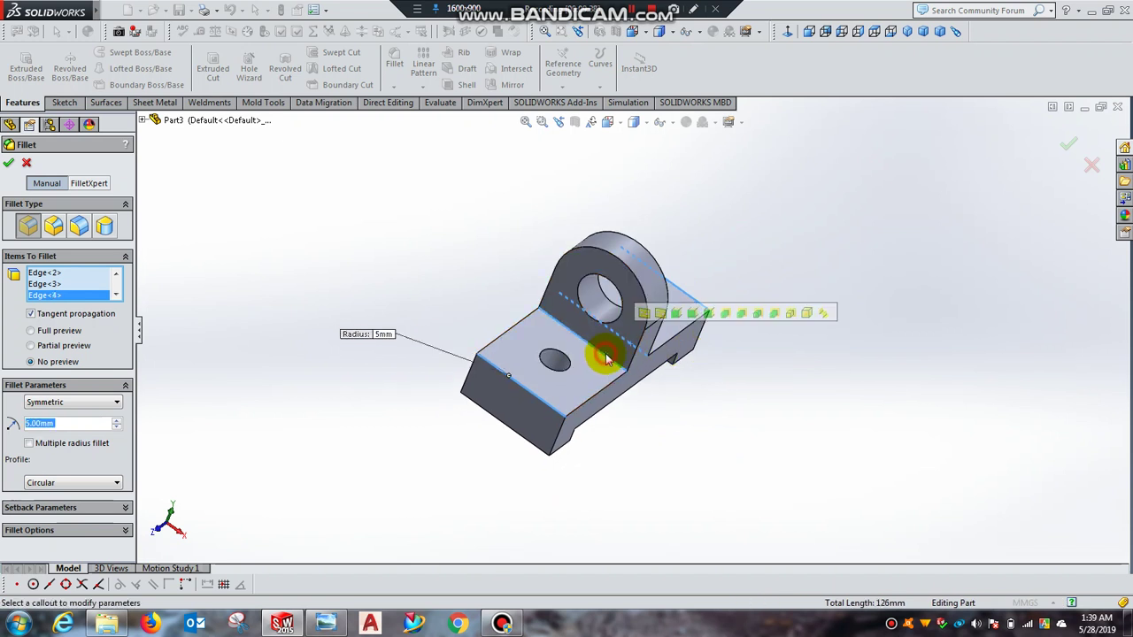
left_click(11, 165)
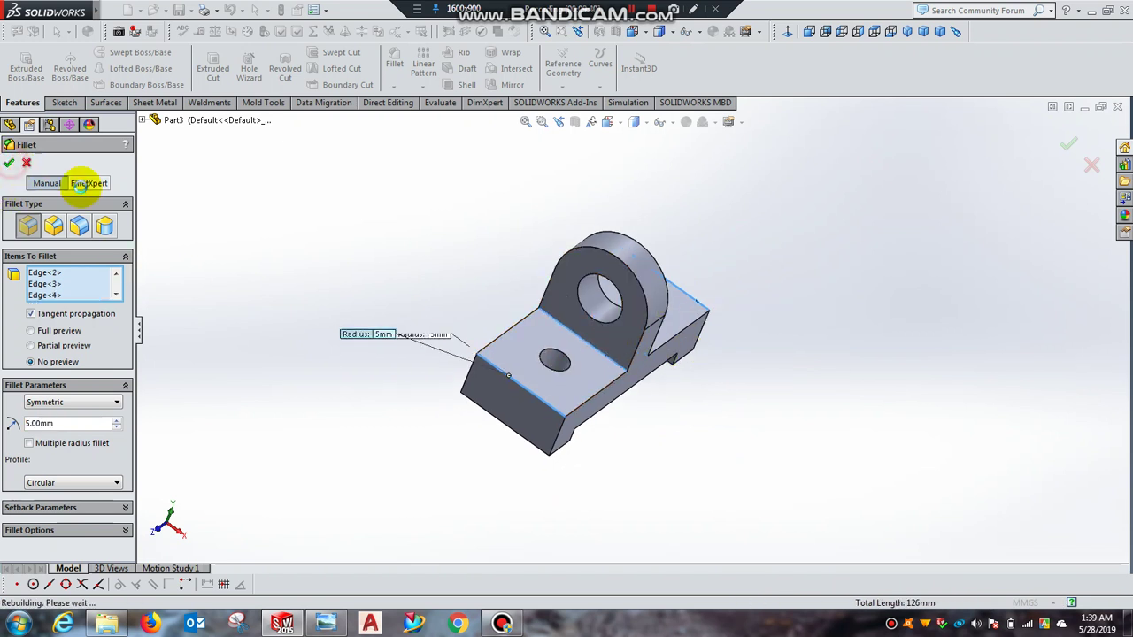
left_click(905, 32)
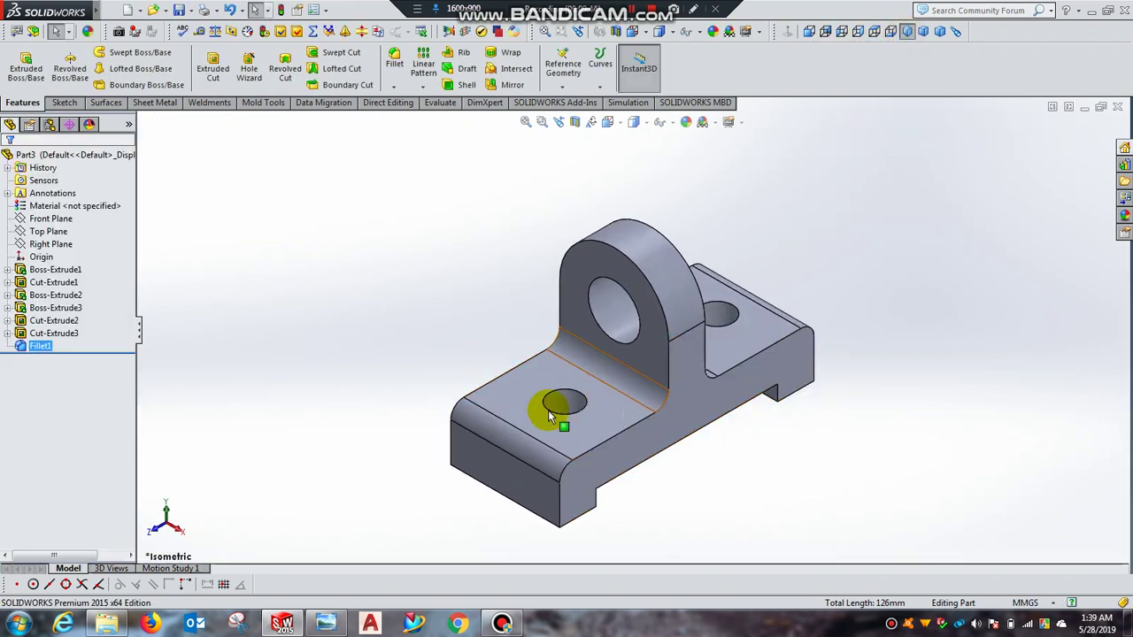
left_click(326, 626)
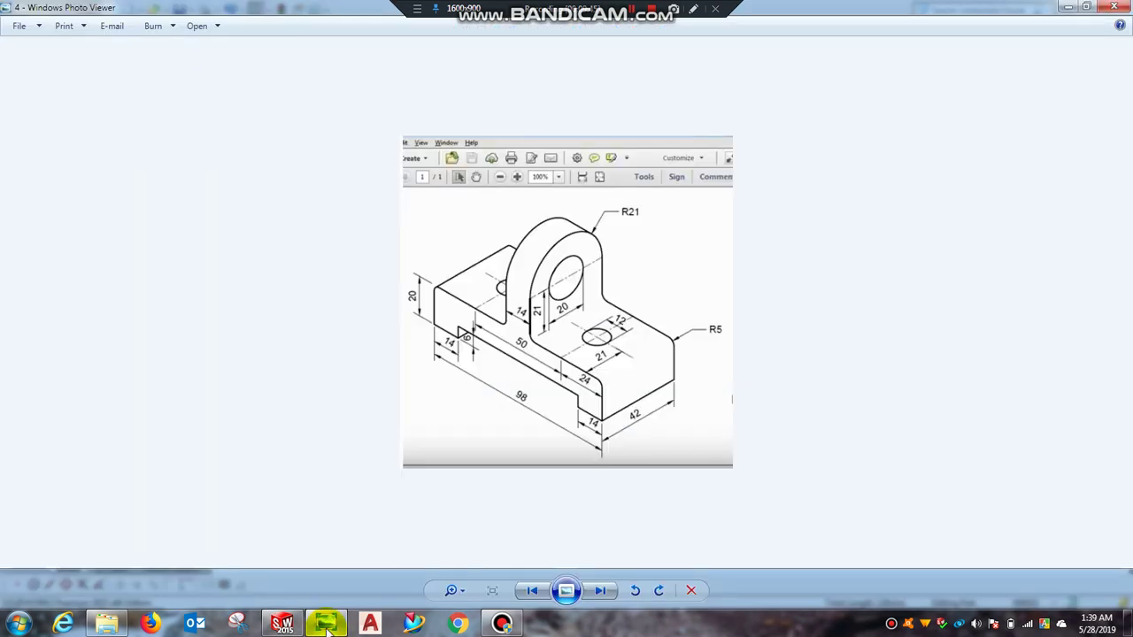
left_click(327, 626)
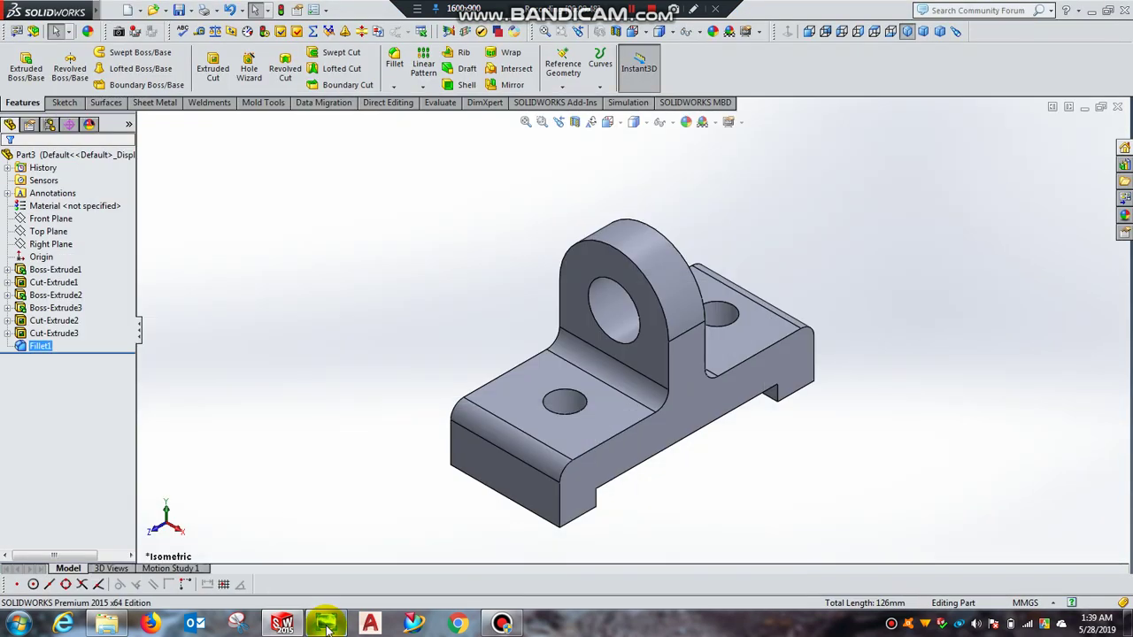